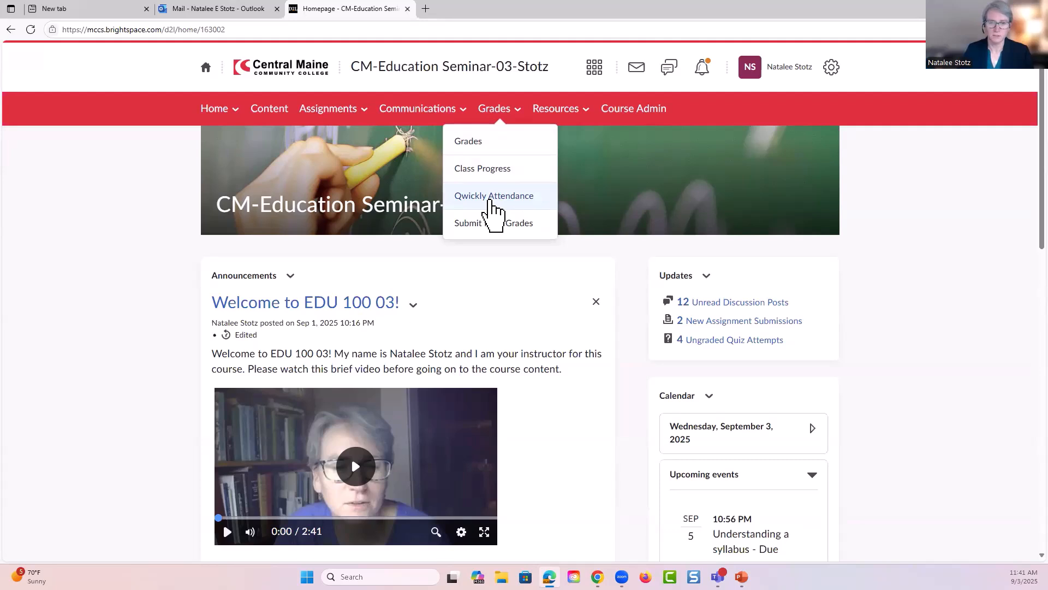
Begin the course's Qwickly Attendance setup, sorting users by Last Name and showing total absences on the take attendance screen
click(490, 202)
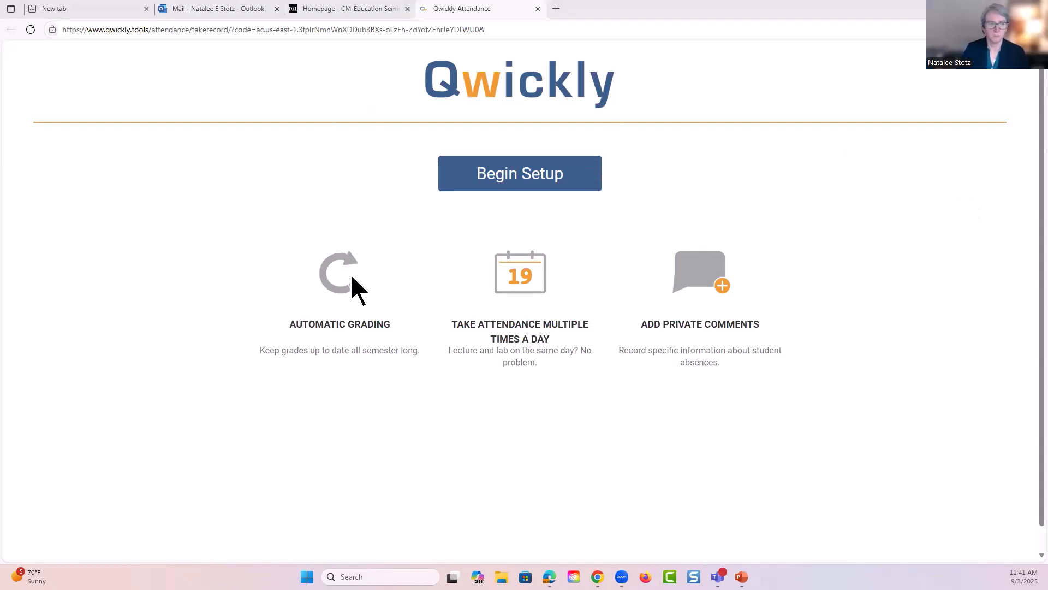
click(521, 186)
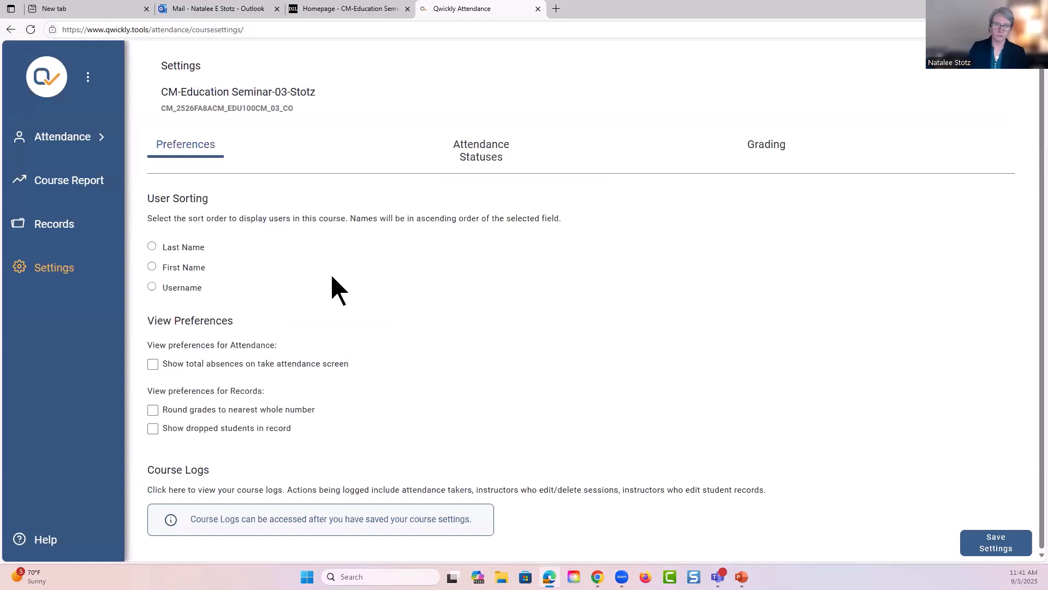
click(152, 245)
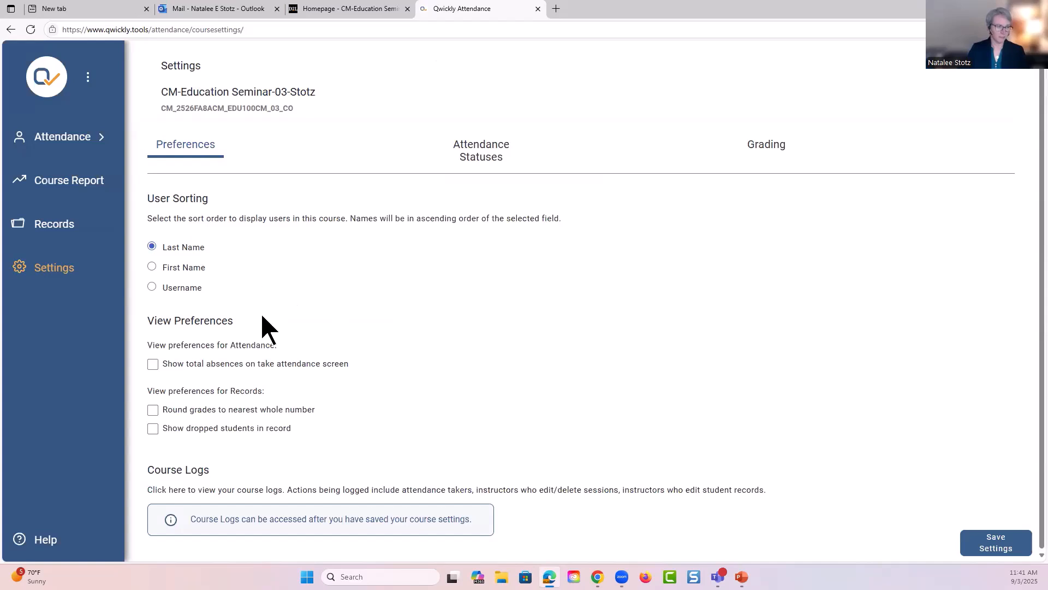
click(153, 364)
Check the attendance statuses, and enable a Session Based Grading Column using Total Points with a value of 5.00
click(489, 157)
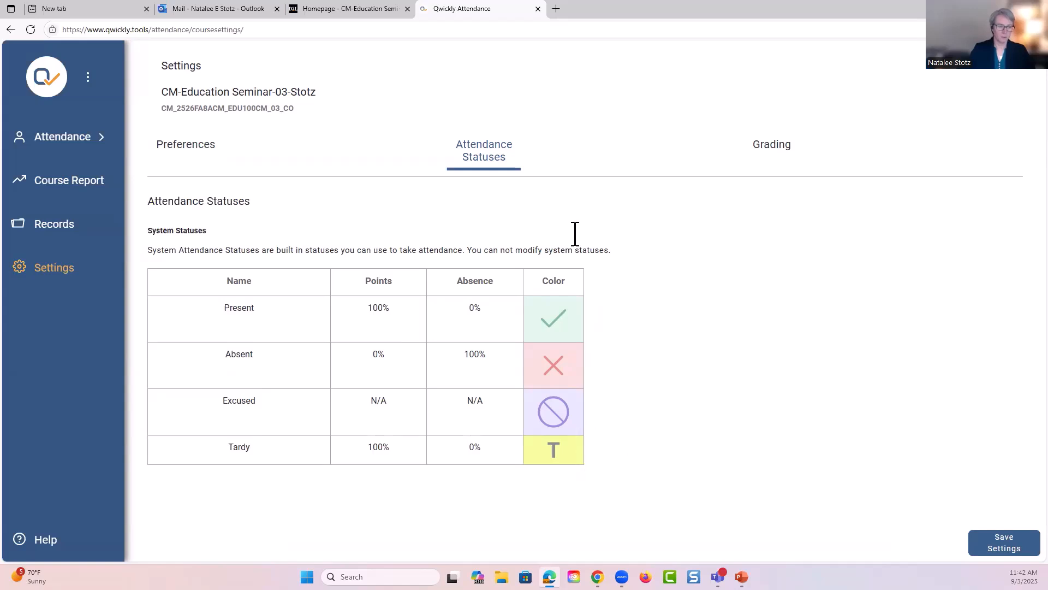
click(765, 153)
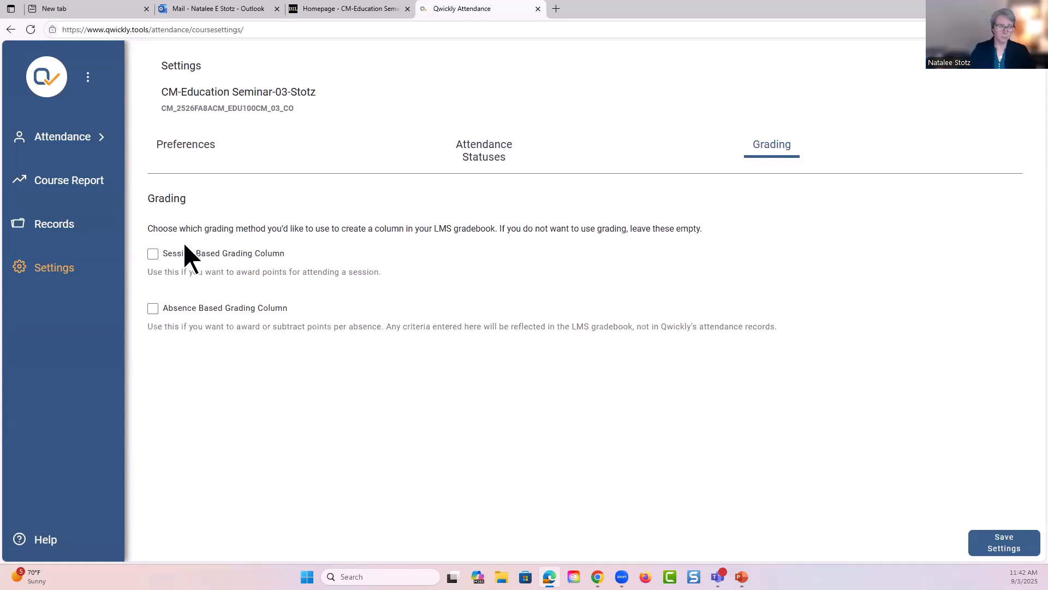
click(153, 254)
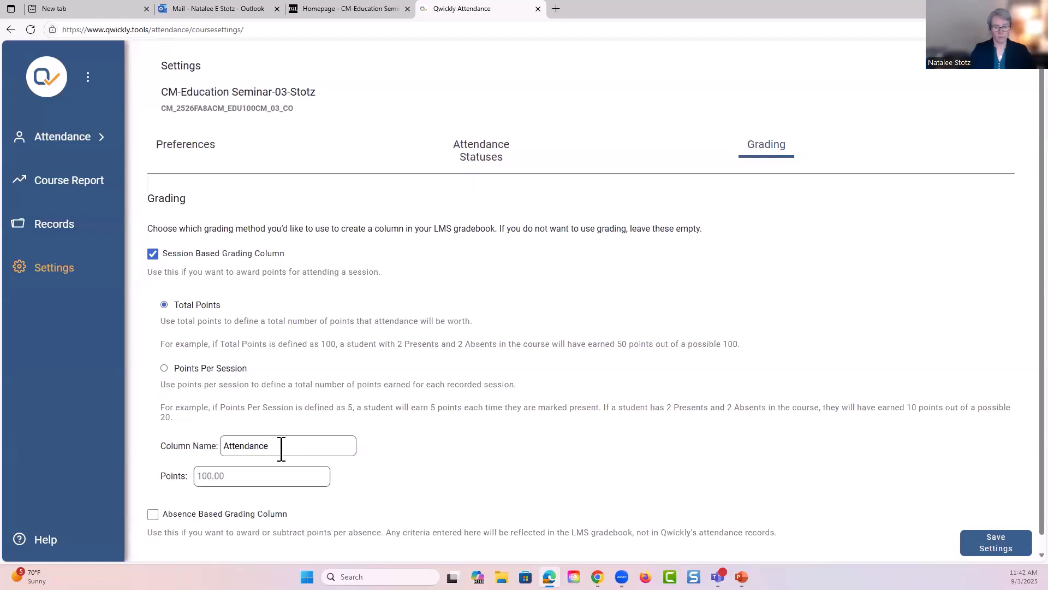
click(202, 477)
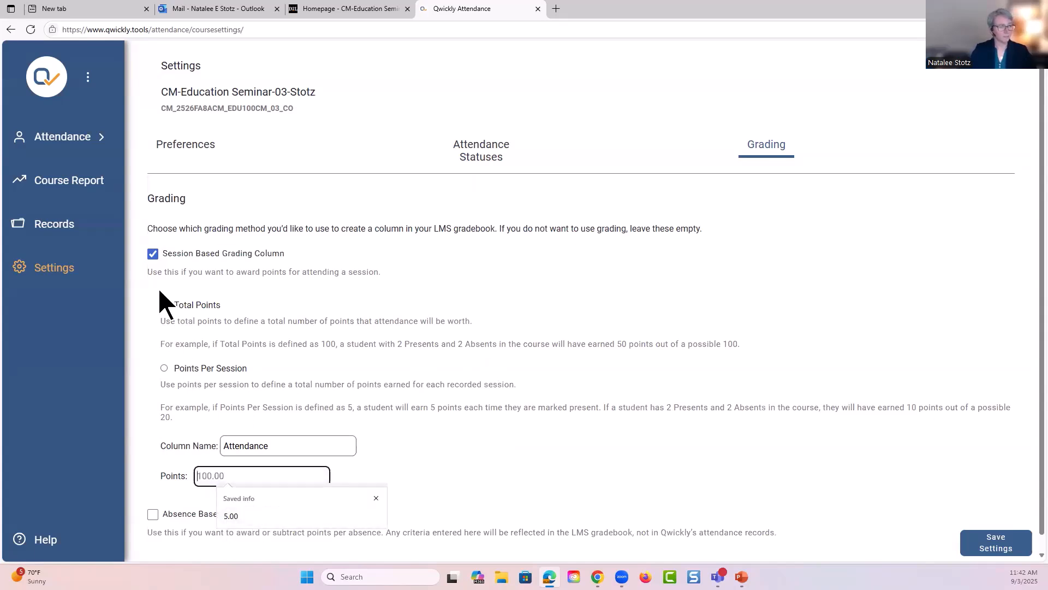
click(164, 367)
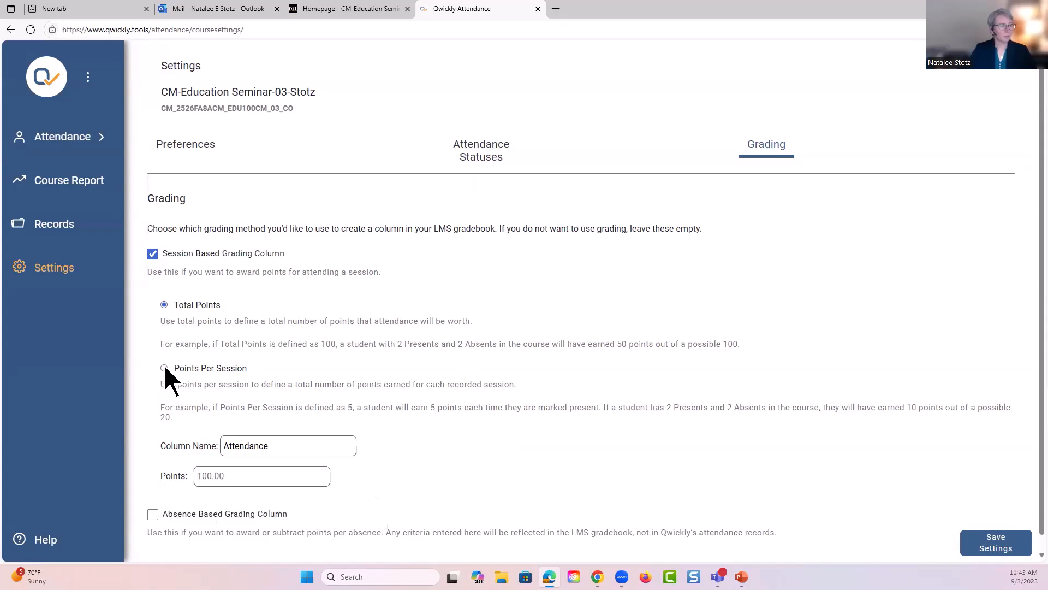
click(163, 304)
click(261, 478)
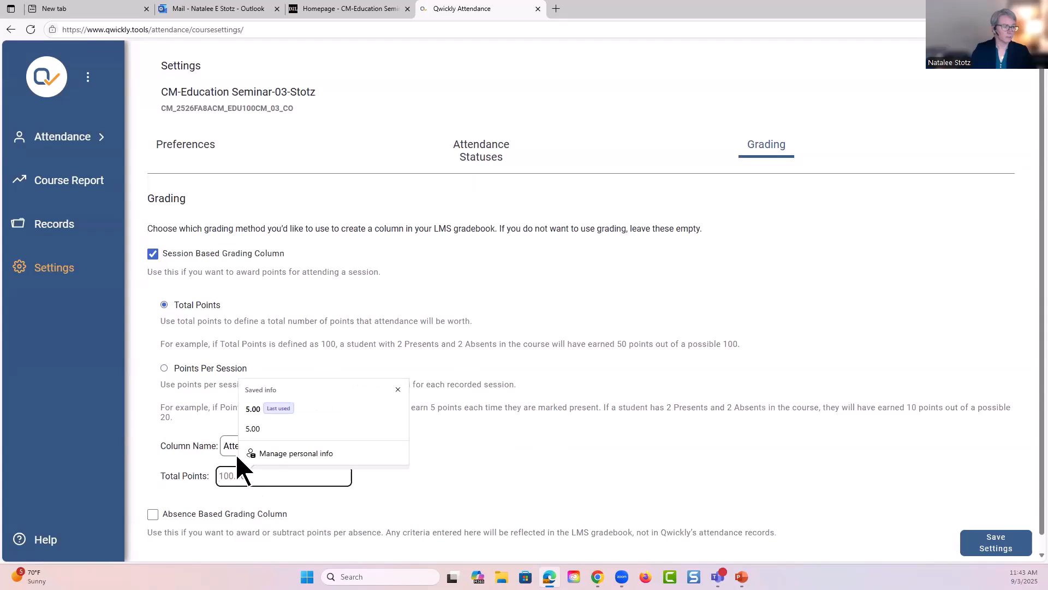
click(252, 411)
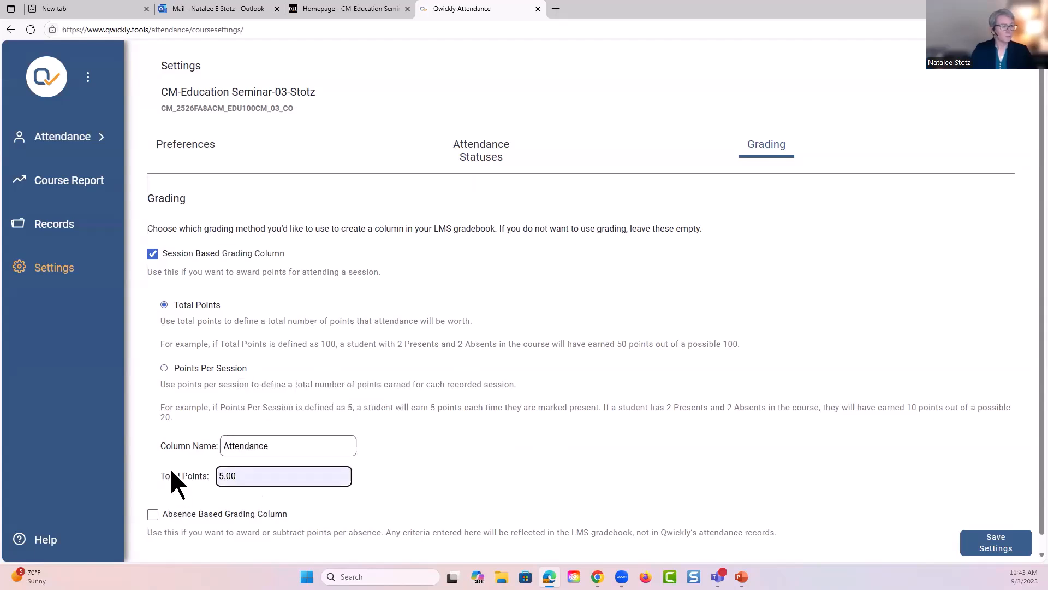
scroll(224, 508, down, 1)
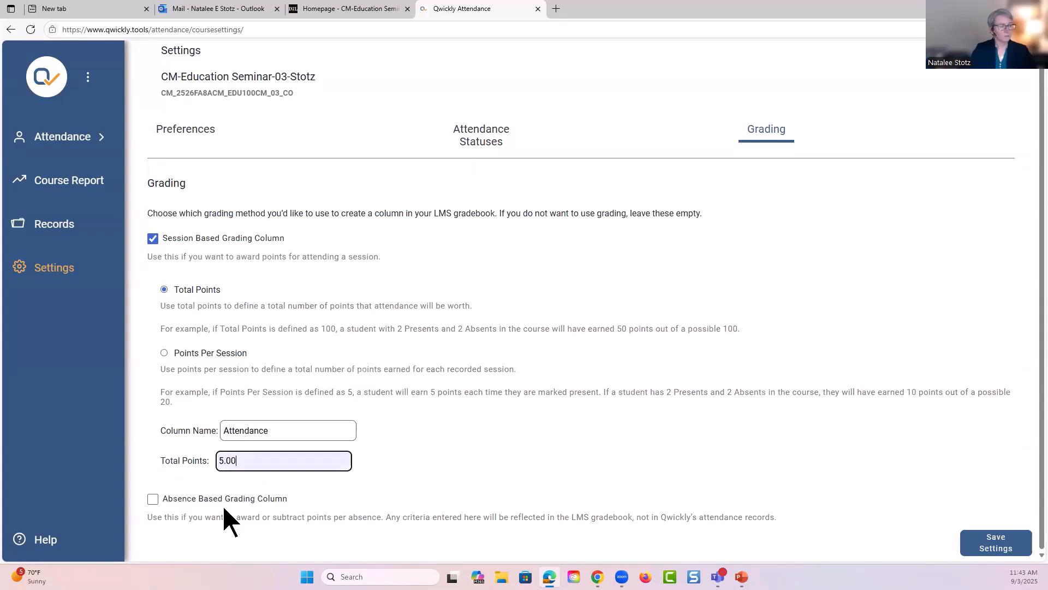
Switch from session-based grading to an Absence Based Grading Column with 10 total column points and -1 points per absence
click(151, 498)
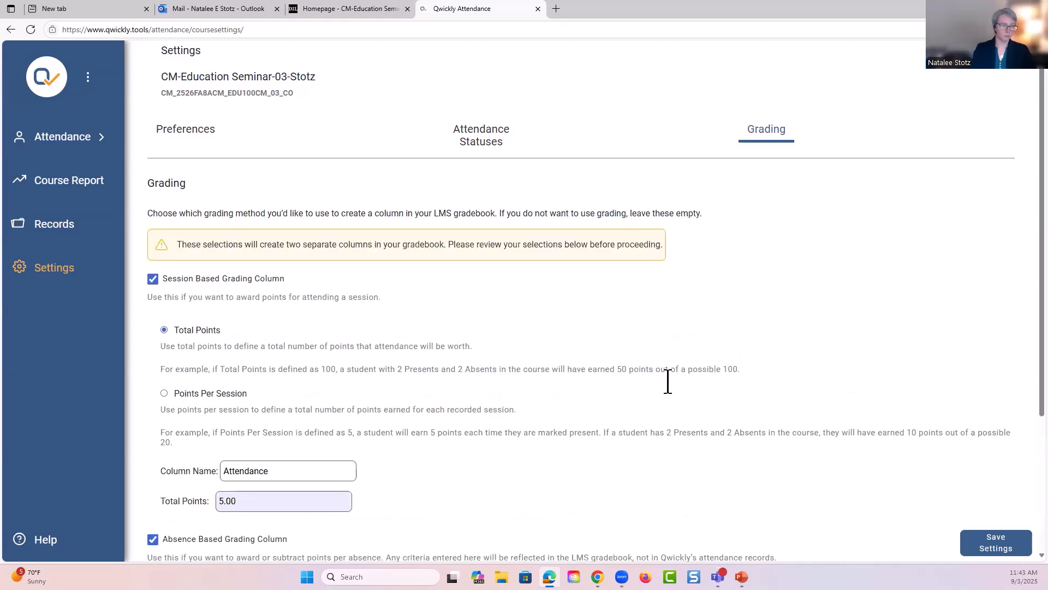
scroll(632, 390, down, 3)
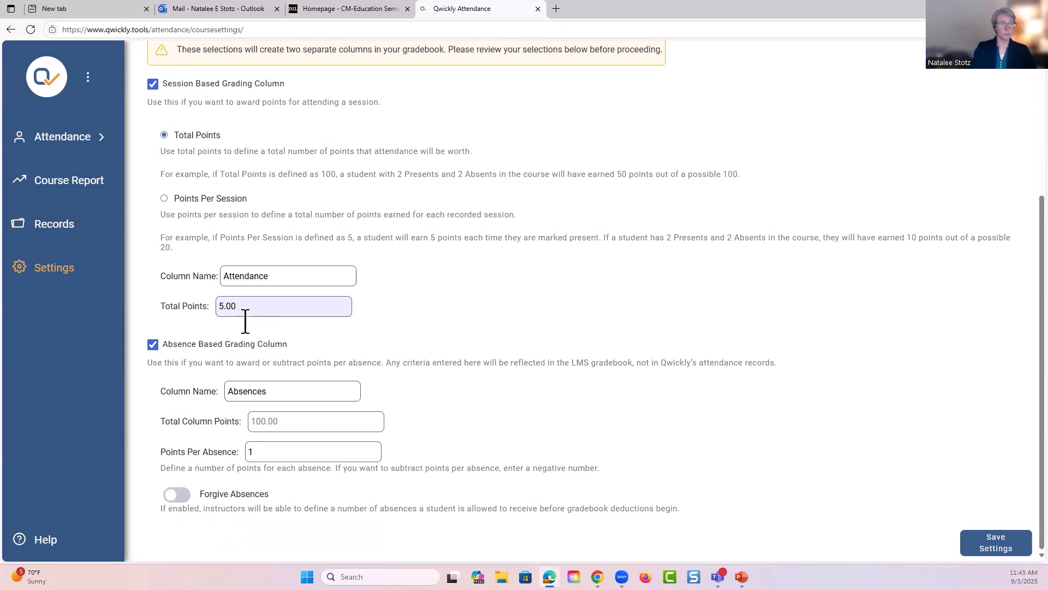
click(152, 84)
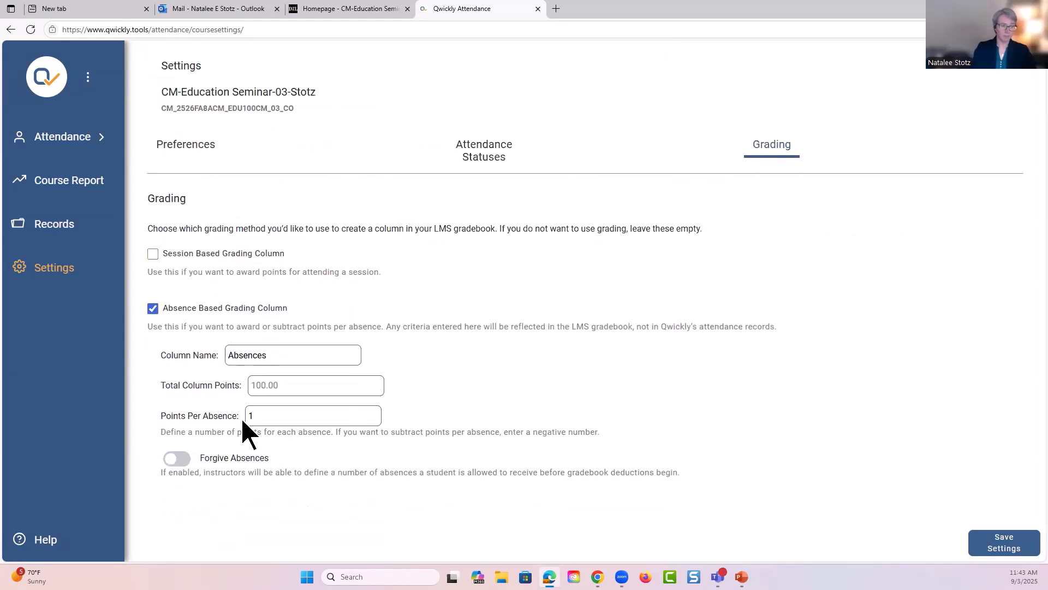
click(264, 385)
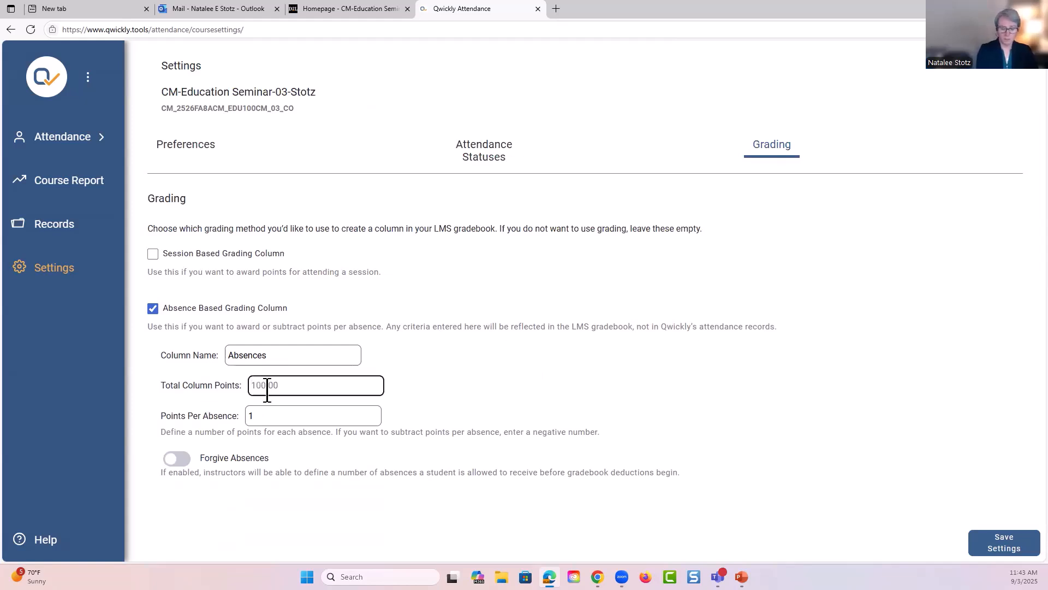
text(10)
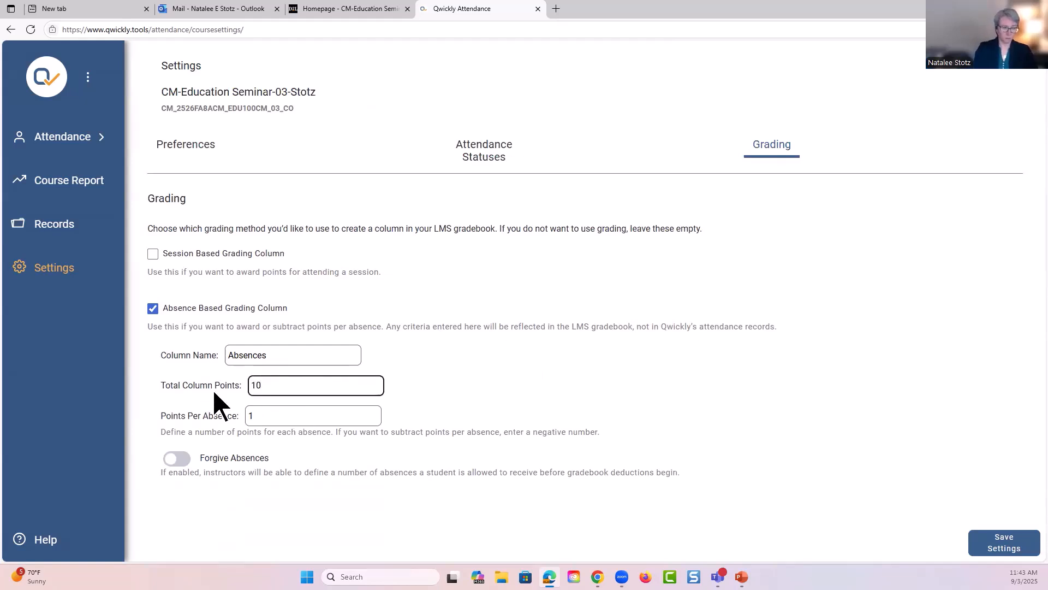
click(249, 417)
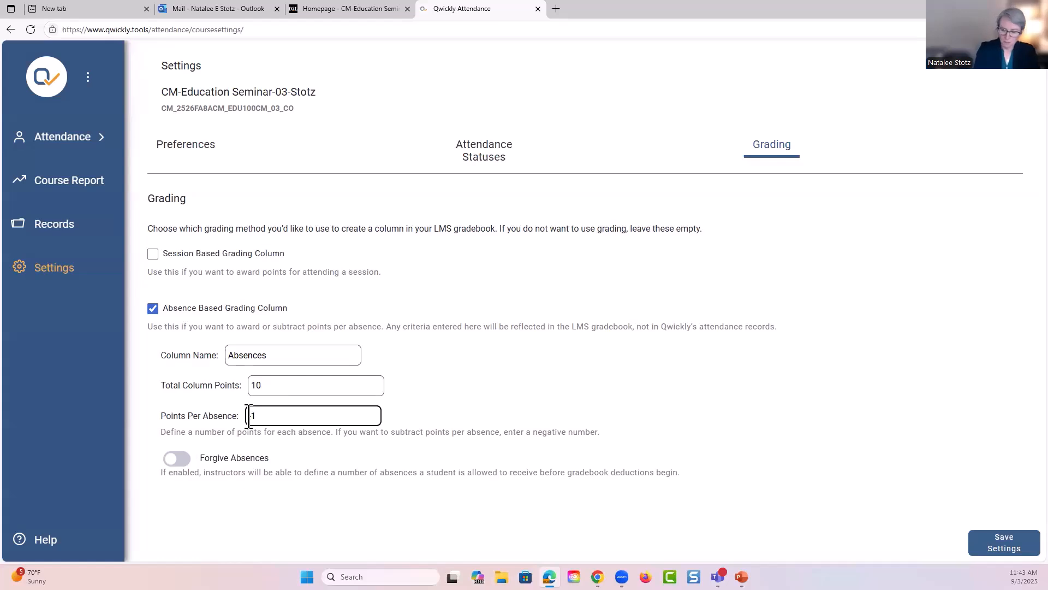
text(-)
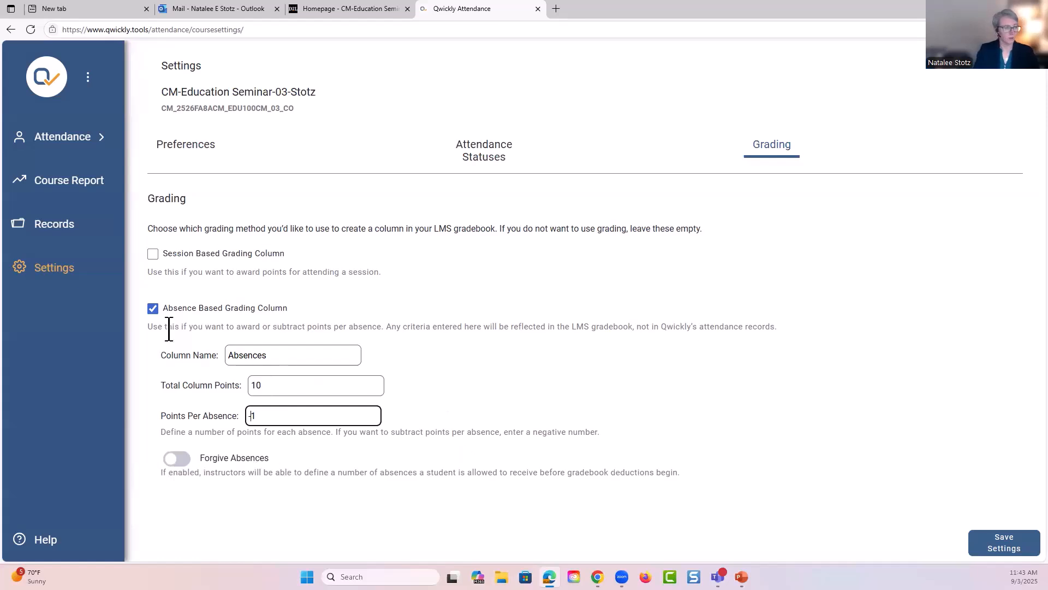
Save the attendance settings with the Absence Based Grading Column turned off, and open the attendance list
click(154, 309)
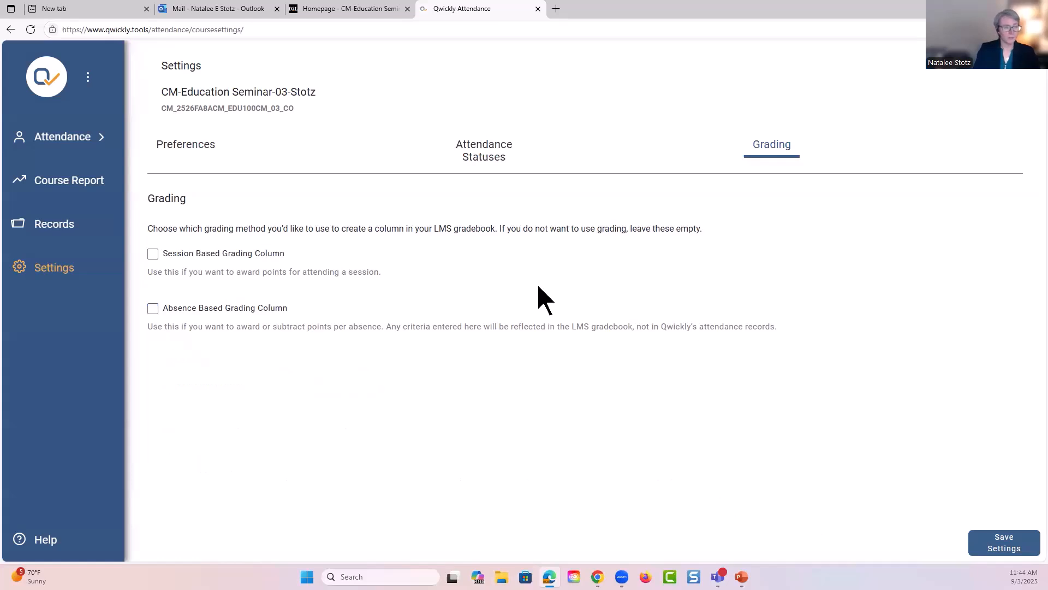
click(1004, 548)
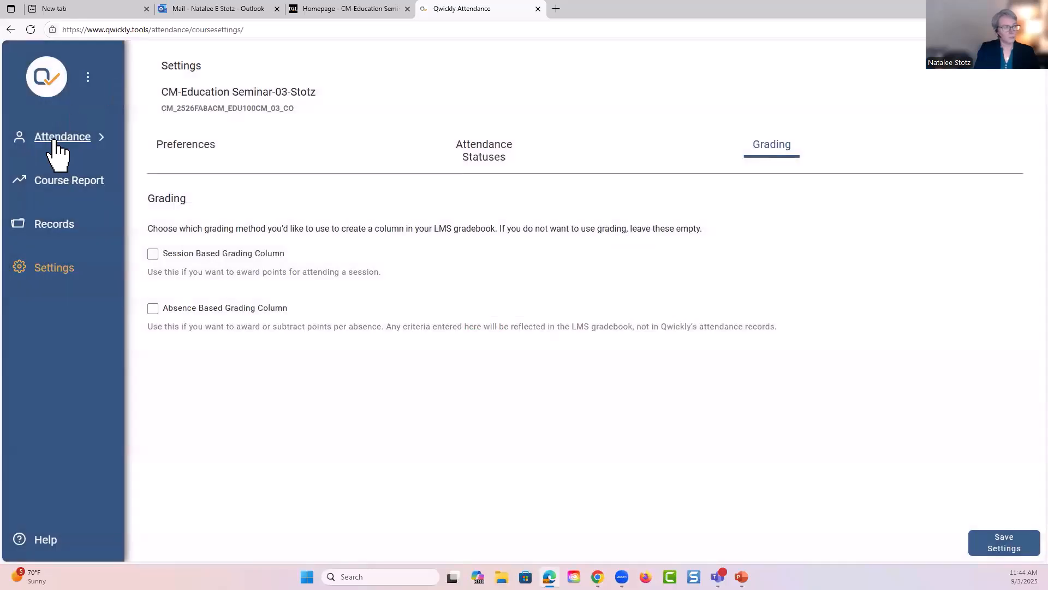
click(54, 140)
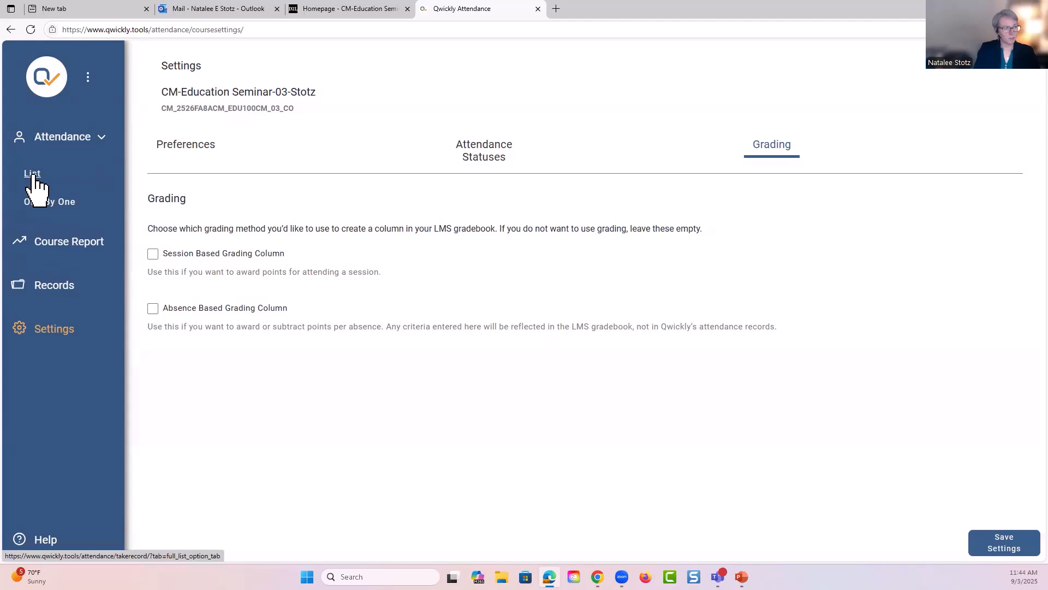
click(32, 174)
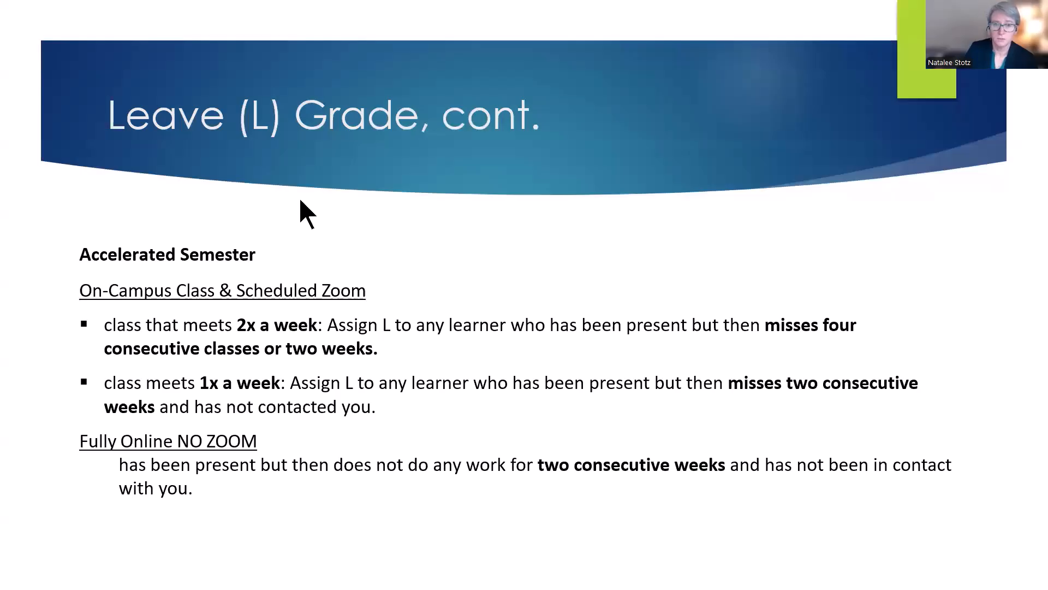
click(531, 382)
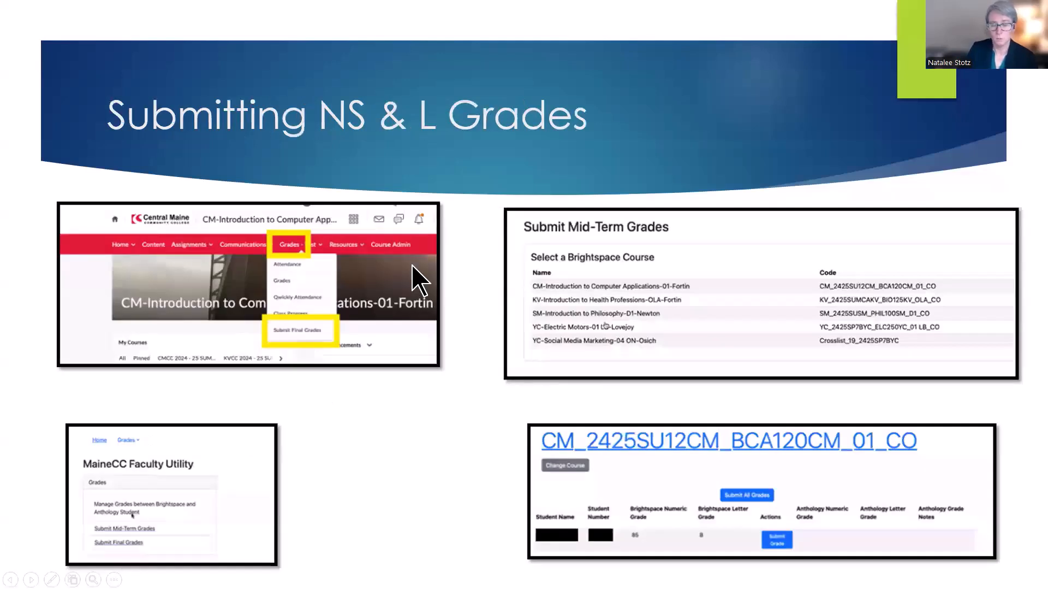
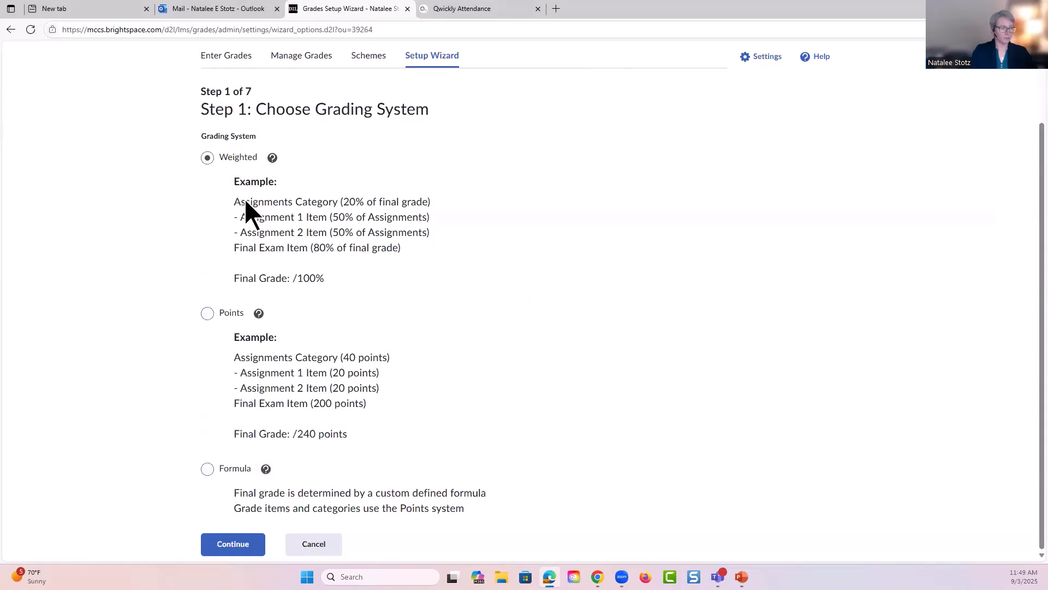
In the grades Setup Wizard, accept Weighted grading, Calculated Final Grade, Drop ungraded items, and the CMCC Standard Grade Scheme
click(240, 547)
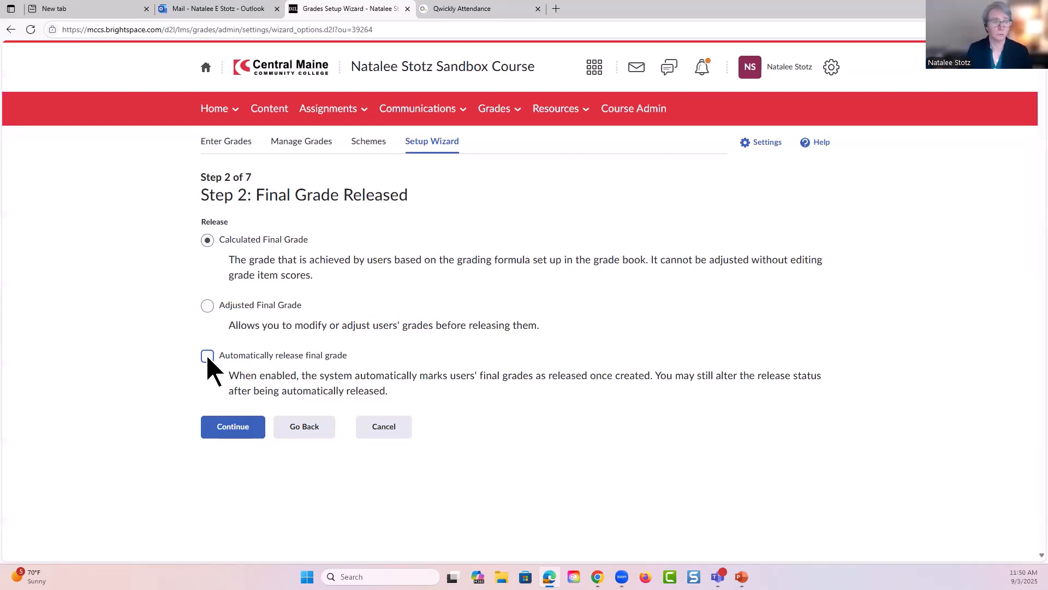
click(232, 437)
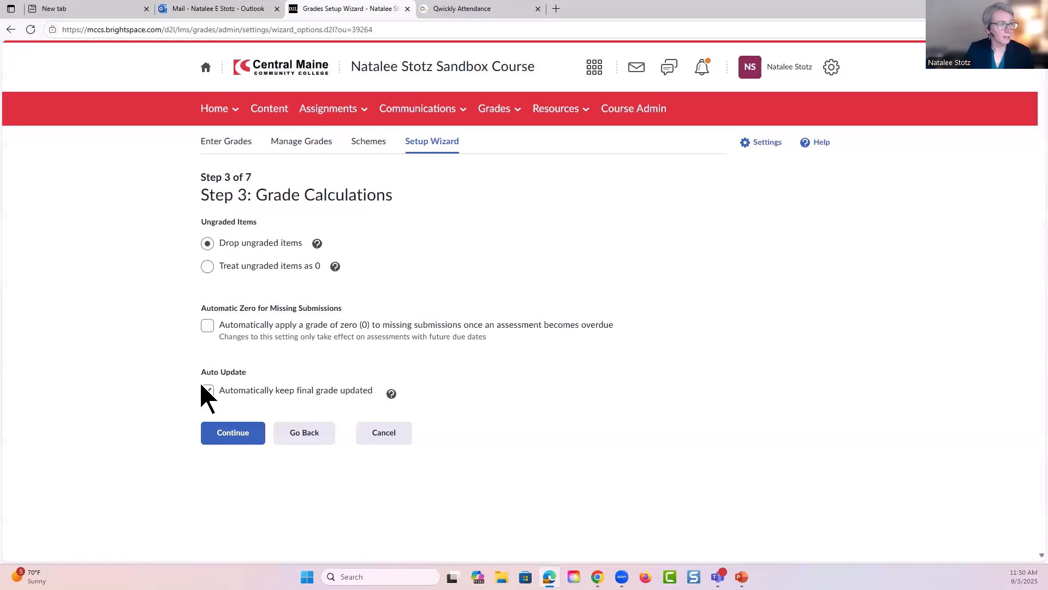
click(239, 437)
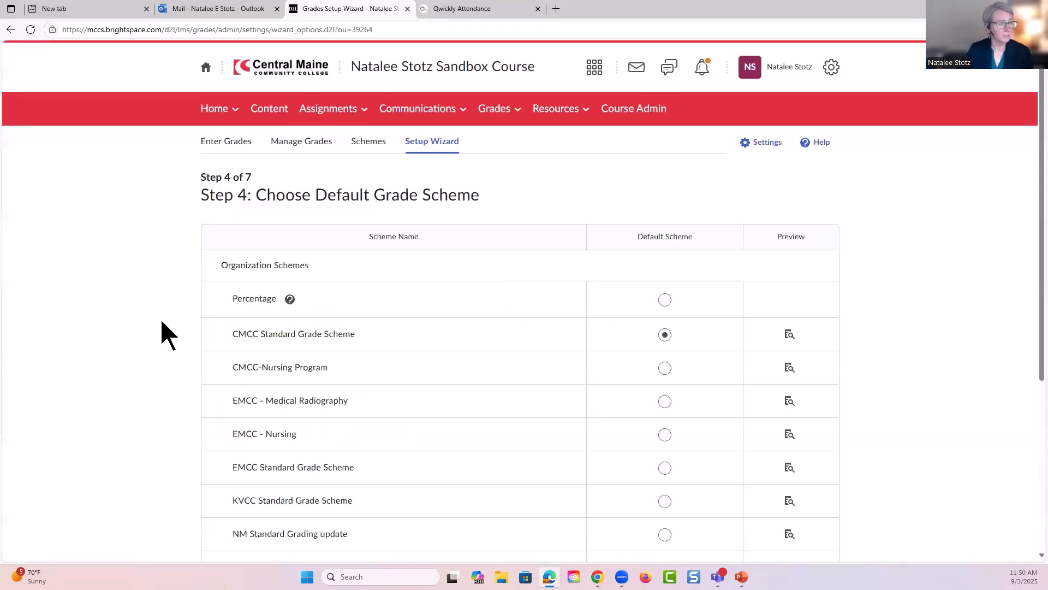
scroll(159, 320, down, 1)
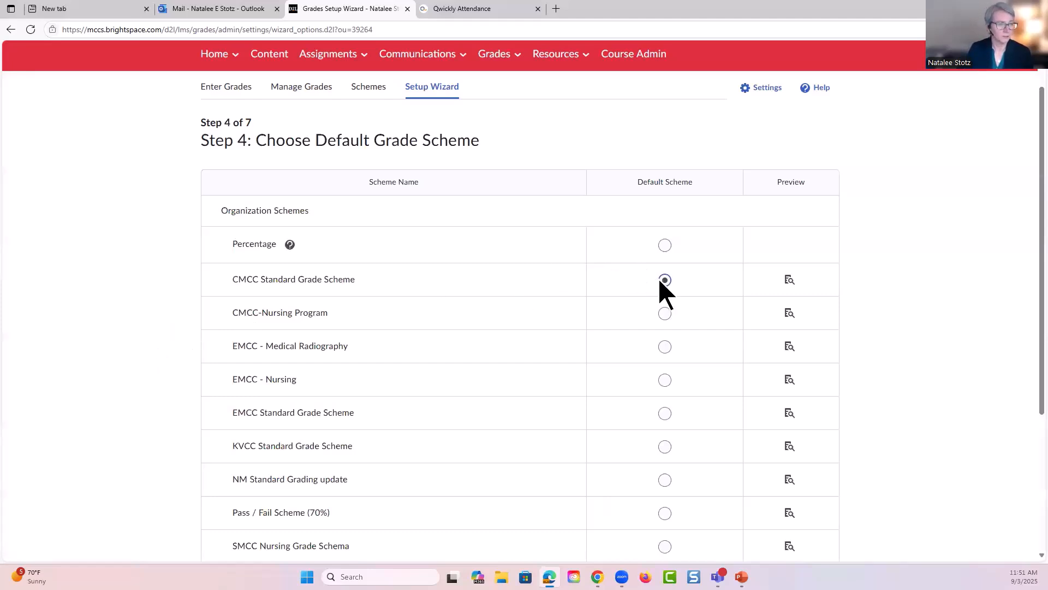
scroll(166, 330, down, 4)
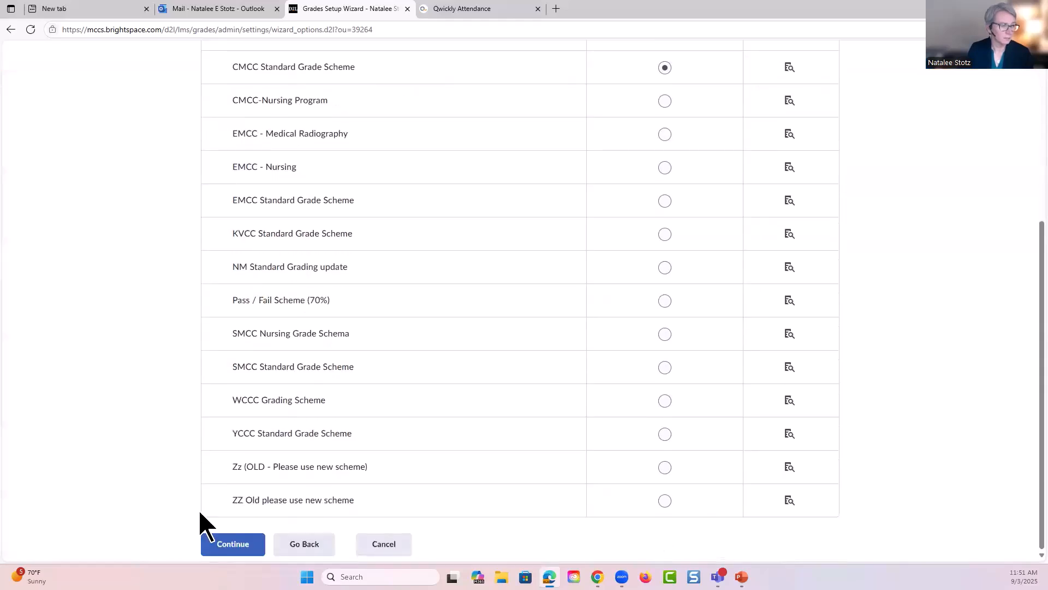
click(243, 544)
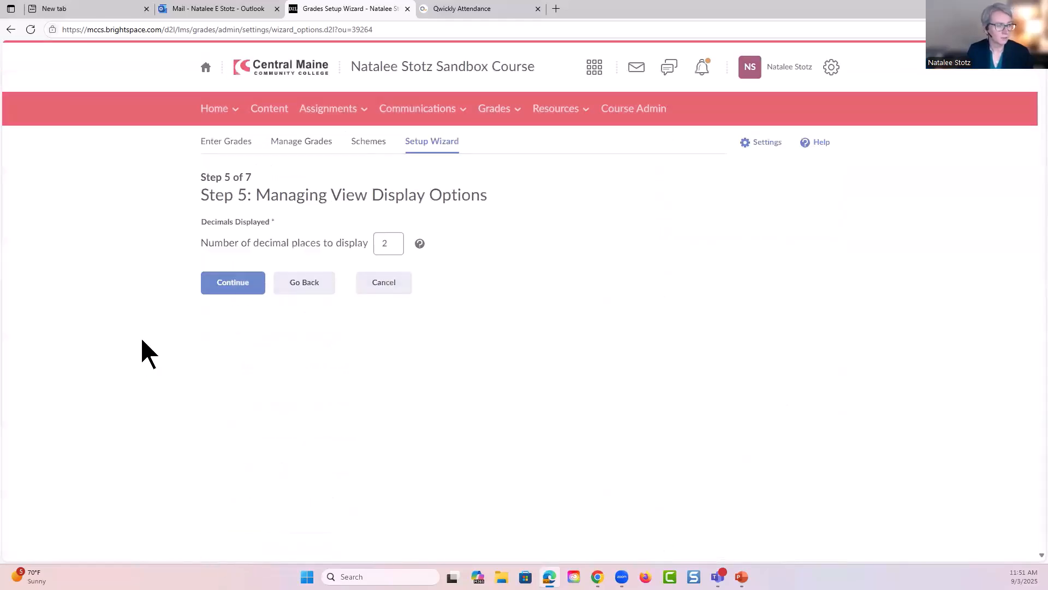
Finish the grades setup, keeping 2 decimal places and 50 text characters in the display options, and open grade entry
click(233, 284)
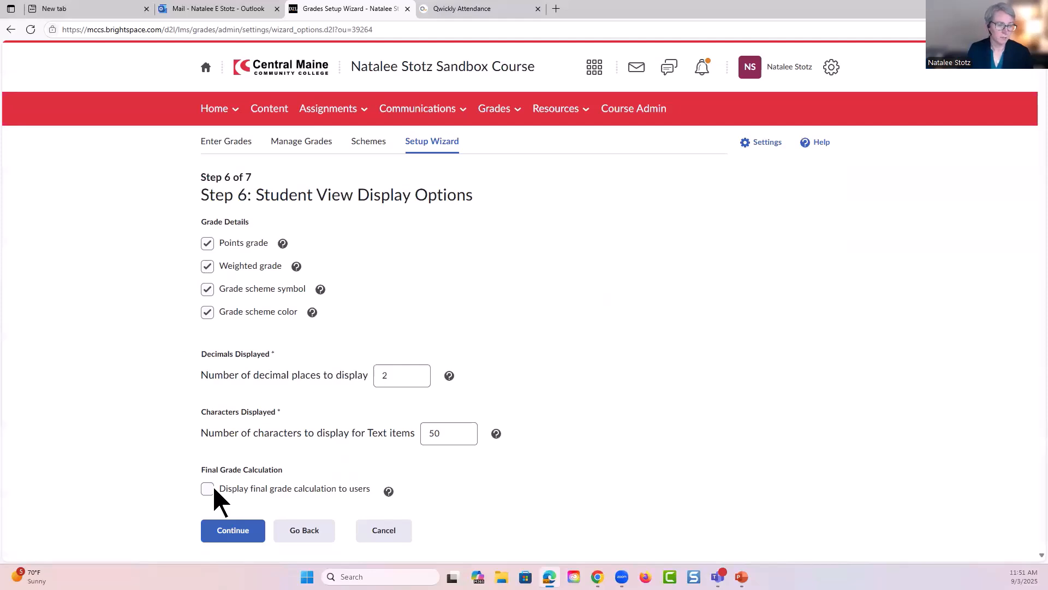
click(228, 532)
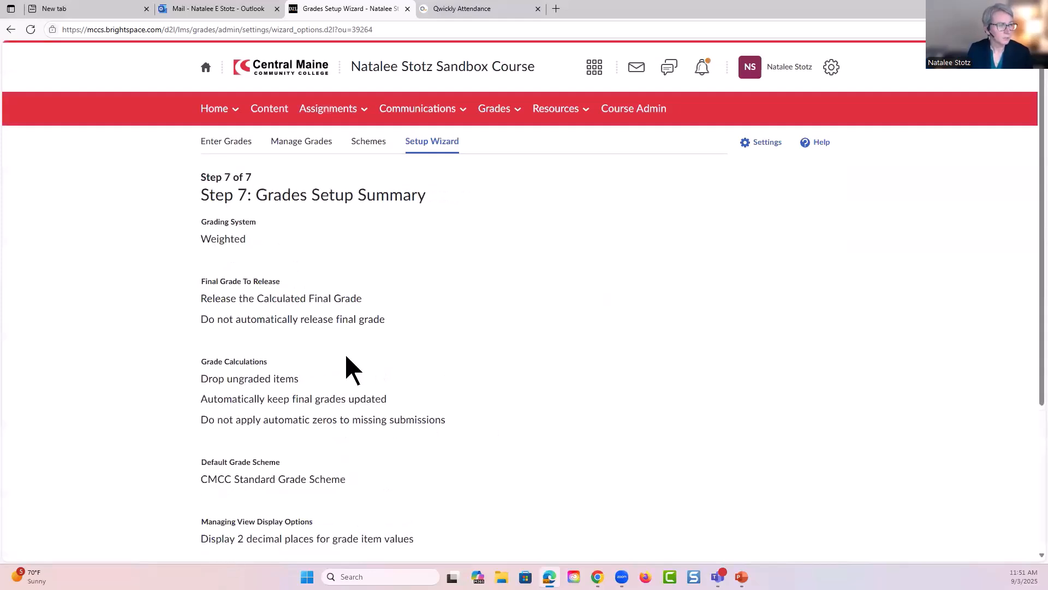
scroll(509, 349, down, 4)
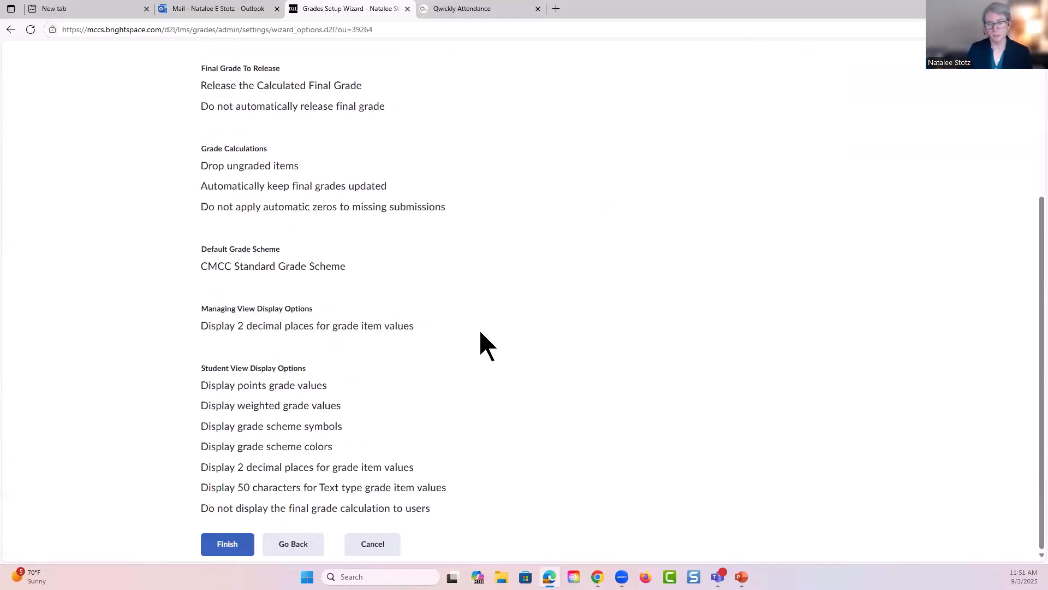
click(218, 548)
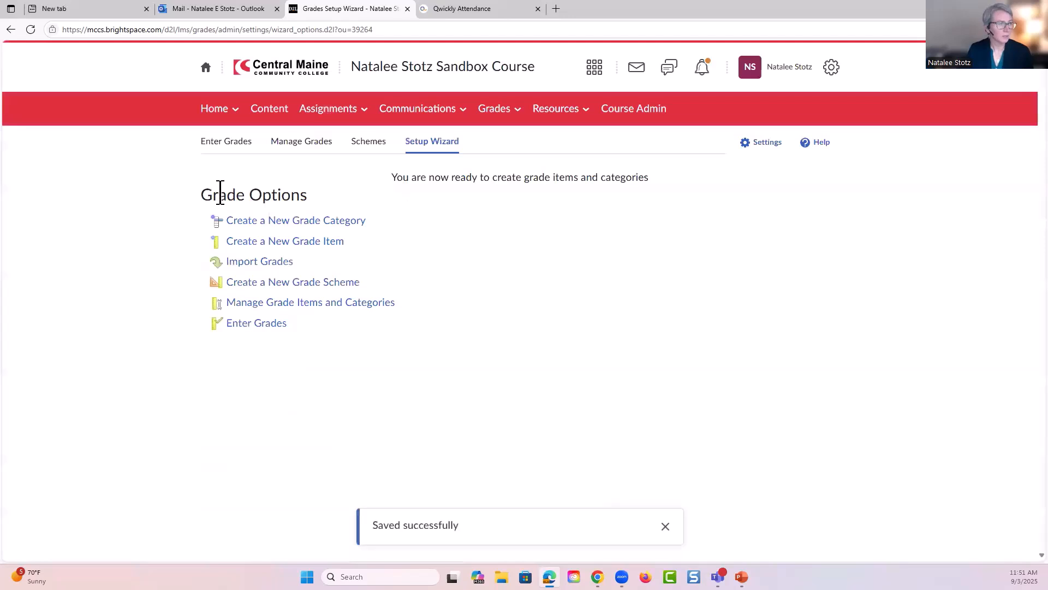
click(233, 145)
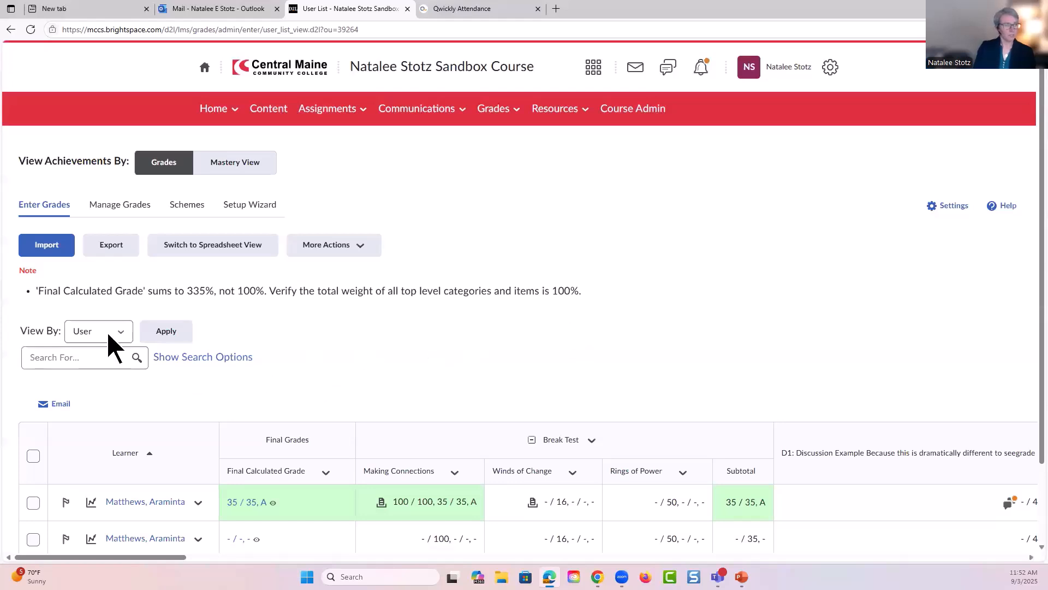
Open the grade management list and review all grade items with their associations, maximum points and weights
click(126, 210)
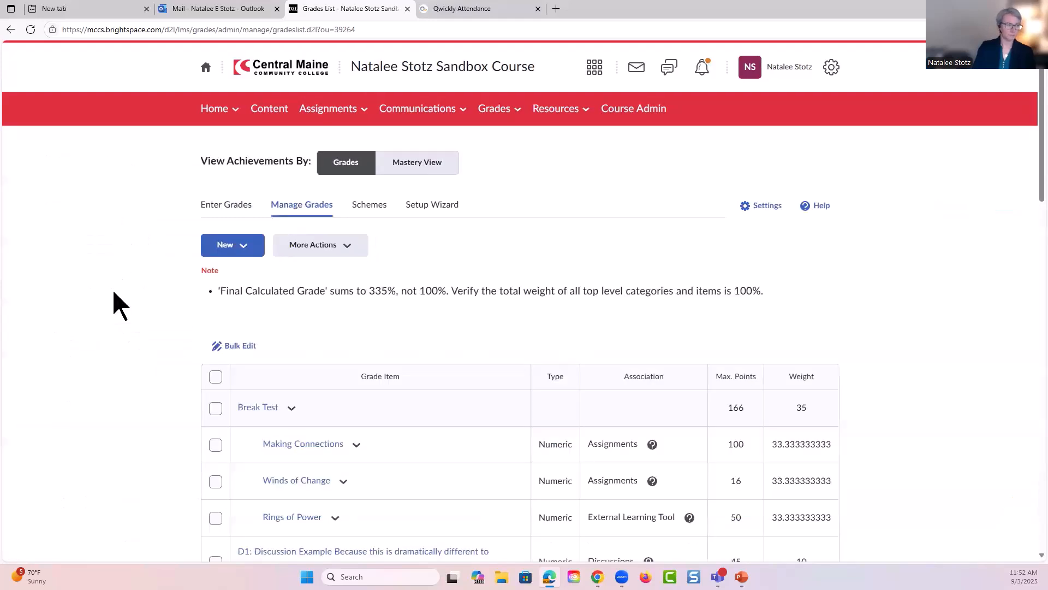
scroll(119, 368, down, 3)
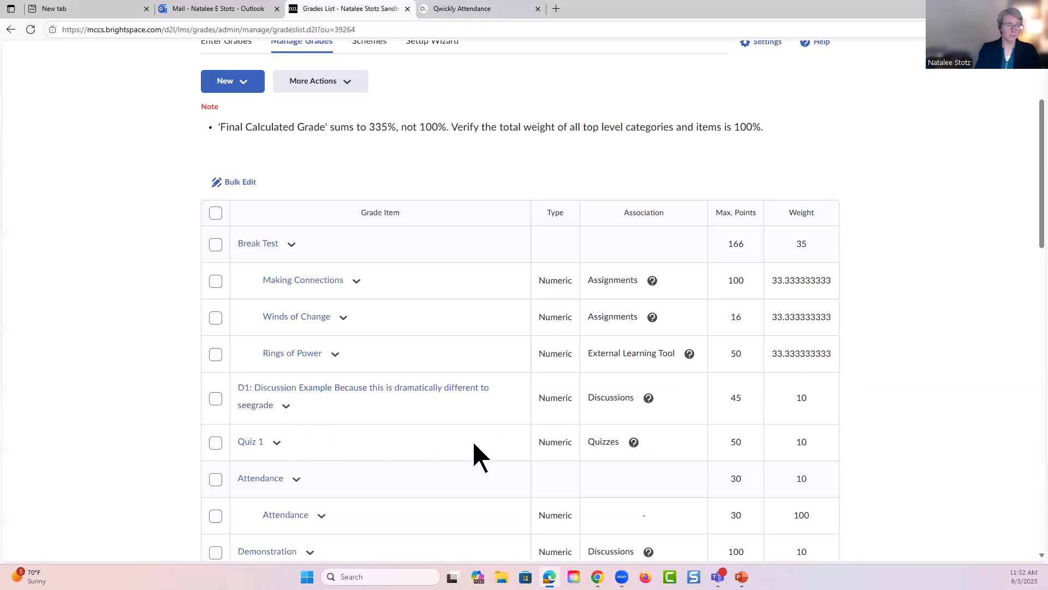
scroll(466, 430, down, 3)
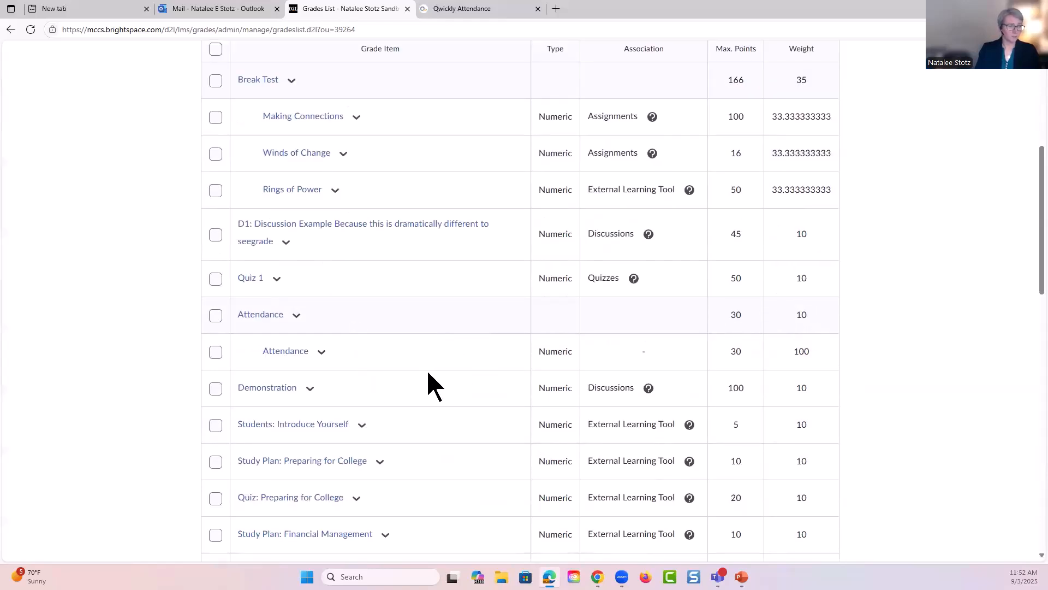
scroll(428, 374, down, 2)
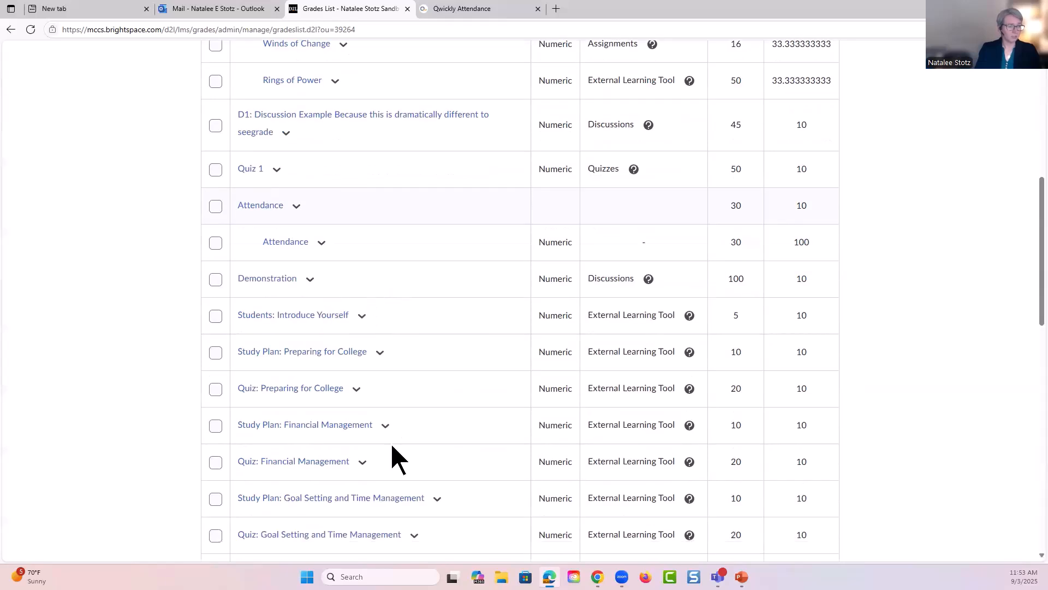
scroll(399, 459, down, 8)
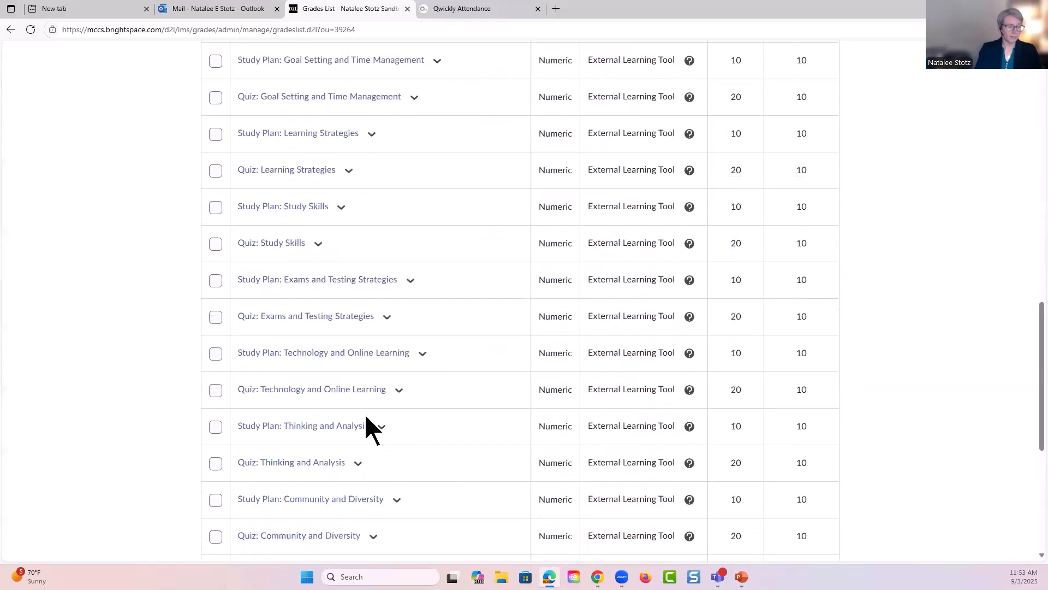
scroll(365, 414, down, 6)
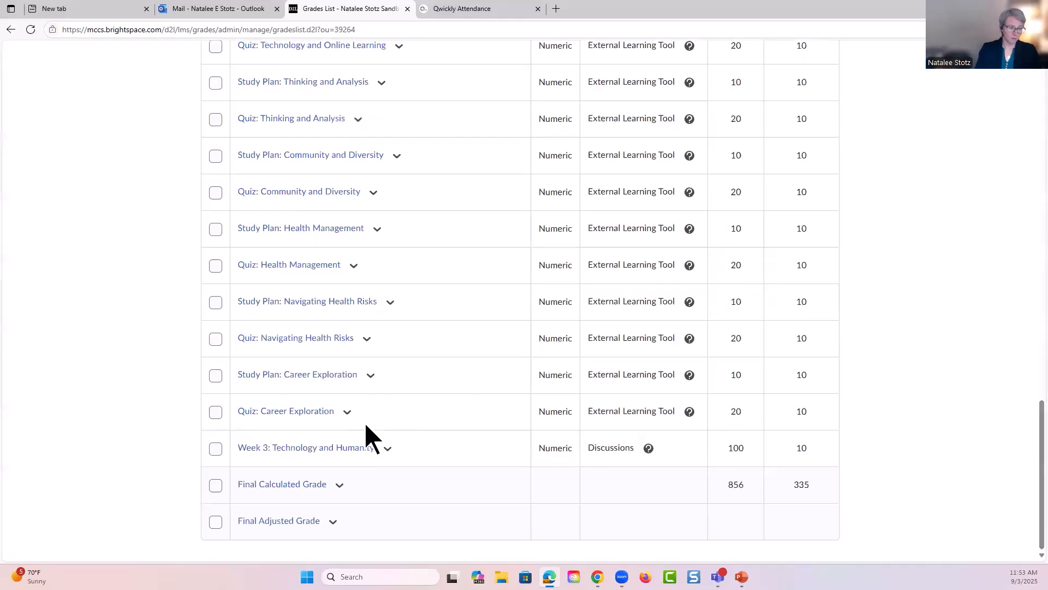
scroll(365, 421, up, 15)
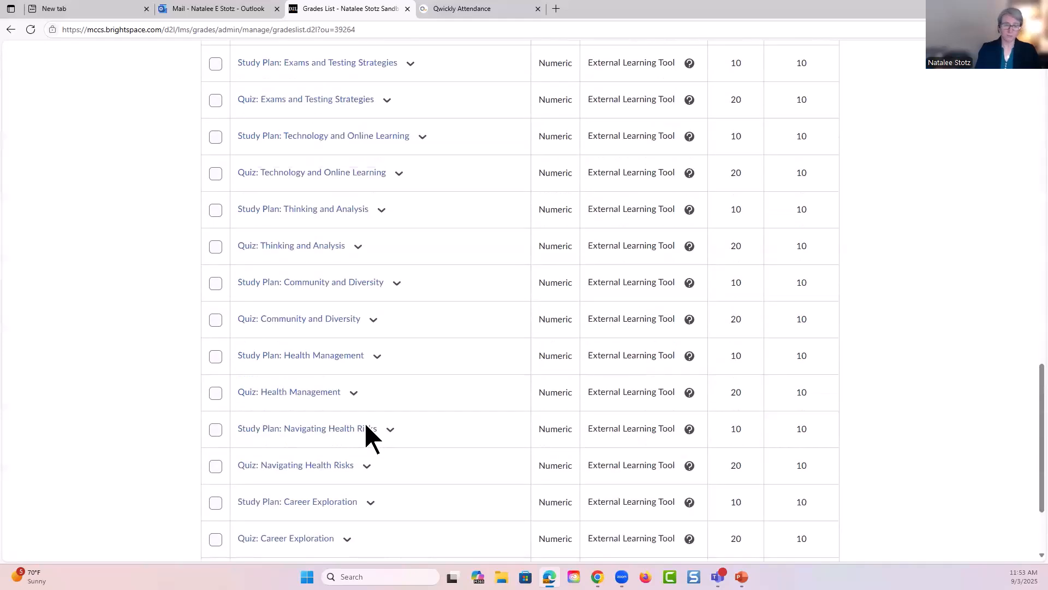
scroll(381, 418, up, 1)
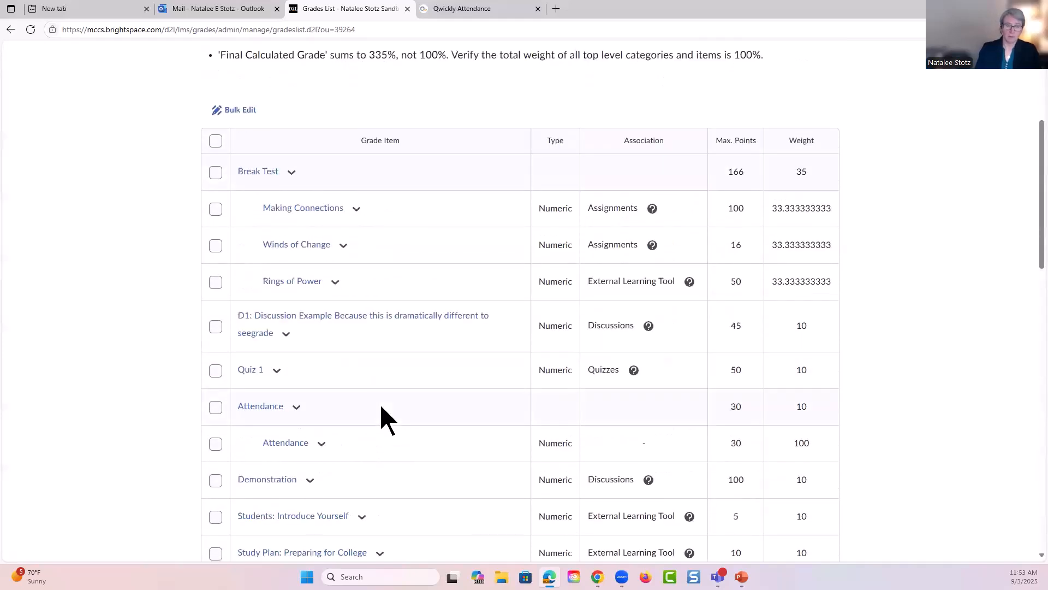
scroll(370, 407, up, 4)
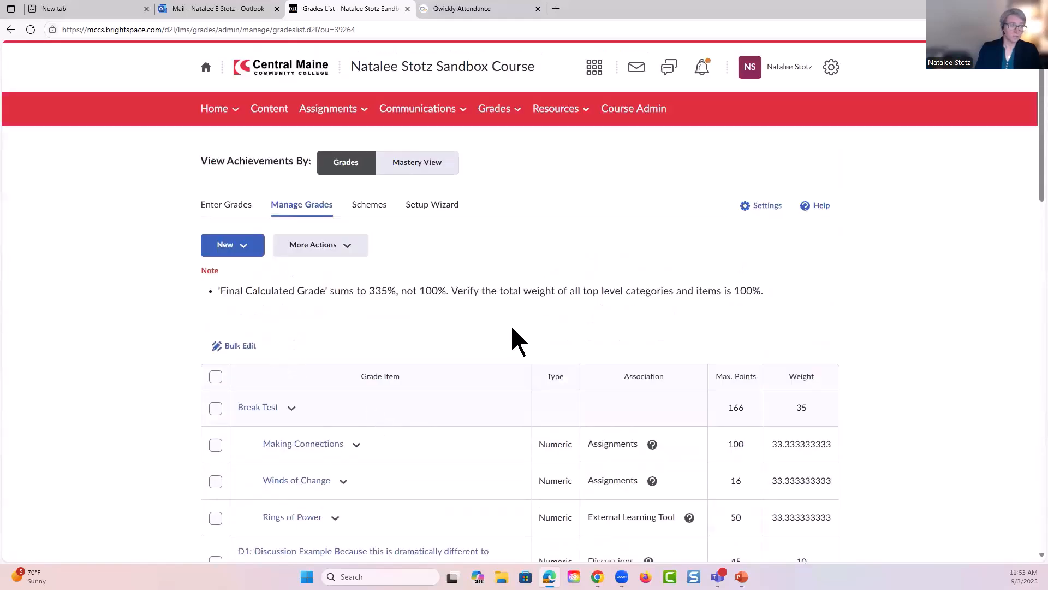
Open all grade items and categories for bulk editing and check the category choices for the D1 discussion item
click(215, 376)
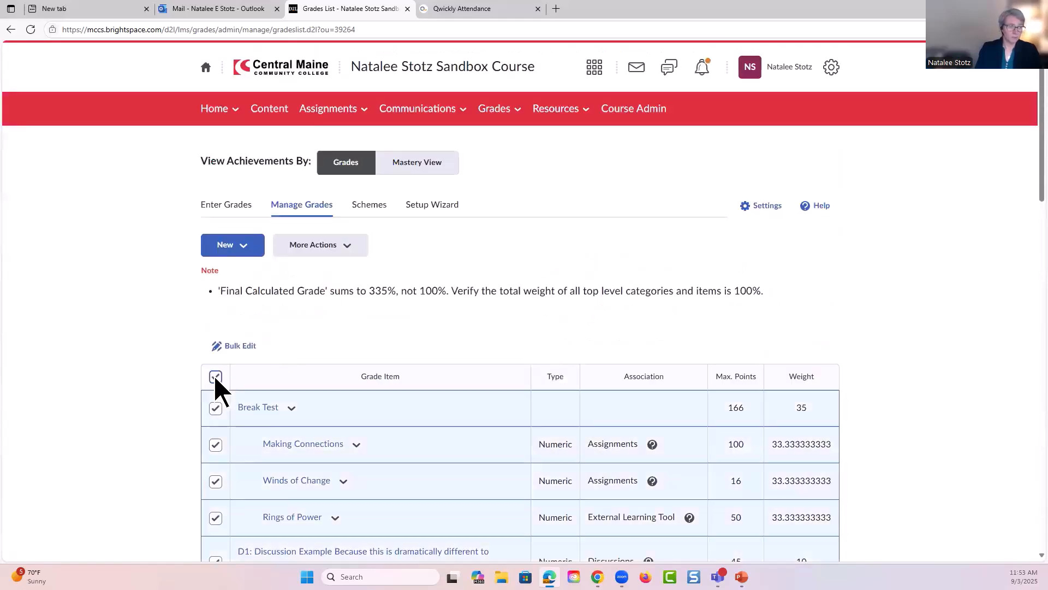
click(240, 347)
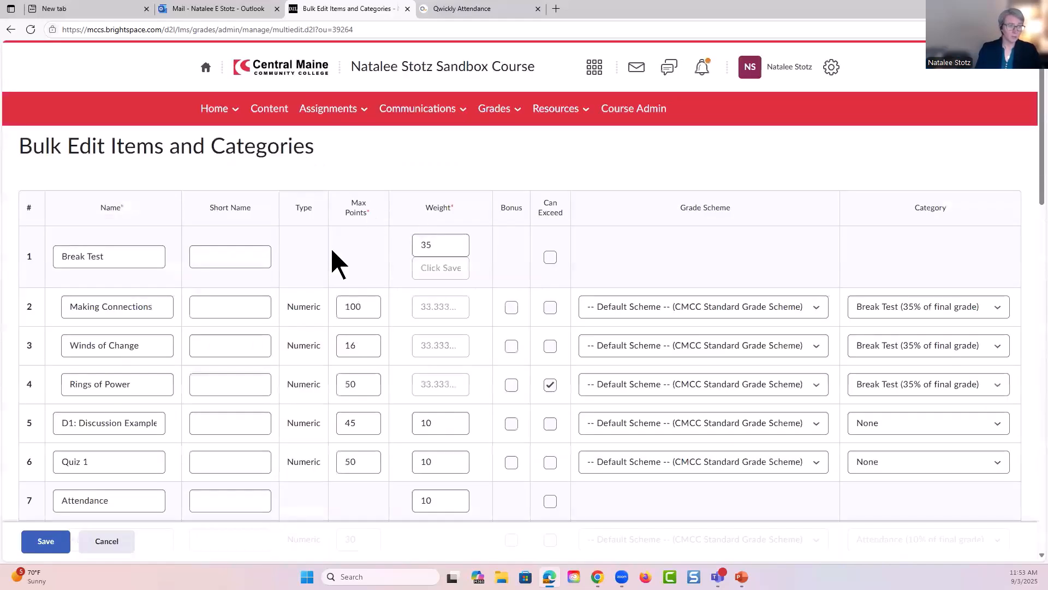
click(144, 453)
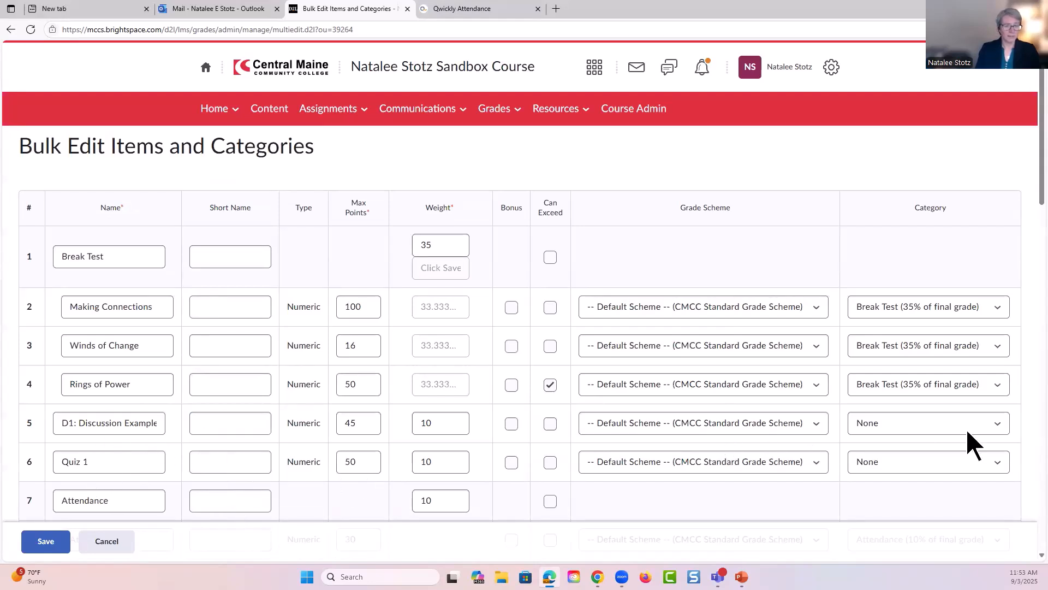
click(997, 425)
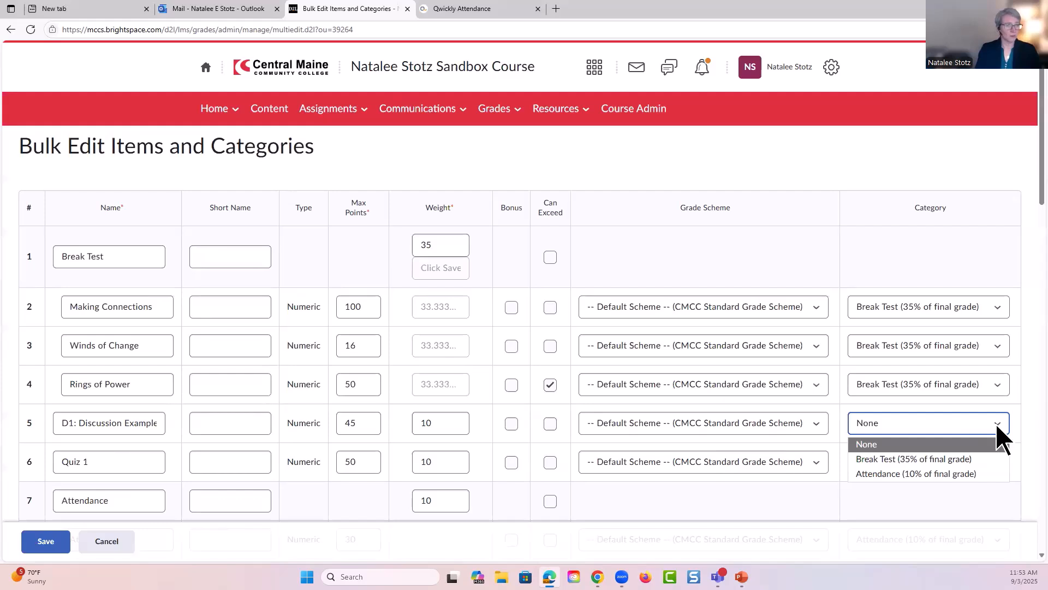
click(997, 427)
scroll(989, 382, down, 1)
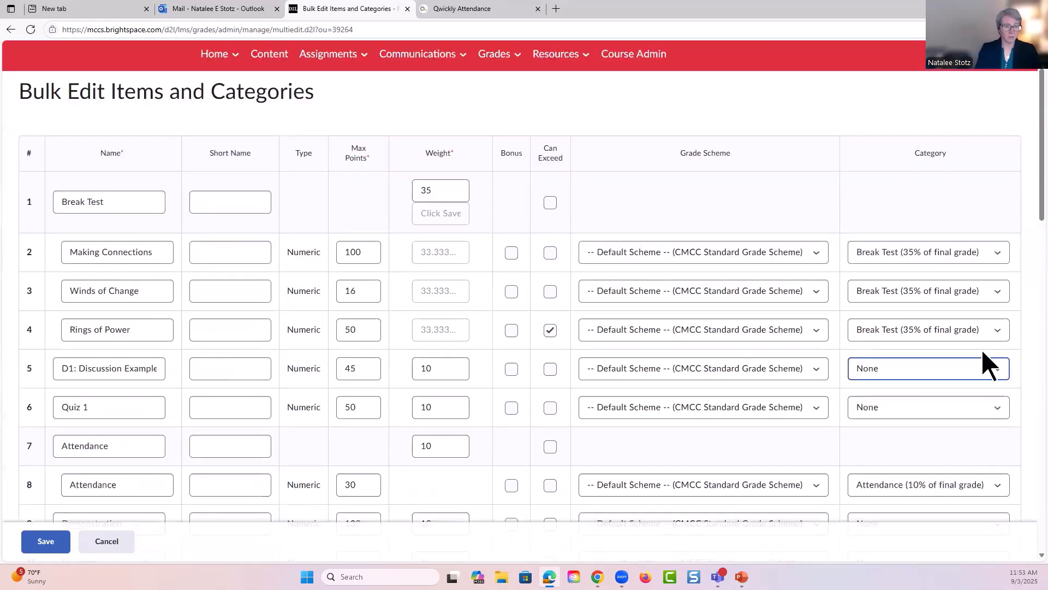
click(999, 377)
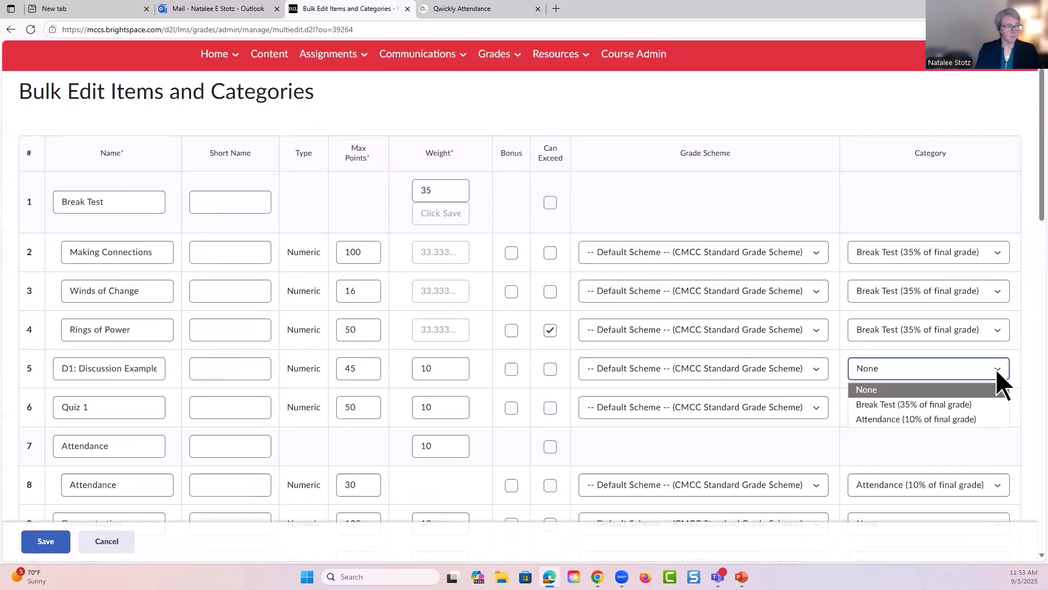
click(997, 371)
scroll(997, 371, up, 1)
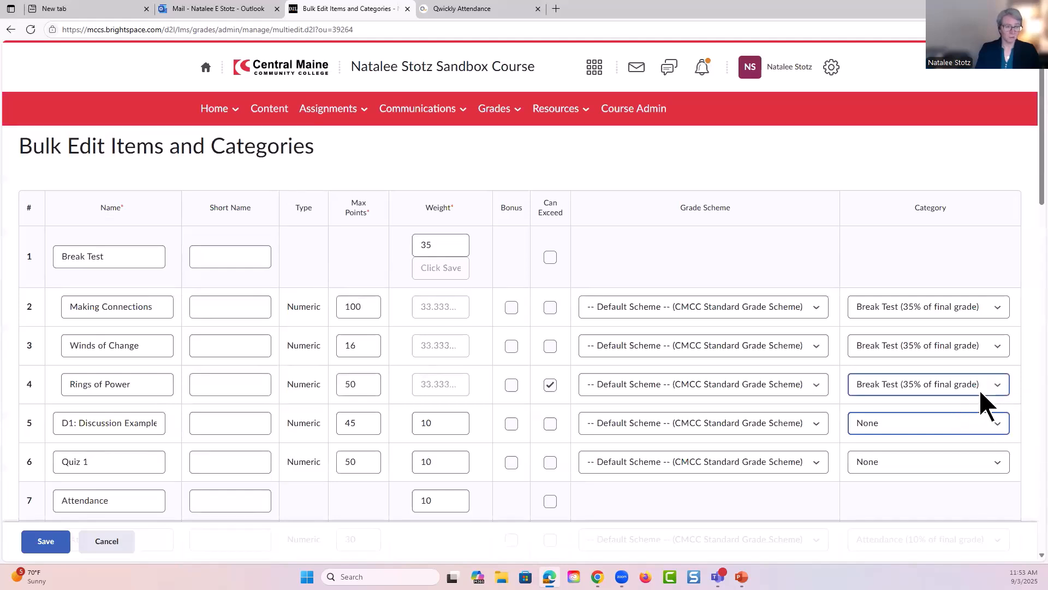
Review the remaining bulk edit rows, including the category choices for Demonstration, and leave the bulk edit without saving
scroll(996, 401, down, 2)
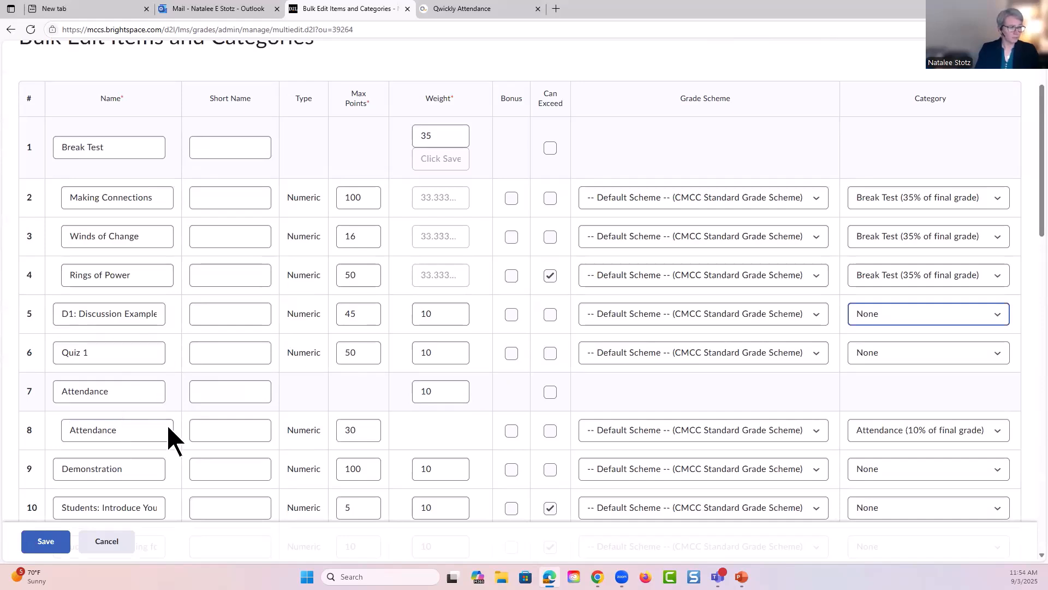
scroll(180, 415, down, 4)
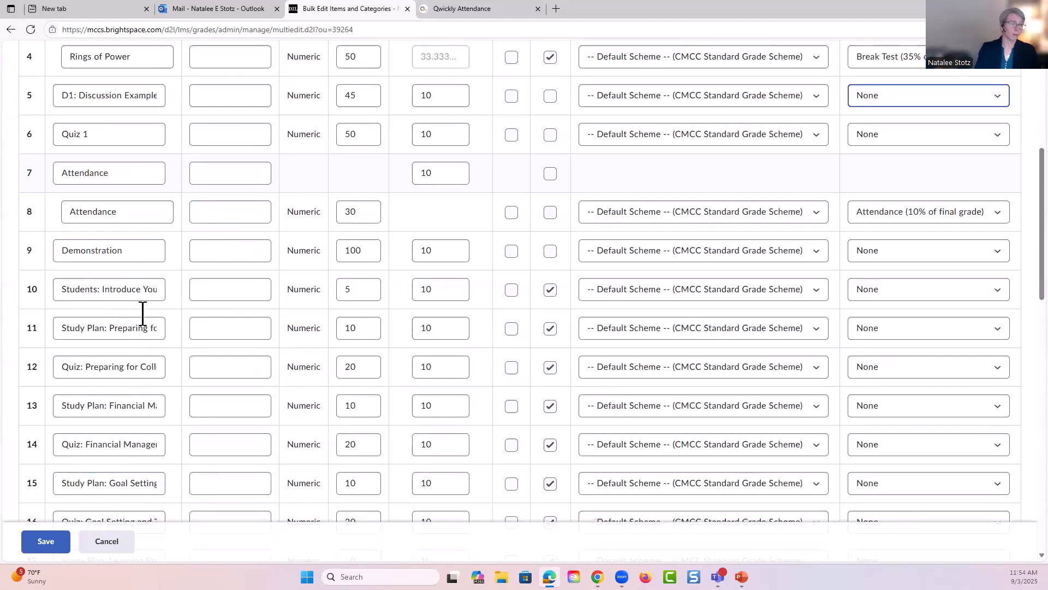
scroll(141, 309, down, 3)
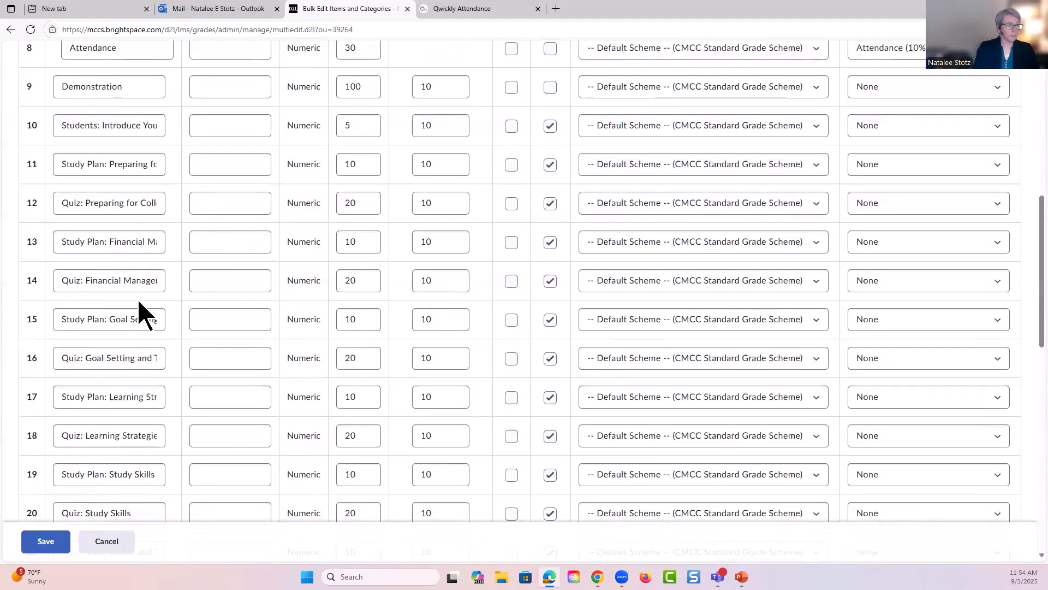
click(920, 88)
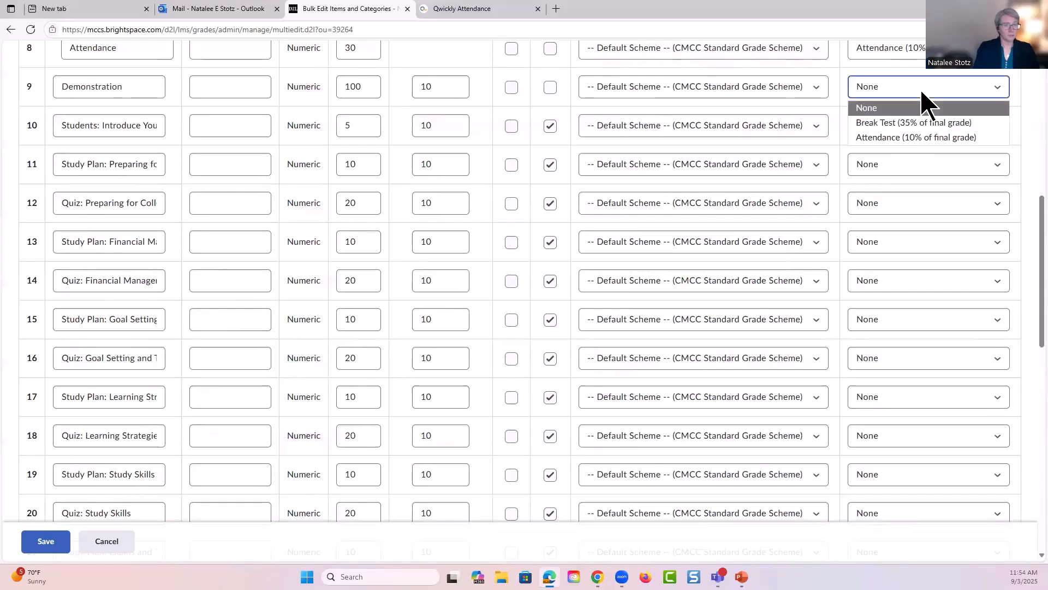
click(922, 92)
scroll(117, 371, down, 3)
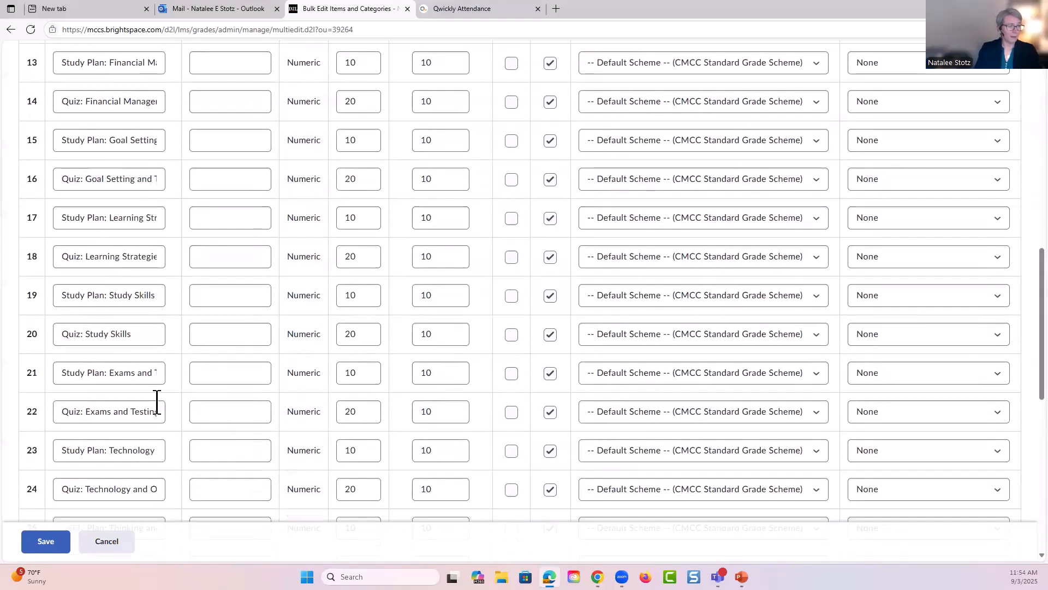
scroll(157, 403, down, 7)
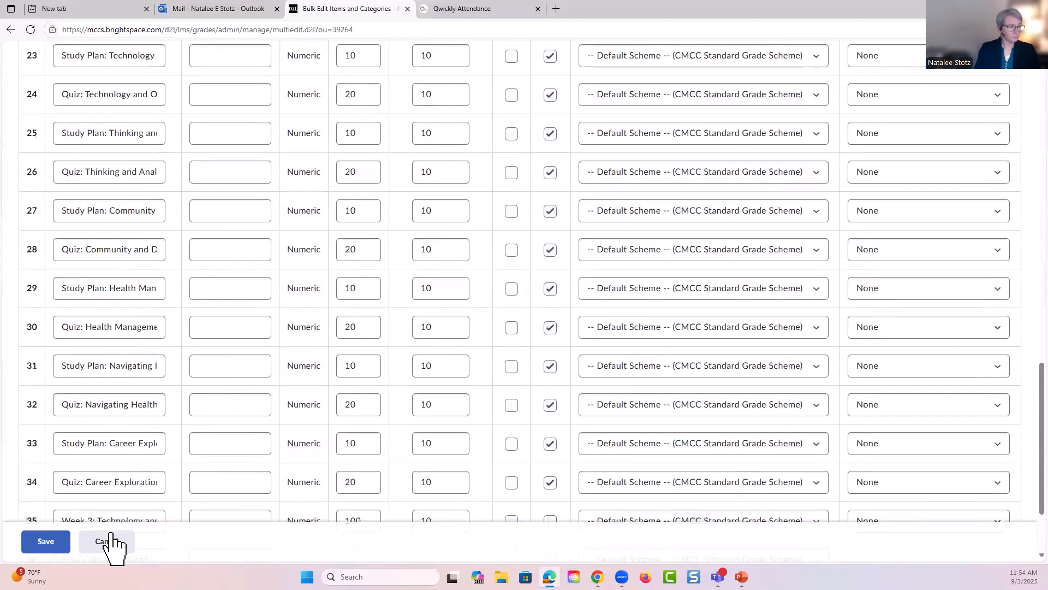
scroll(112, 544, down, 2)
click(103, 544)
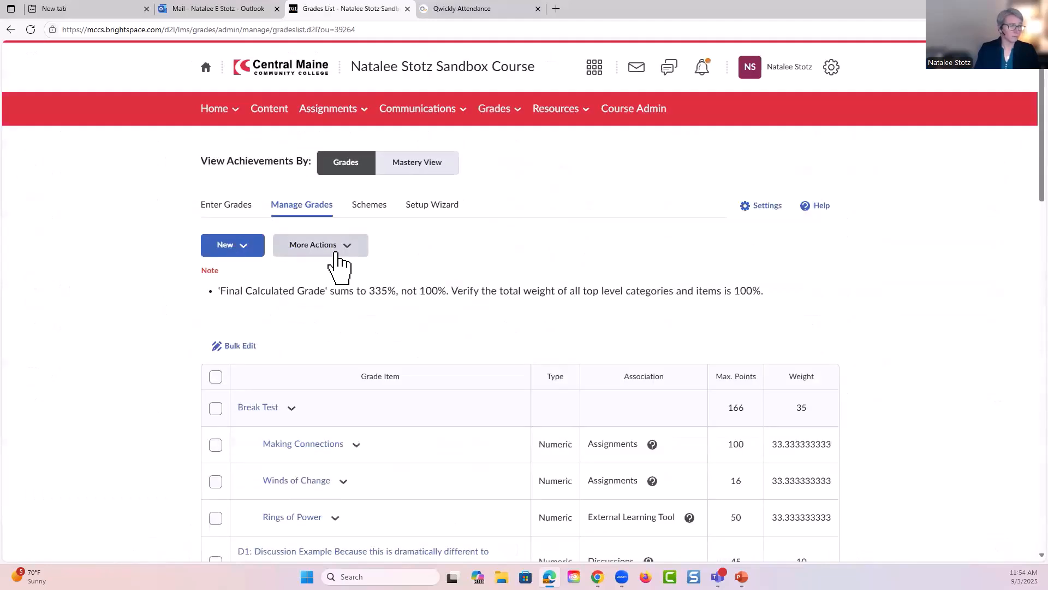
Create a new grade category named Quizzes with a weight of 20
click(245, 246)
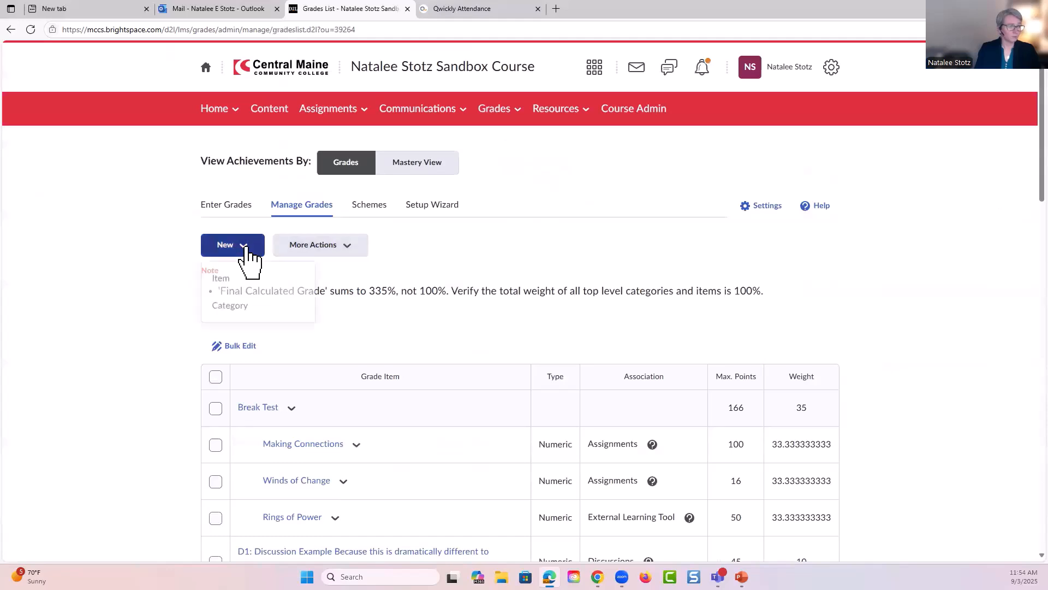
click(233, 311)
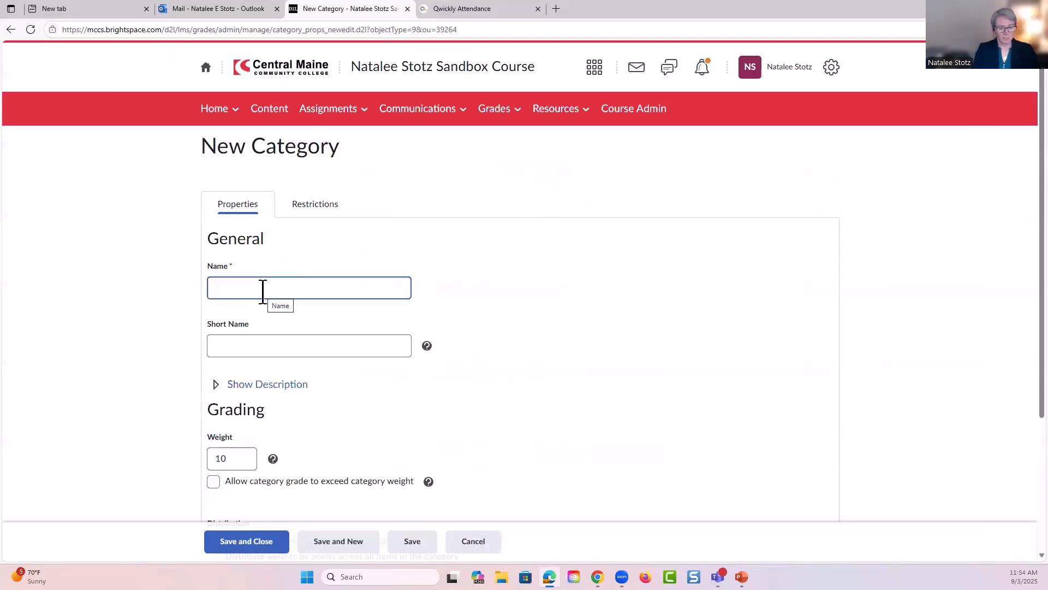
text(Qui)
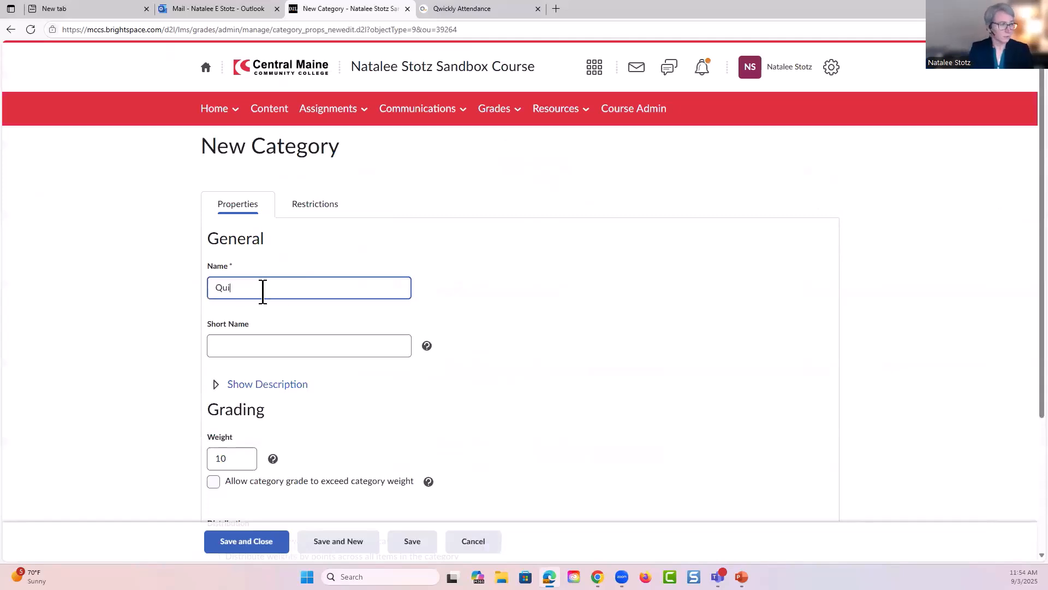
text(zzes)
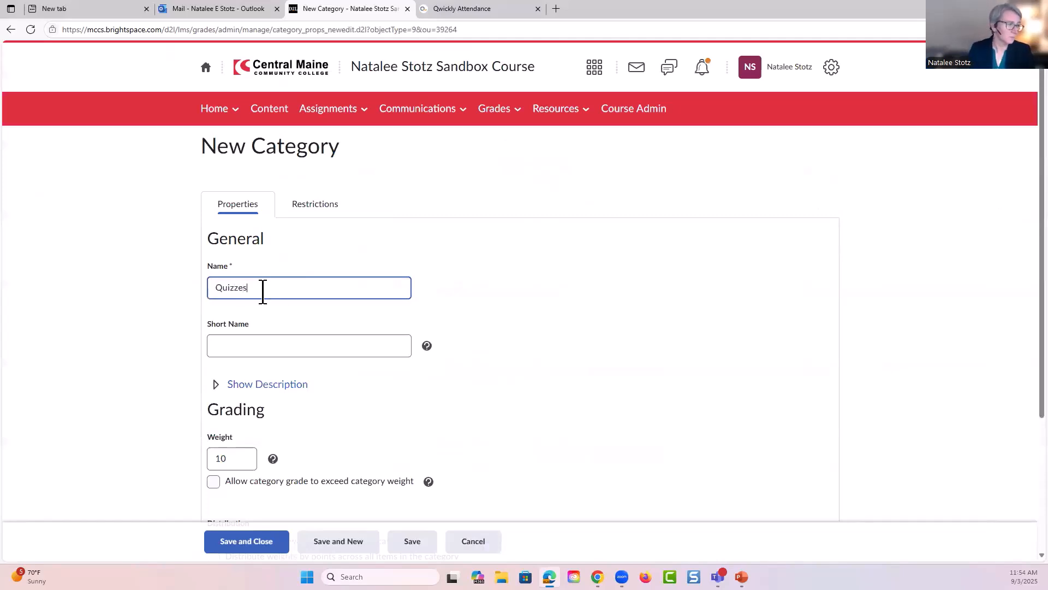
double_click(217, 459)
text(20)
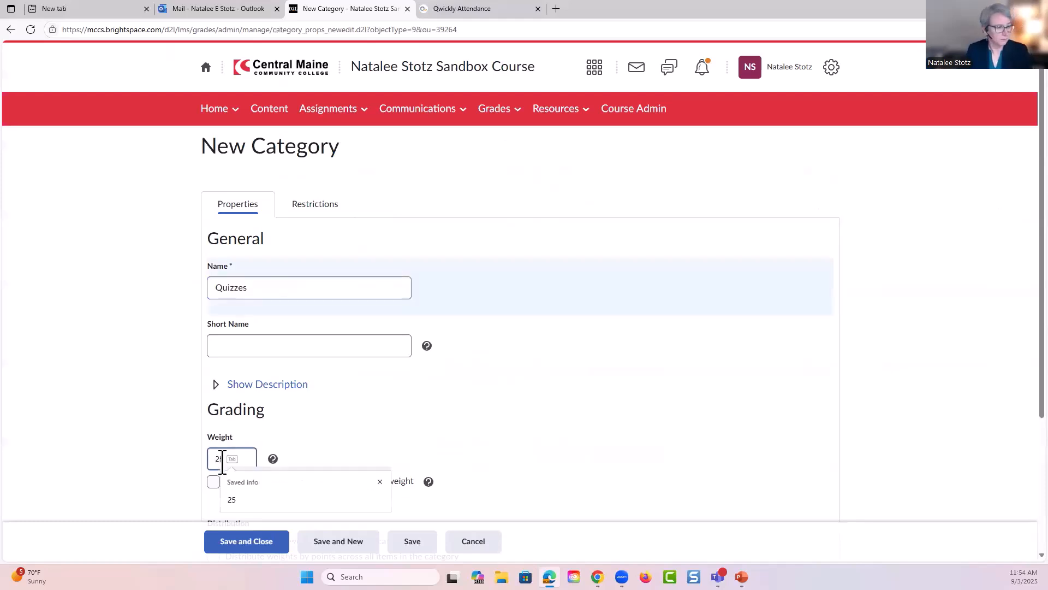
click(595, 405)
Distribute the Quizzes category's weights by points across all its items, and save it while starting another new category
scroll(424, 391, down, 3)
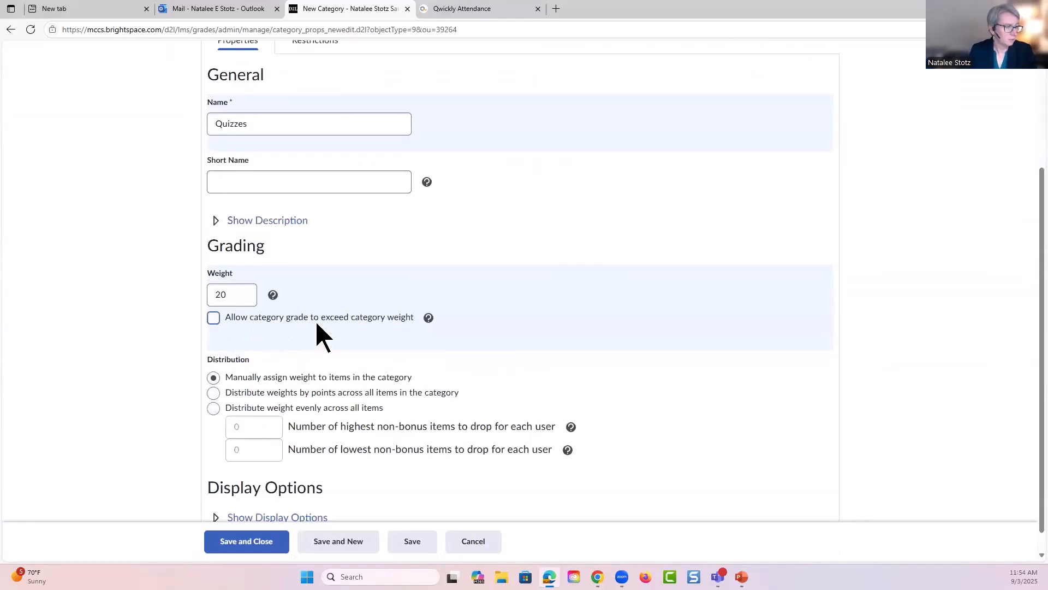
click(217, 392)
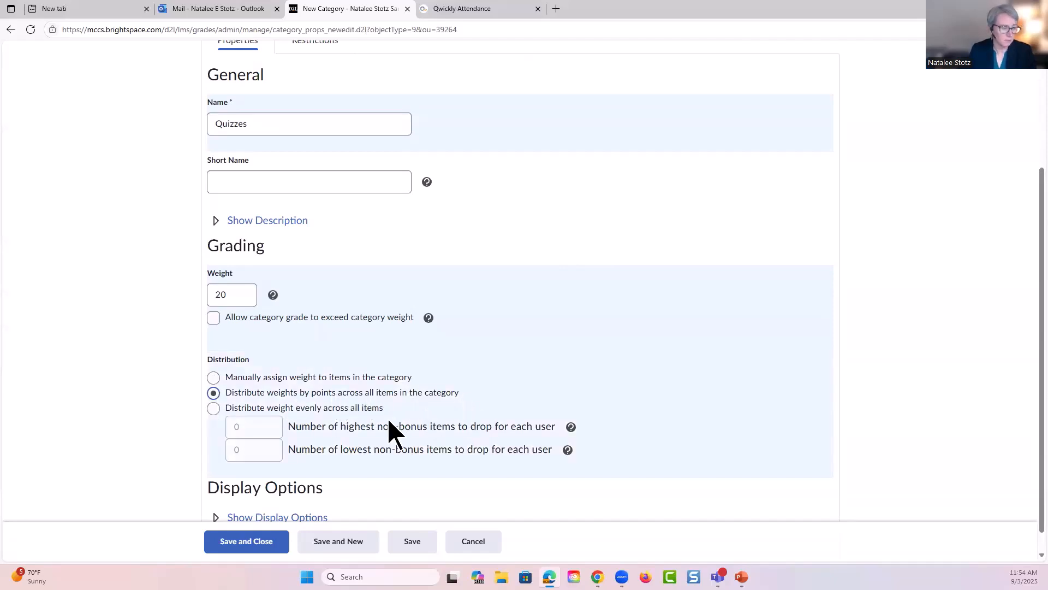
scroll(382, 448, down, 1)
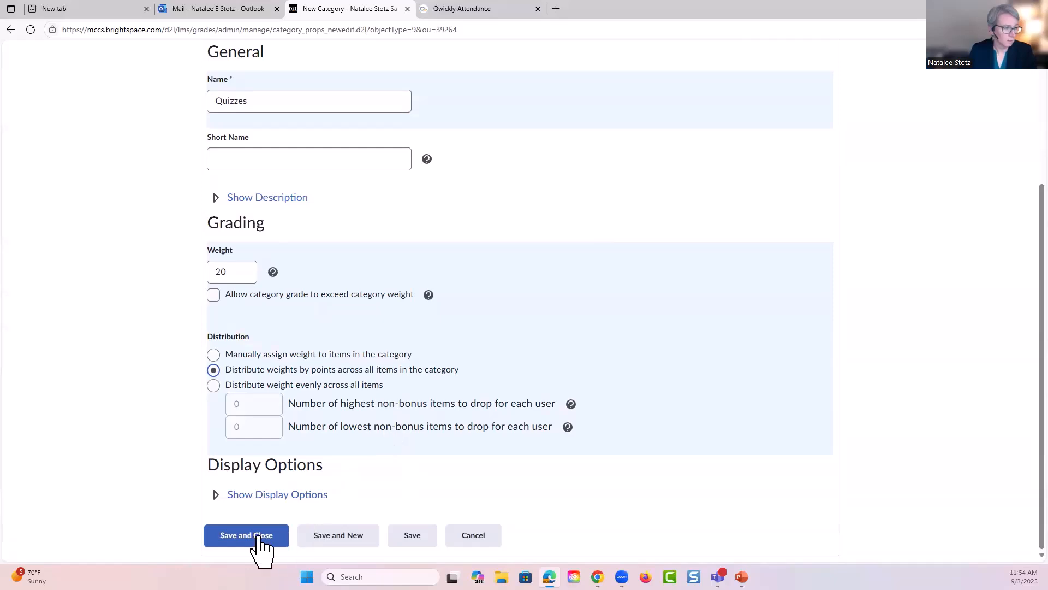
click(330, 537)
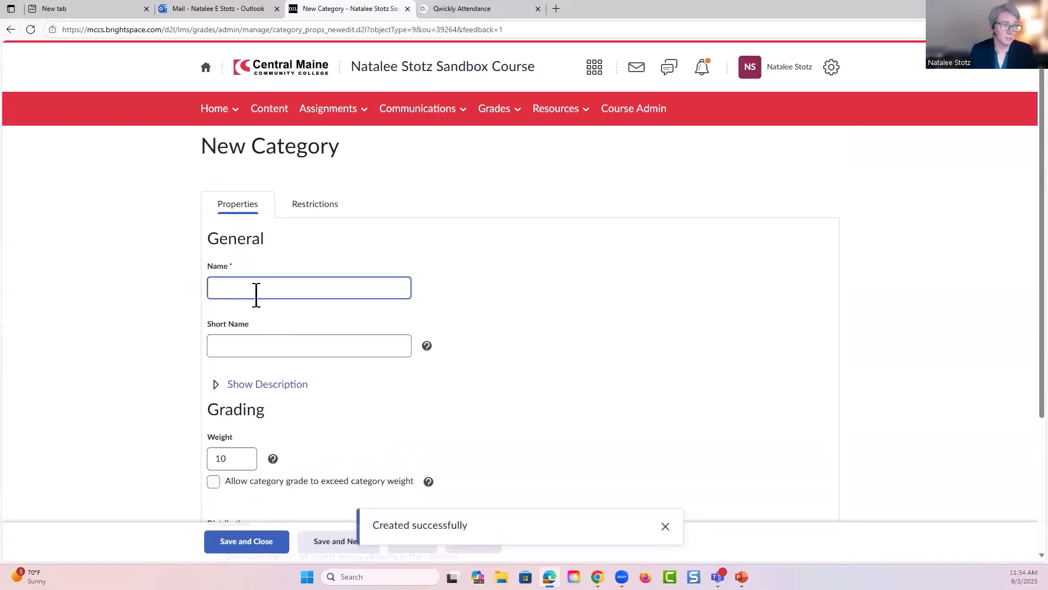
Name the new grade category Discussions, set its weight to 15, and save and close it
text(Dis)
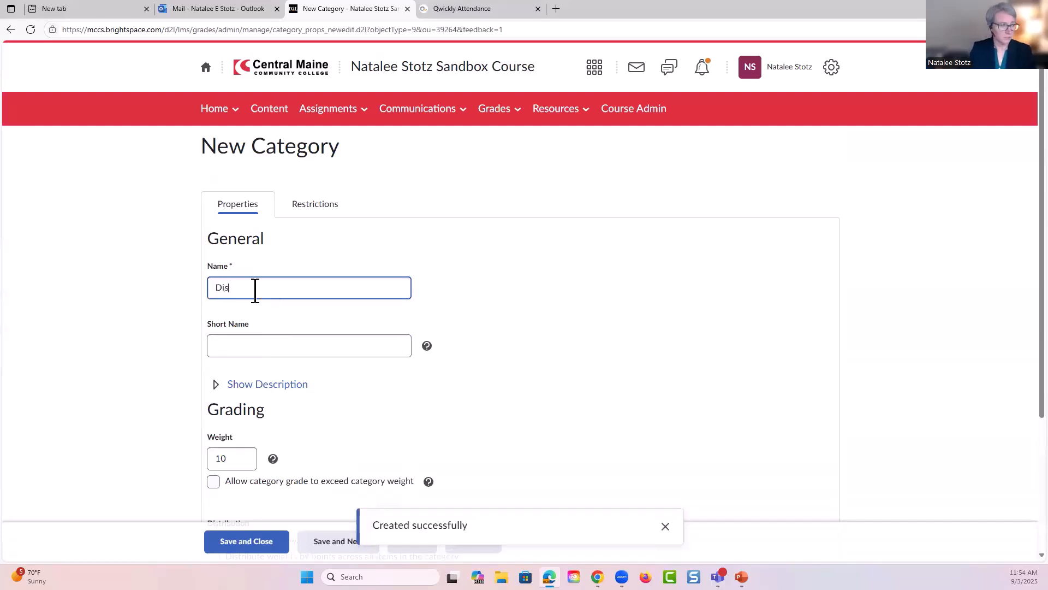
text(cussions)
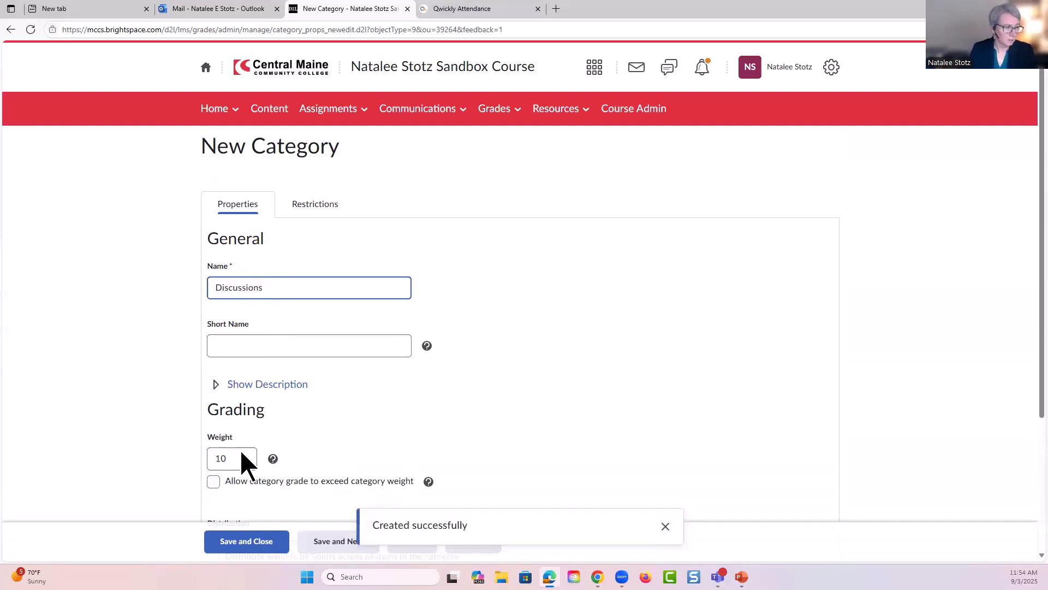
click(221, 458)
double_click(220, 458)
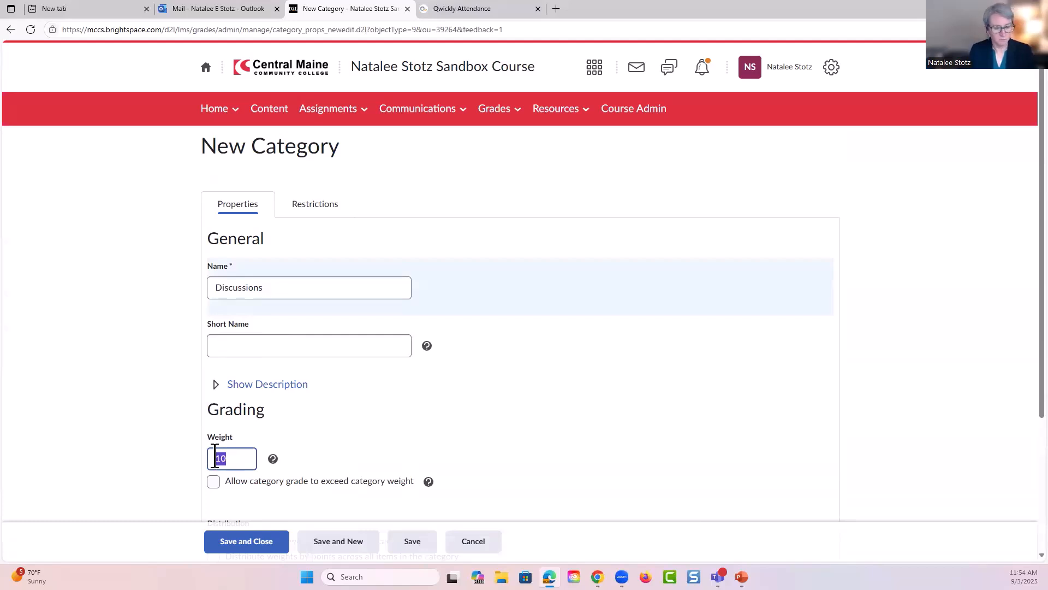
text(15)
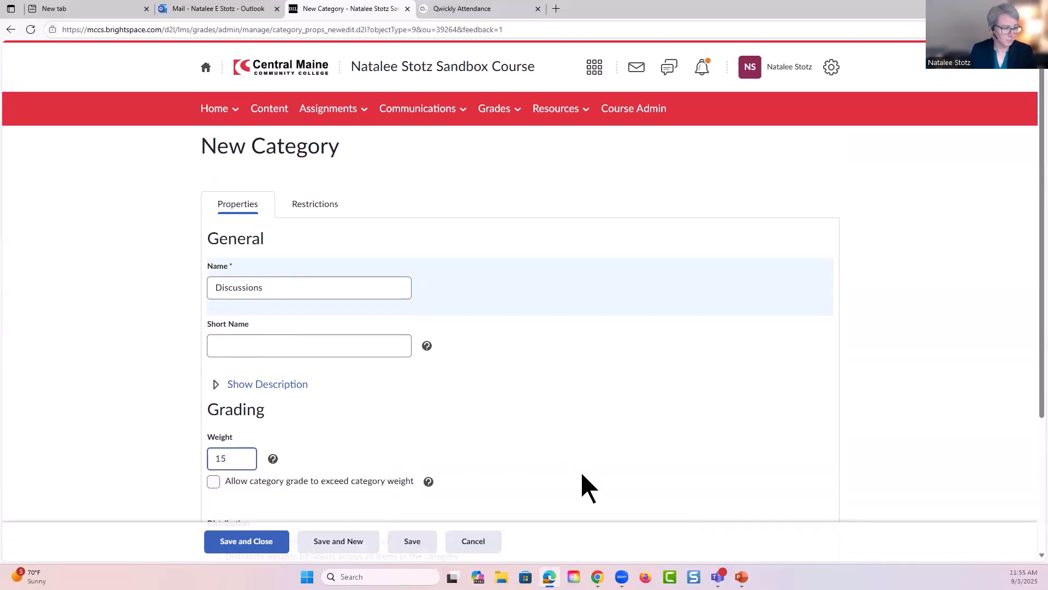
scroll(581, 479, down, 1)
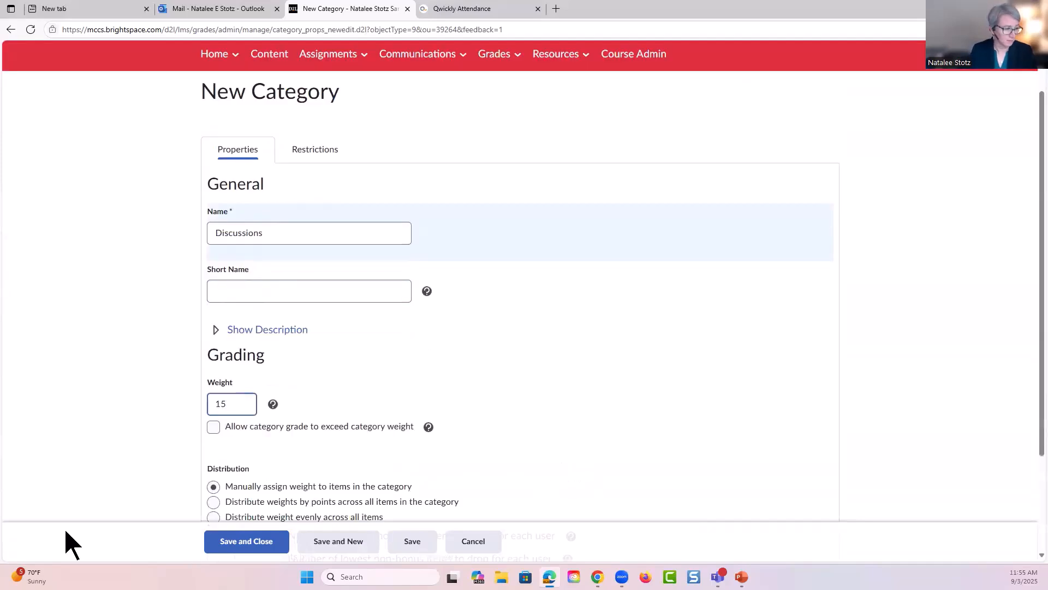
click(269, 544)
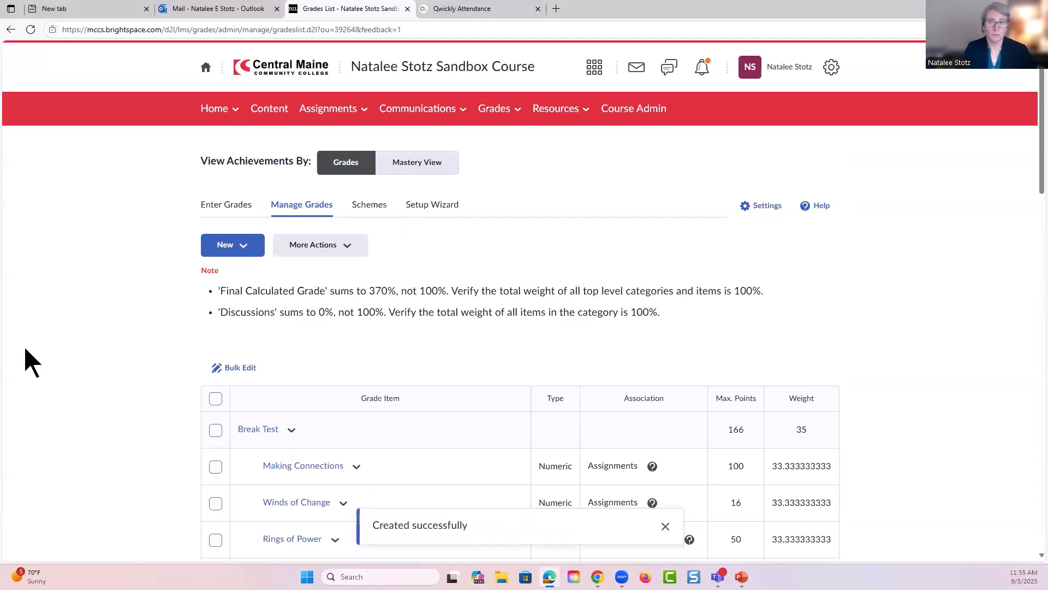
Review the full grades list, checking the ungrouped items and the Quizzes and Discussions categories near its end
scroll(28, 348, down, 3)
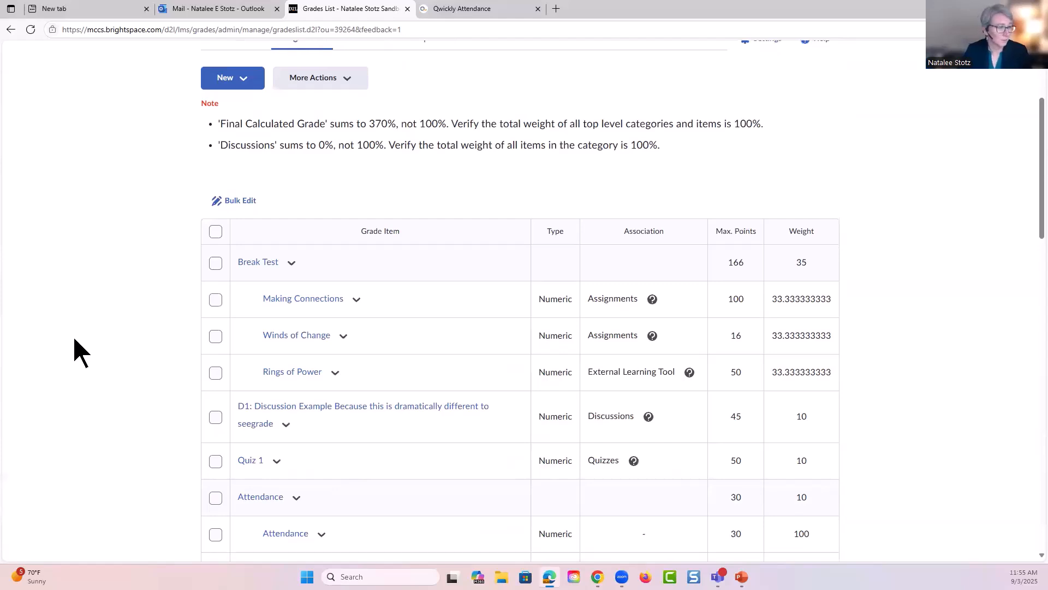
scroll(409, 302, down, 2)
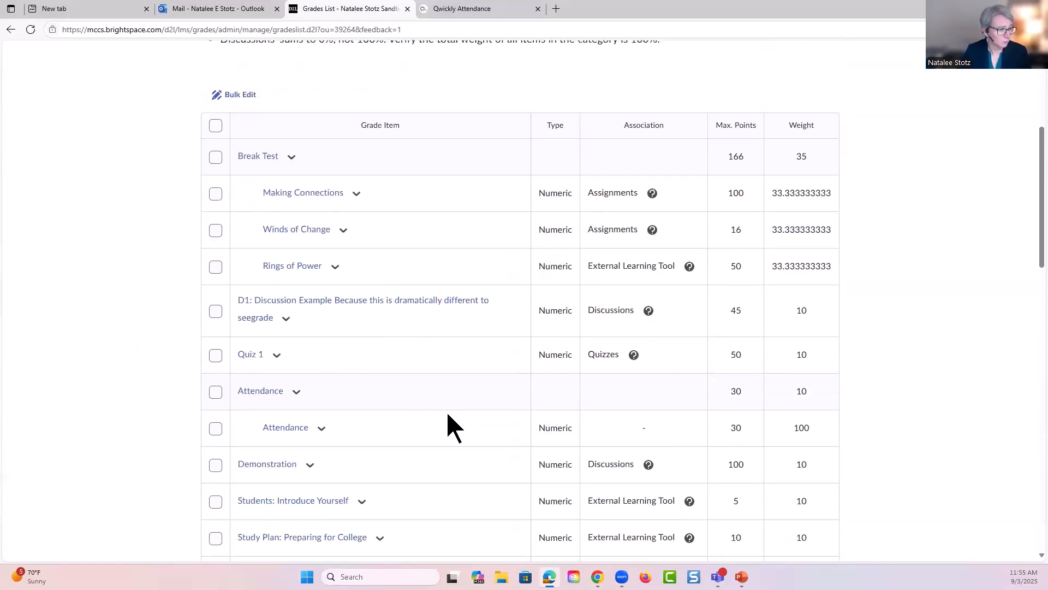
scroll(382, 371, down, 3)
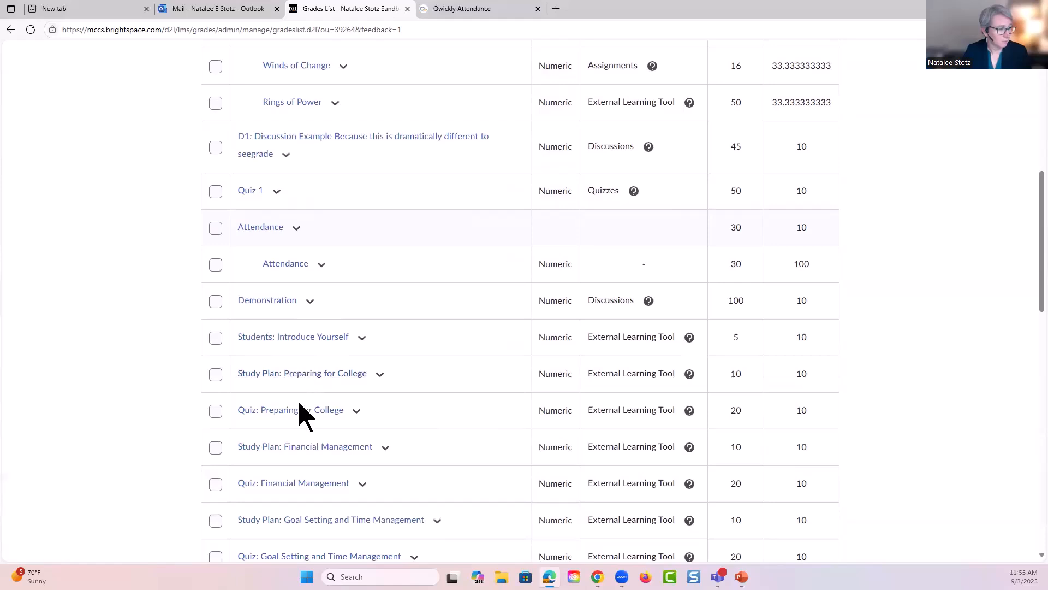
scroll(285, 388, down, 5)
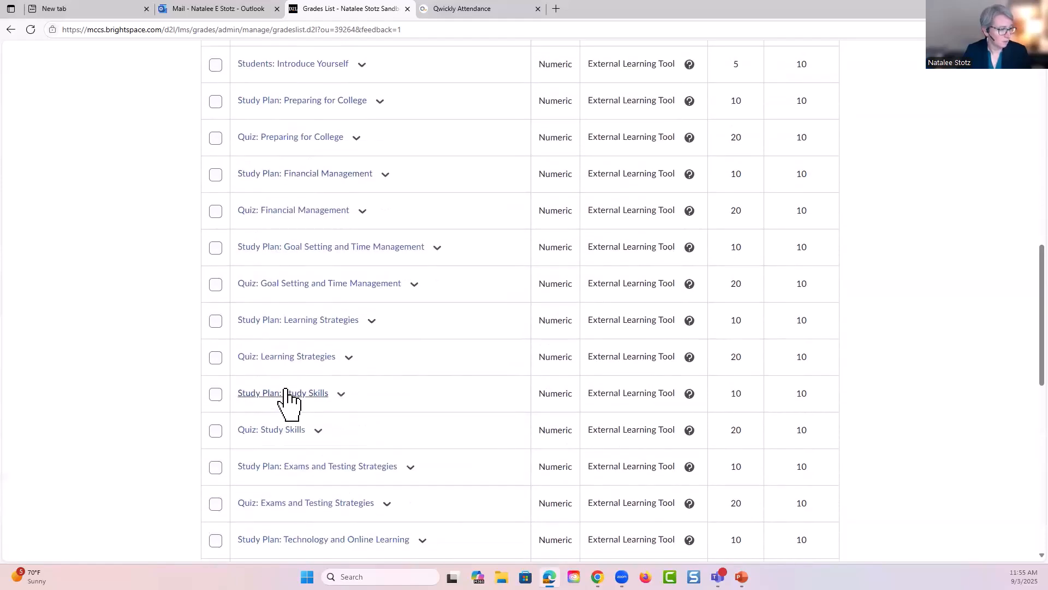
scroll(285, 398, down, 2)
scroll(286, 391, down, 9)
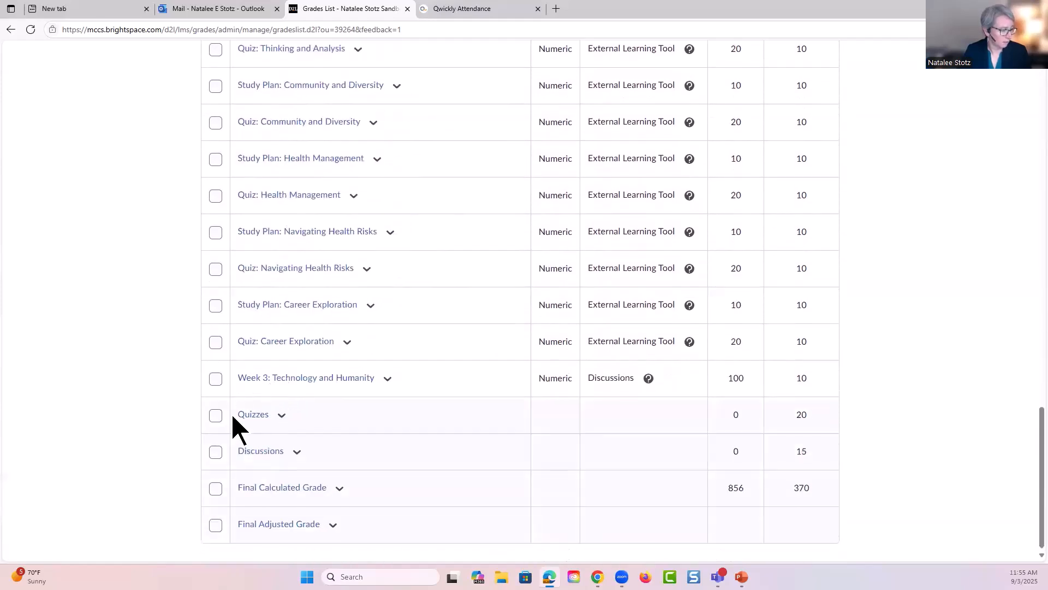
scroll(234, 396, up, 18)
scroll(235, 394, up, 4)
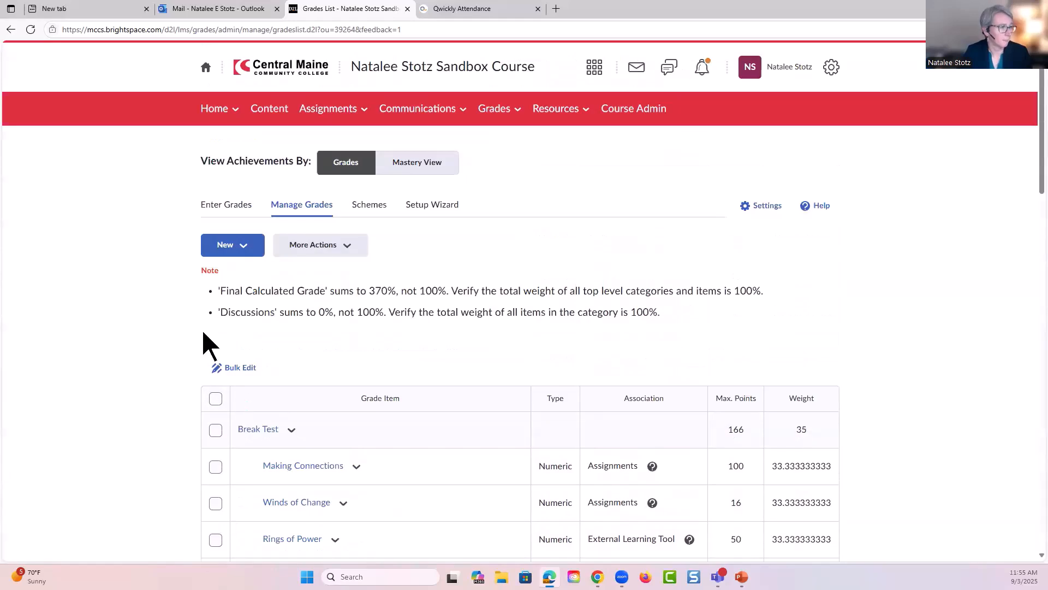
Create and save a grade category named Study Plans that distributes weights by points across all its items
click(240, 244)
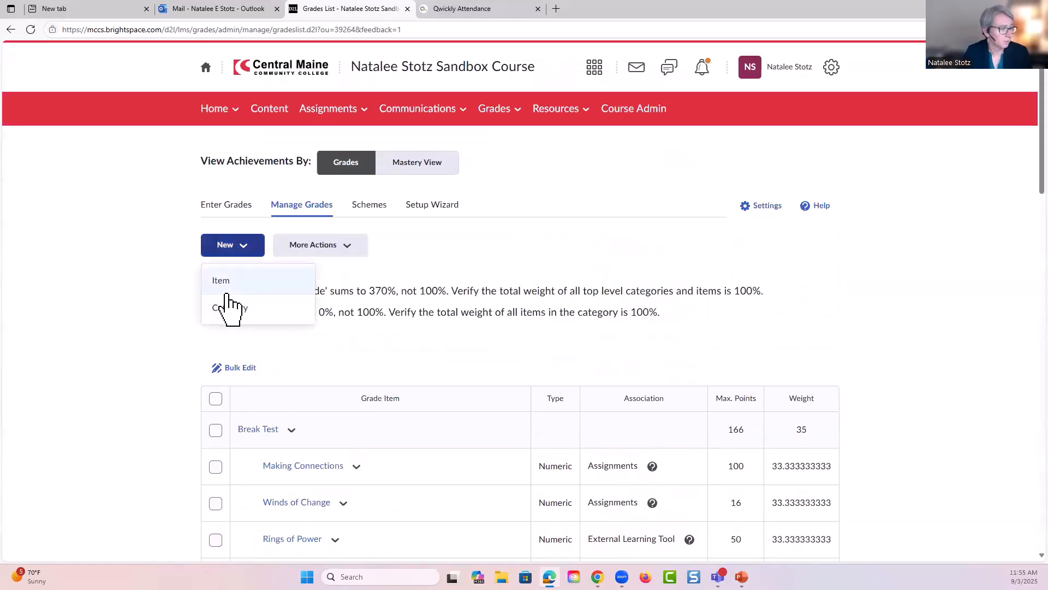
click(230, 309)
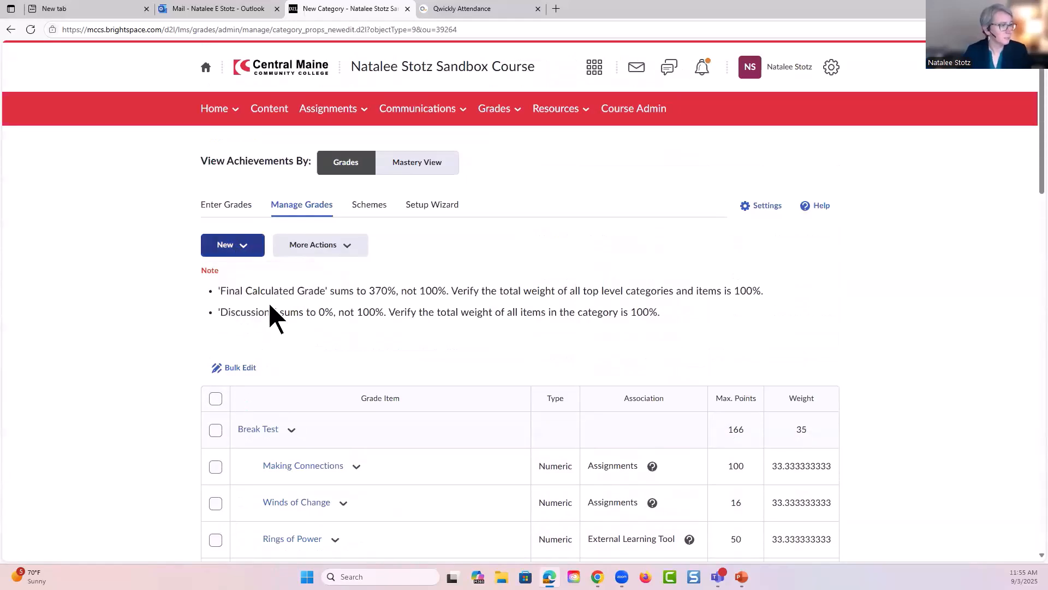
text(Stud)
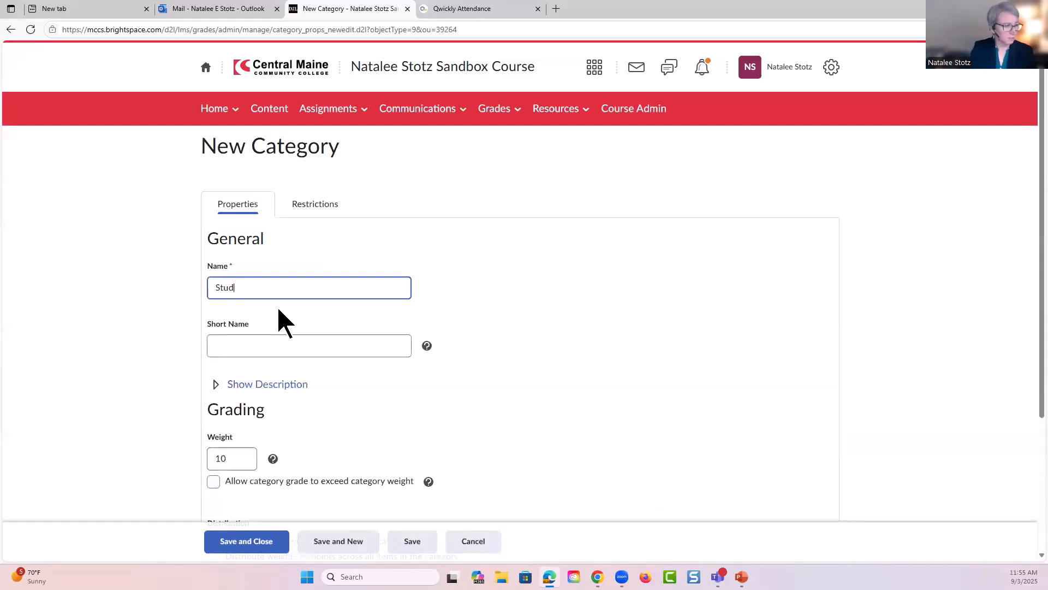
text(y Plans)
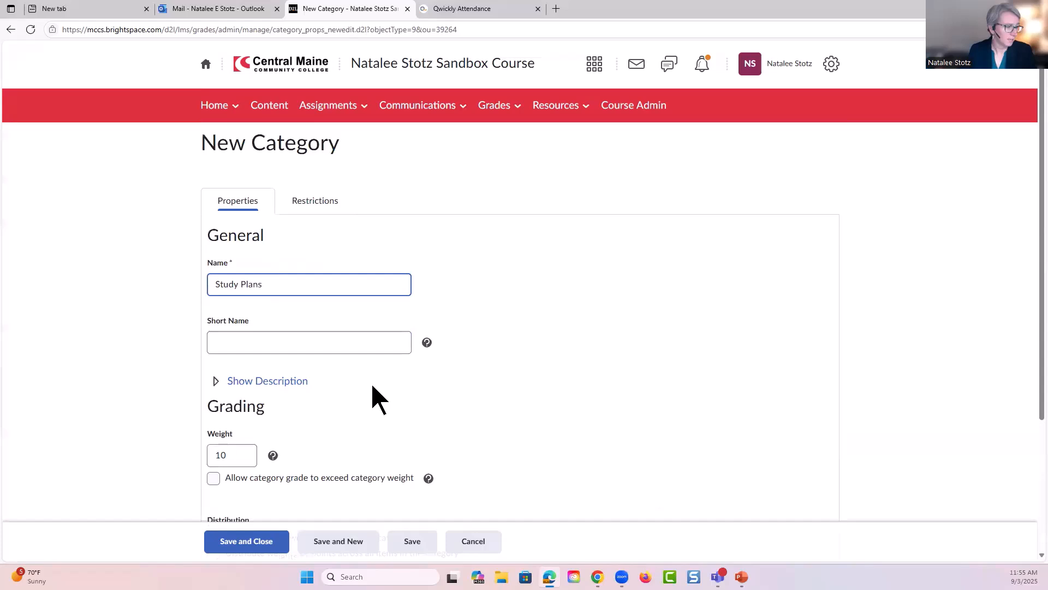
scroll(373, 387, down, 2)
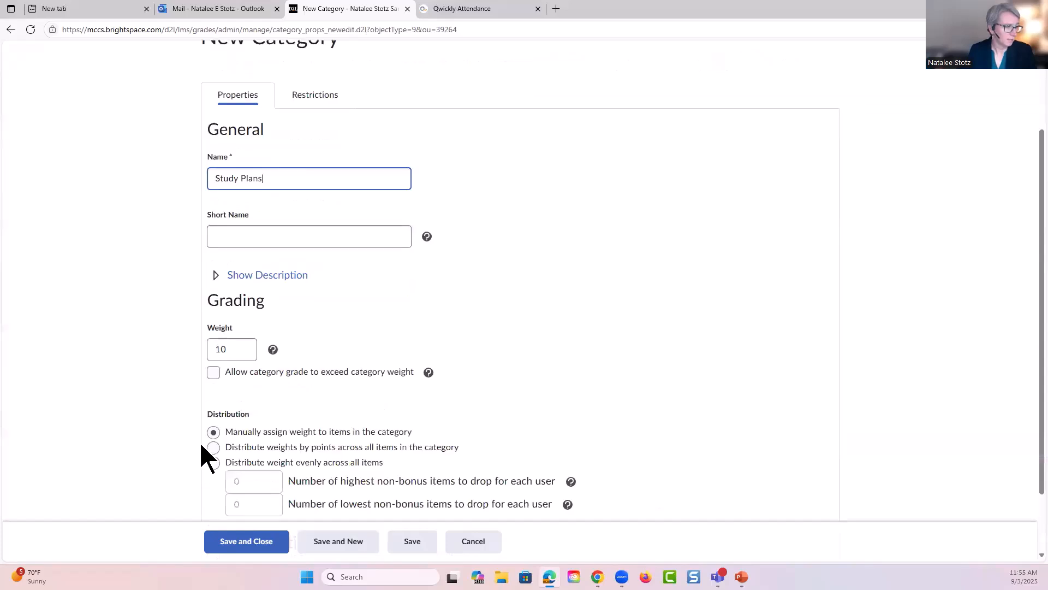
click(213, 448)
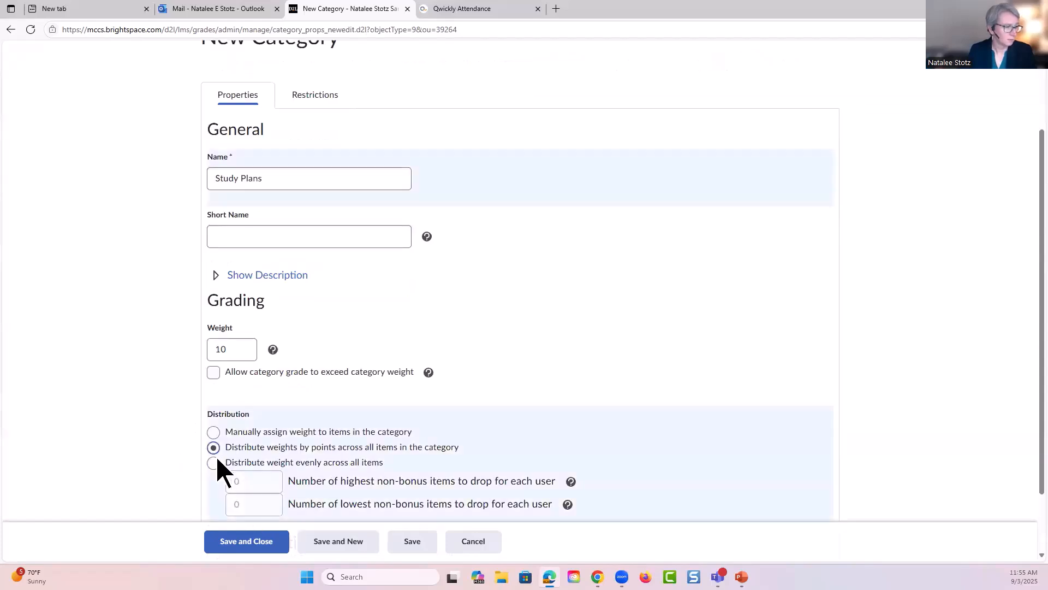
click(265, 547)
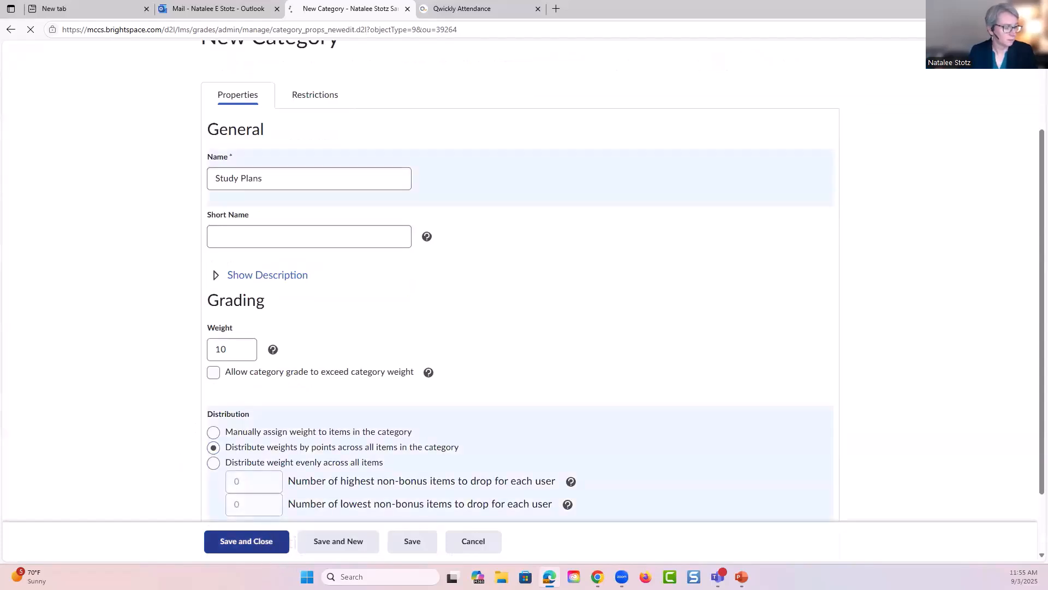
Select all grade items and categories and open them for bulk editing
click(333, 249)
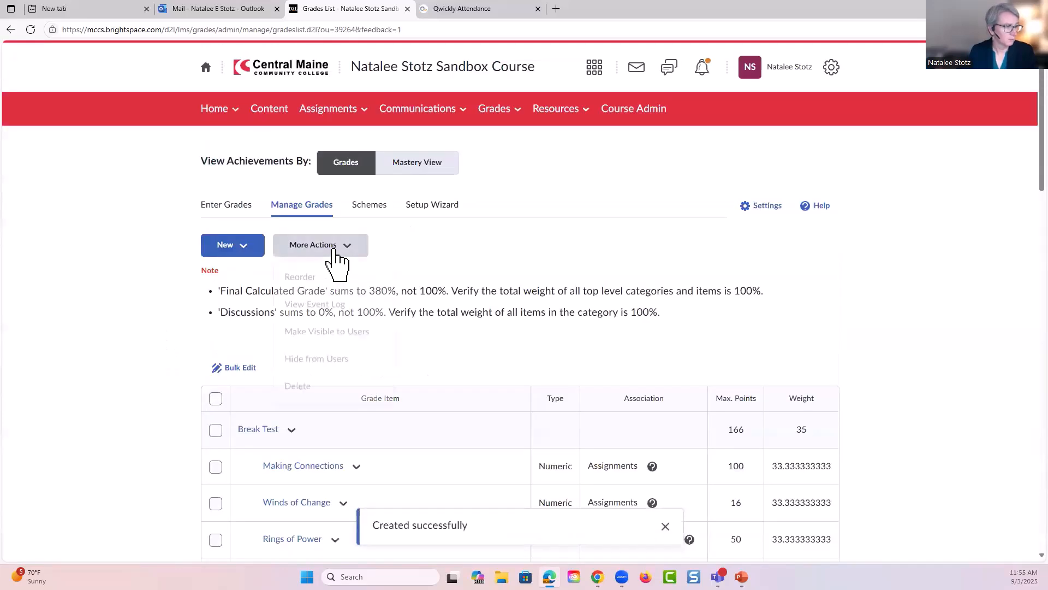
click(116, 346)
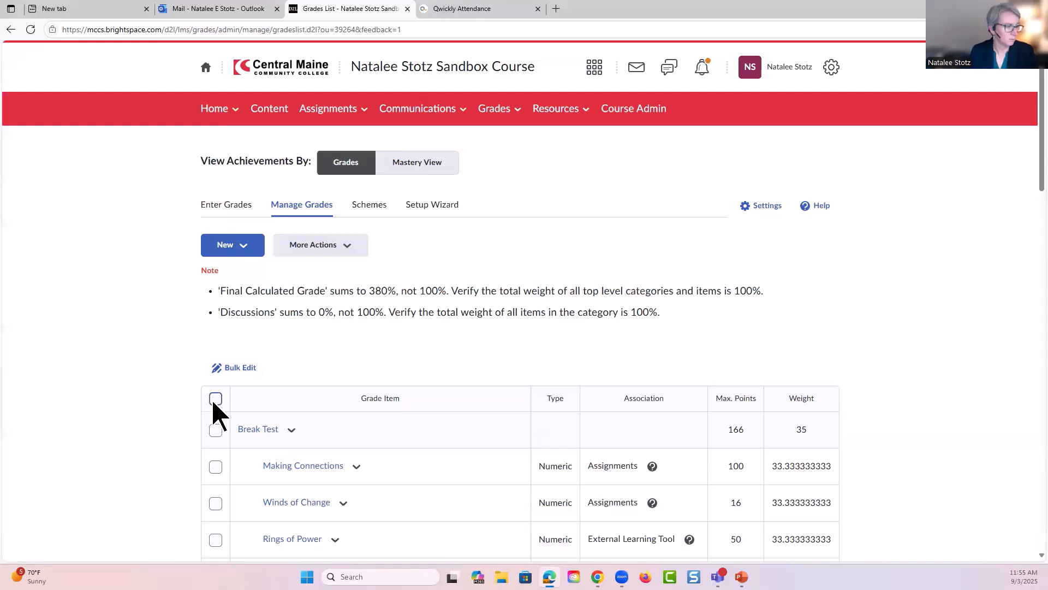
click(216, 399)
click(233, 370)
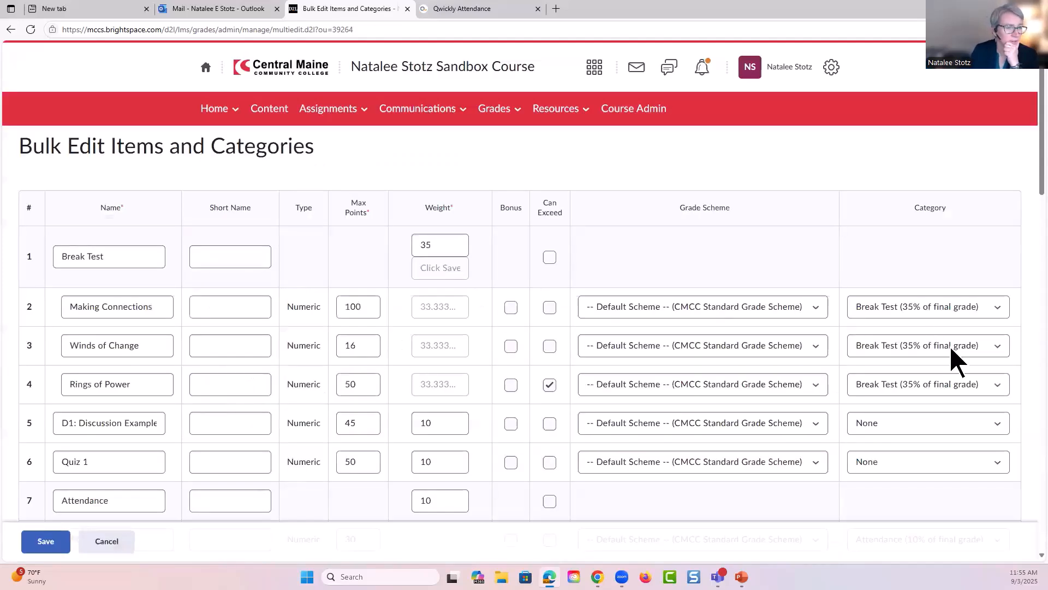
Assign the D1 discussion example item to the Discussions category and Quiz 1 to the Quizzes category
click(993, 422)
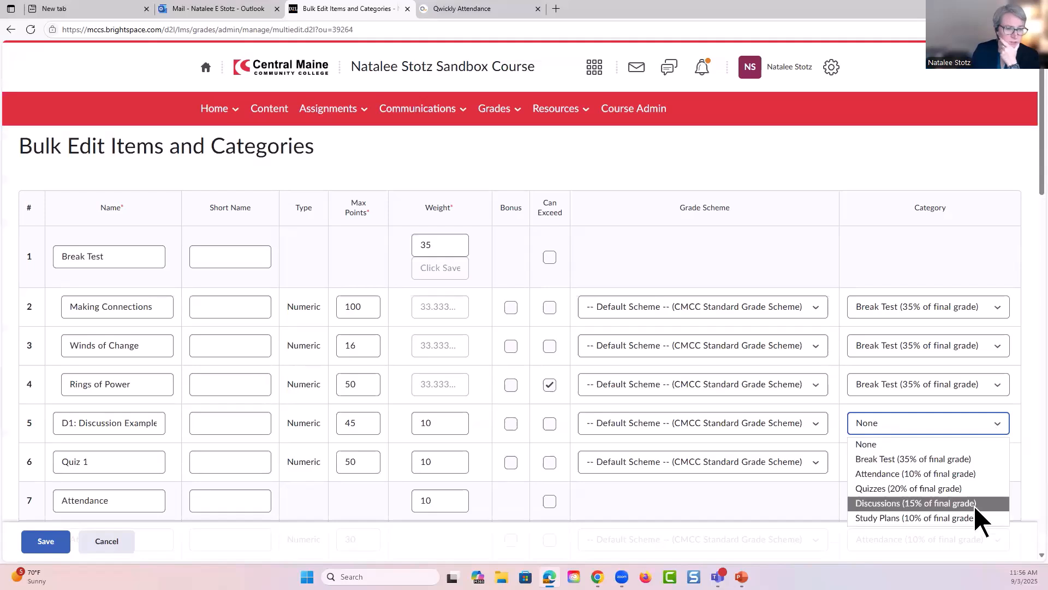
click(975, 505)
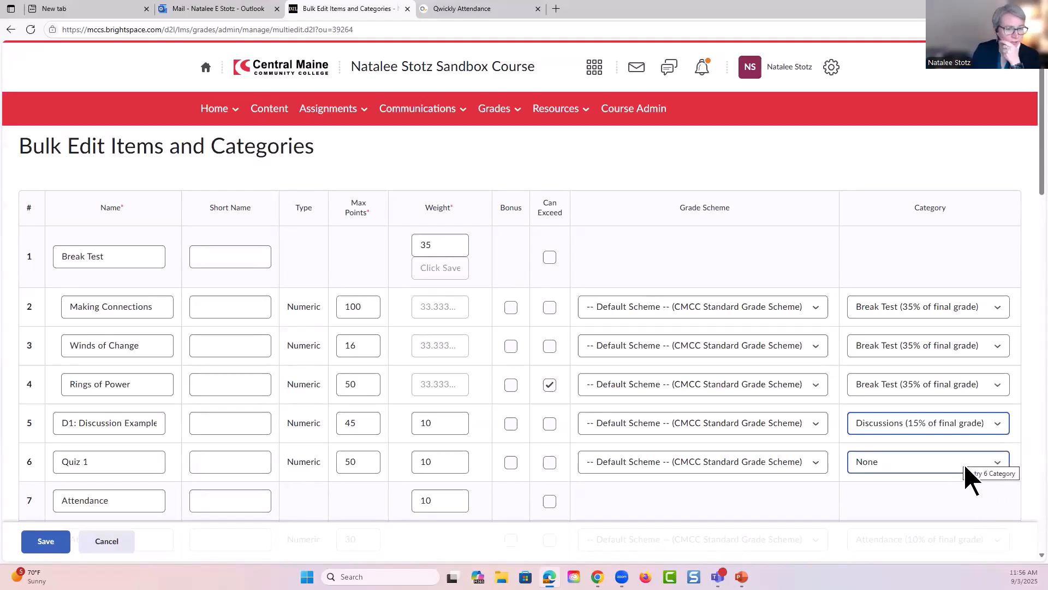
click(965, 466)
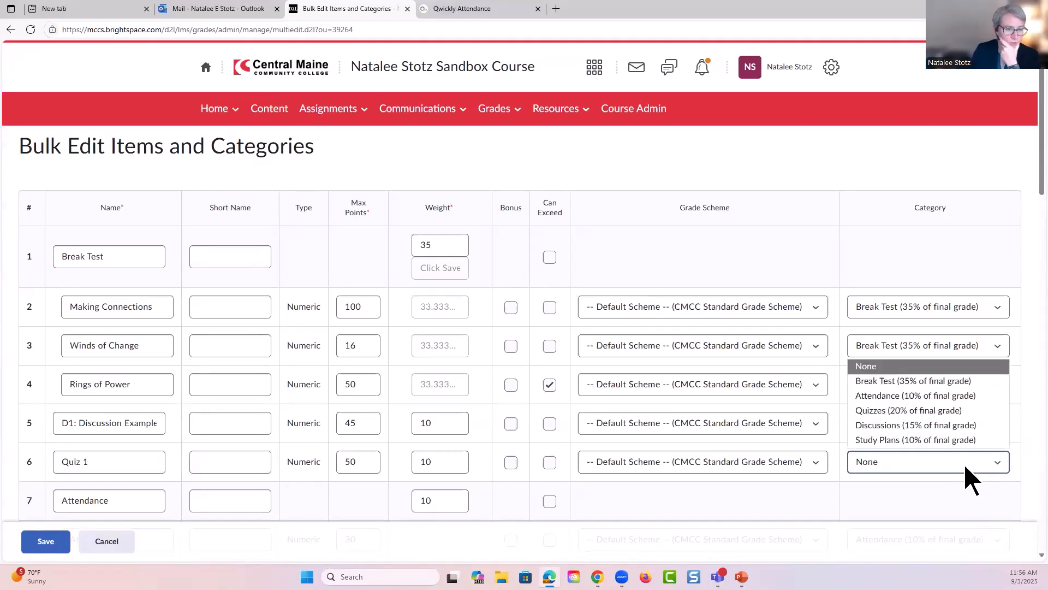
click(939, 414)
Assign Demonstration to the Study Plans category and Students: Introduce Yourself to the Discussions category
scroll(947, 489, down, 5)
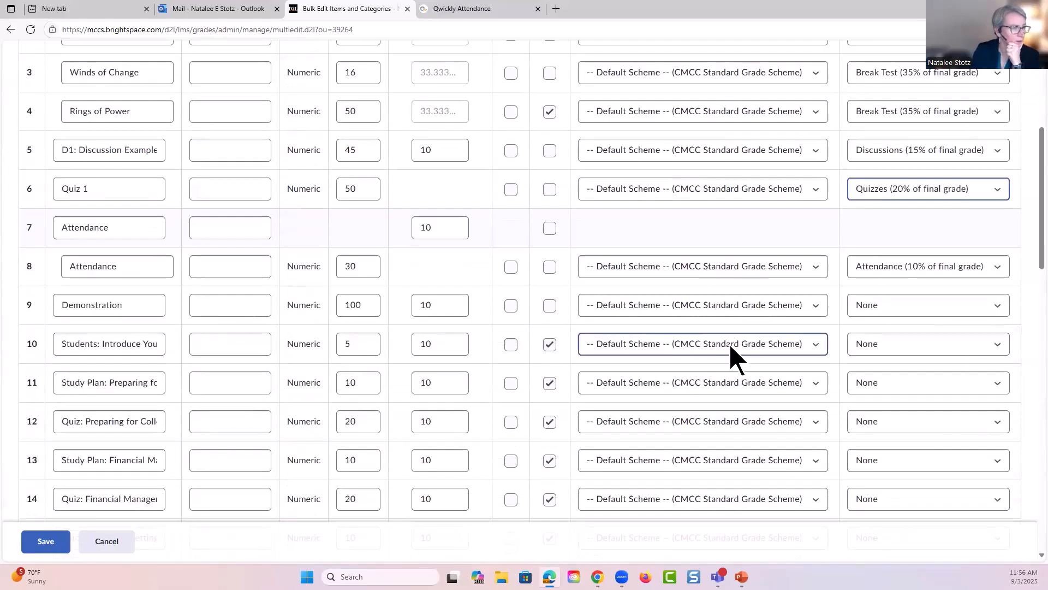
click(996, 306)
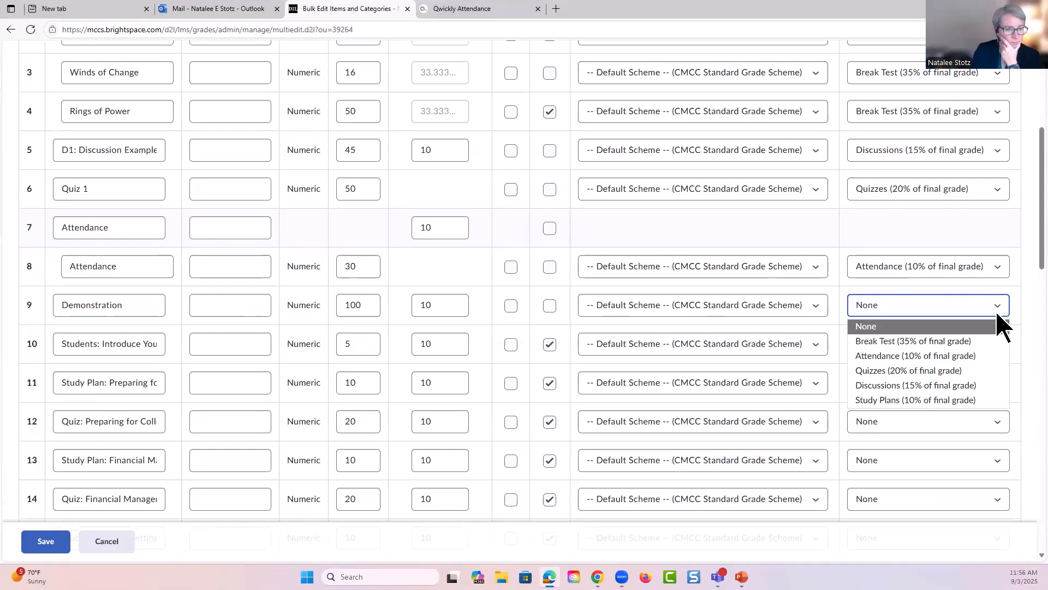
click(990, 400)
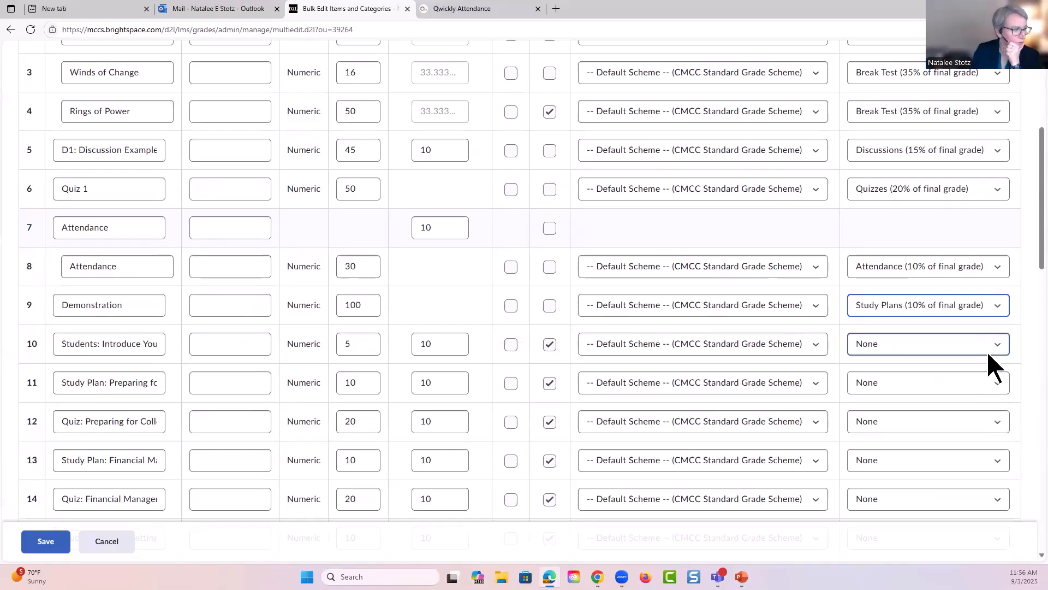
click(985, 345)
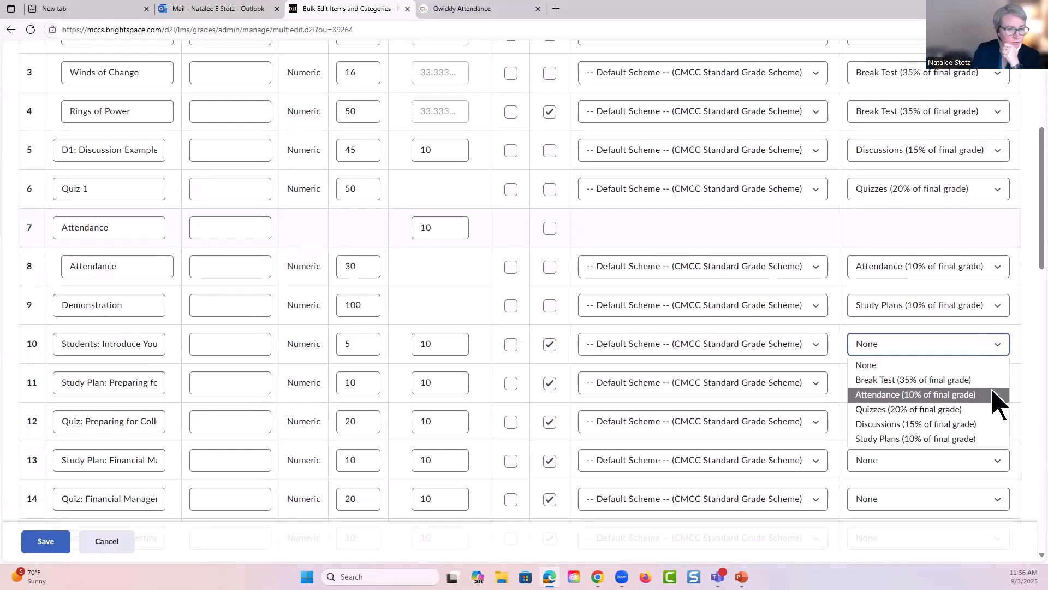
click(985, 423)
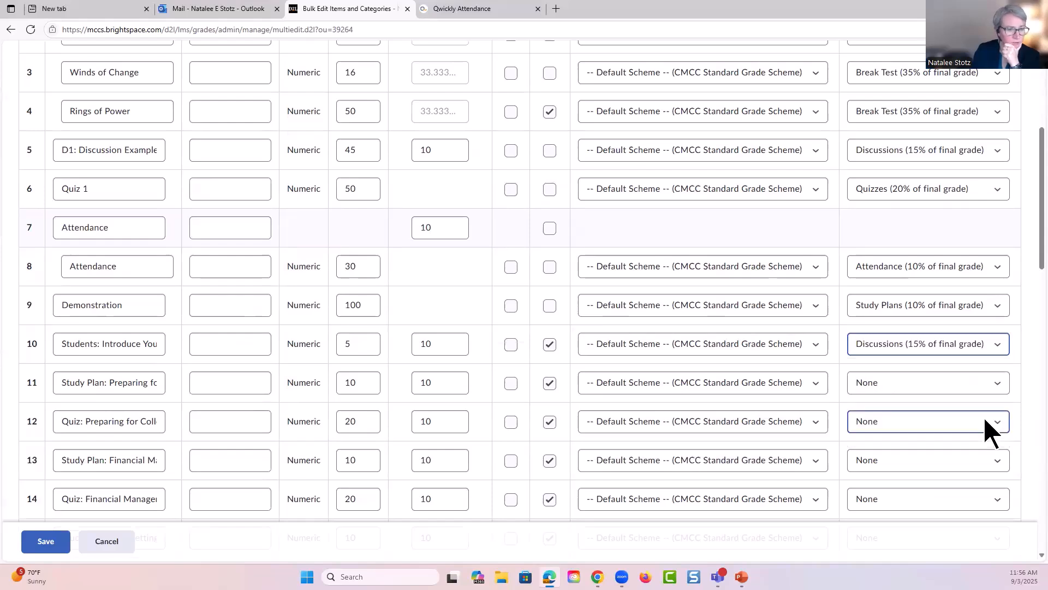
Assign the study plan items in rows 11 and 13 to the Study Plans category and the quiz in row 12 to Quizzes
click(968, 379)
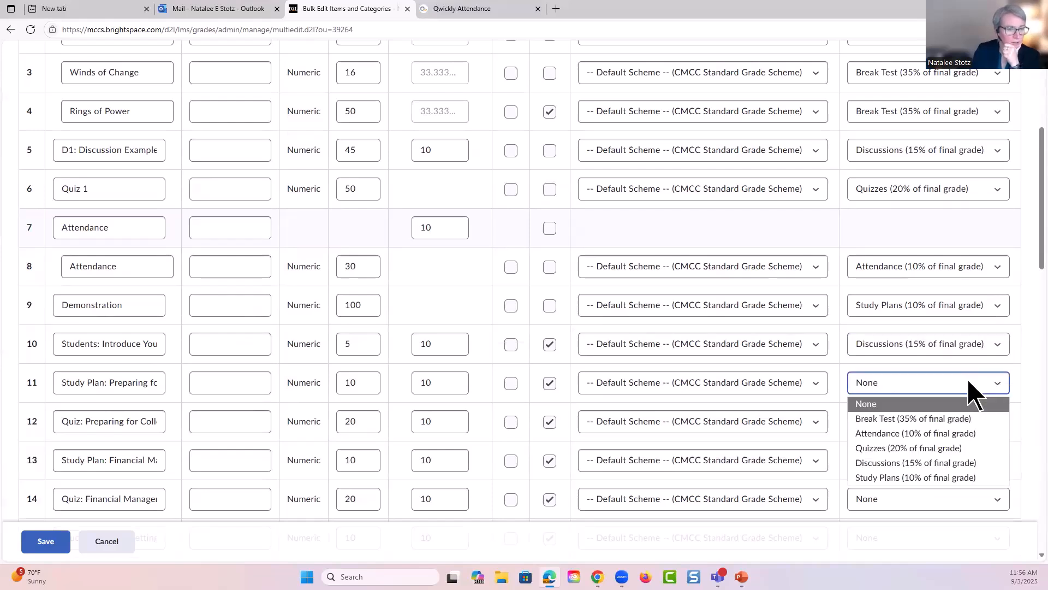
click(987, 476)
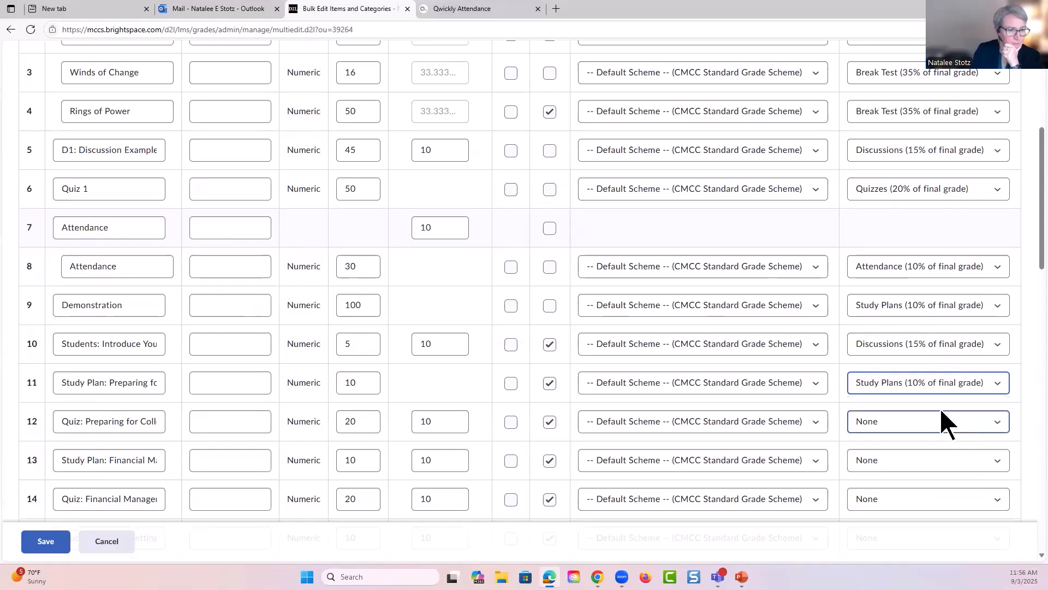
scroll(939, 407, down, 2)
click(905, 309)
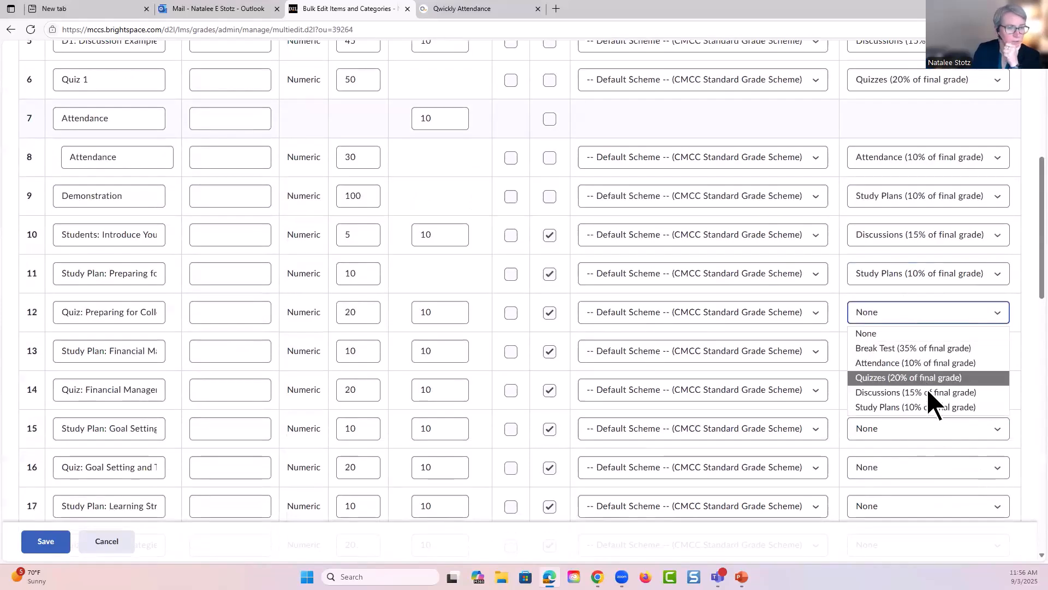
click(924, 380)
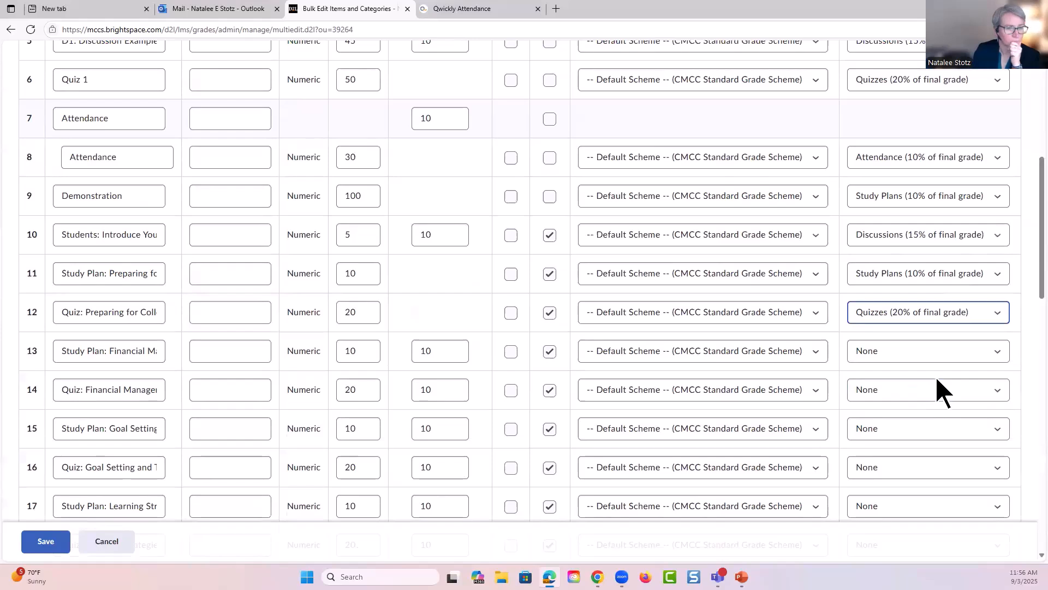
click(917, 347)
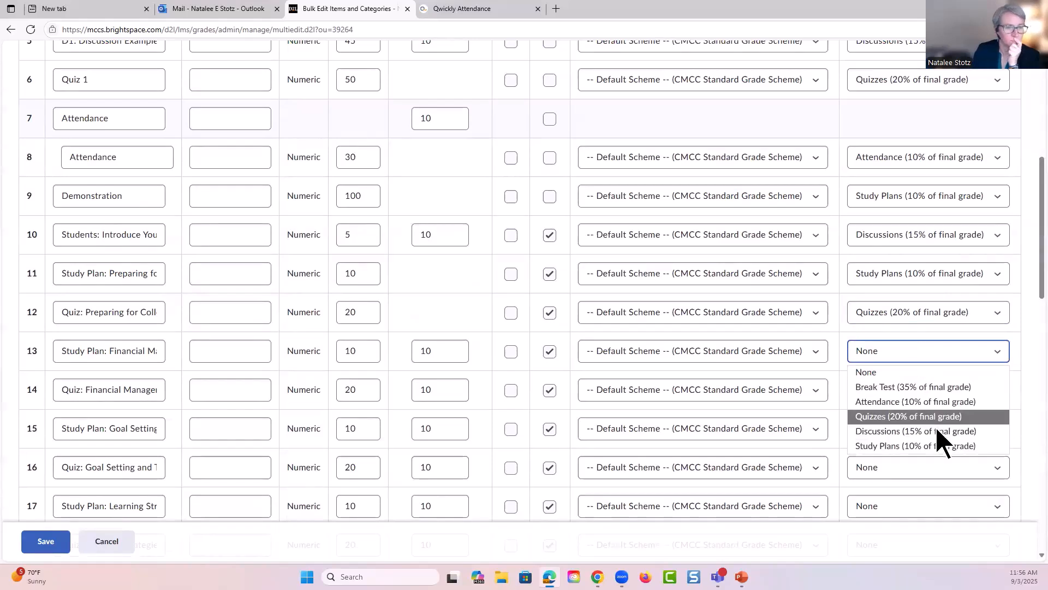
click(942, 444)
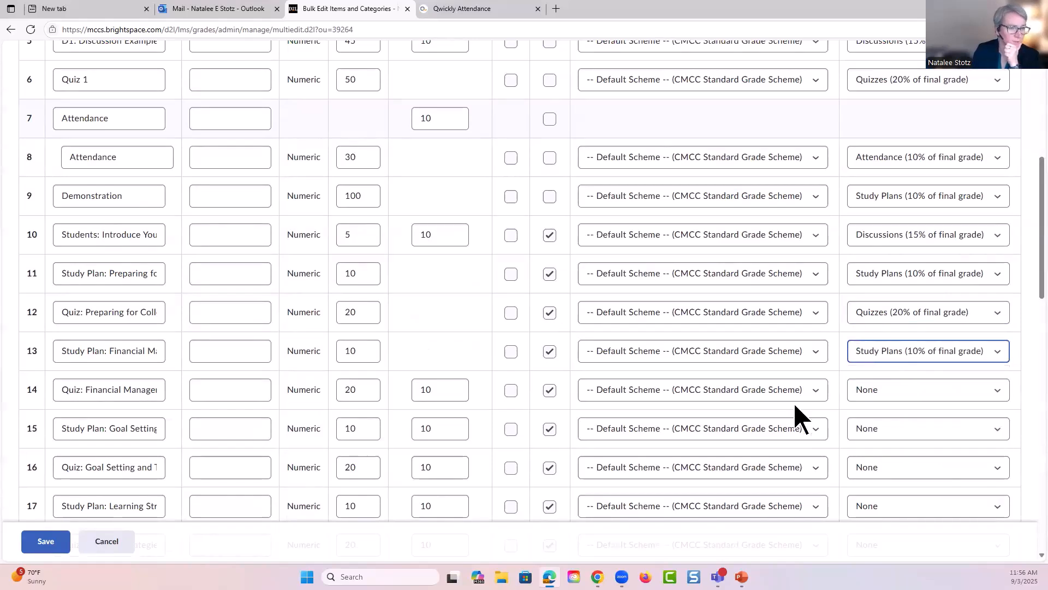
Review the remaining uncategorized quiz and study plan rows, and save the bulk edits
scroll(880, 420, down, 3)
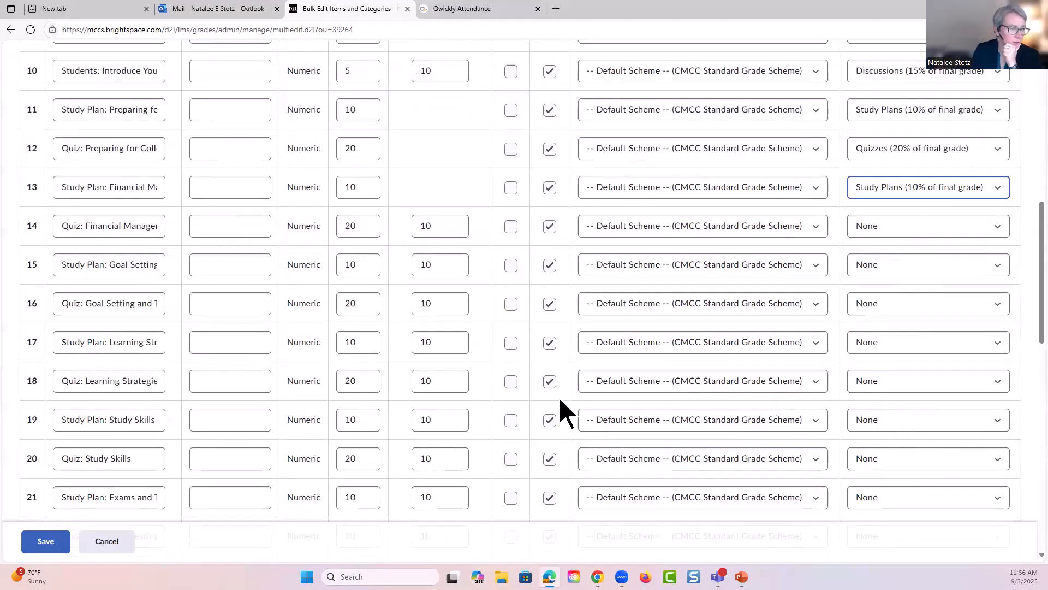
click(143, 458)
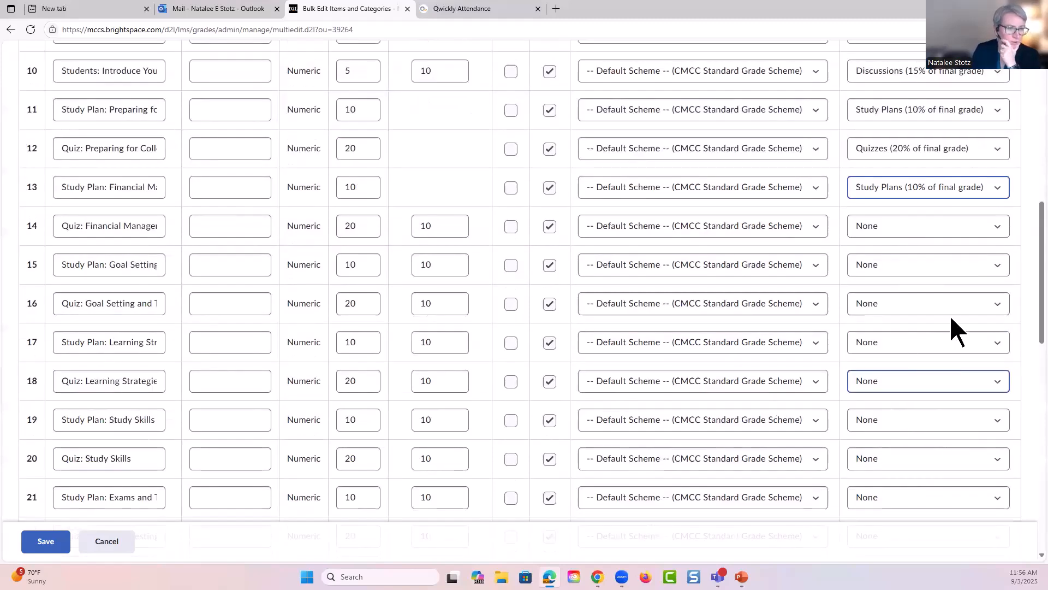
scroll(961, 519, down, 2)
scroll(946, 496, down, 2)
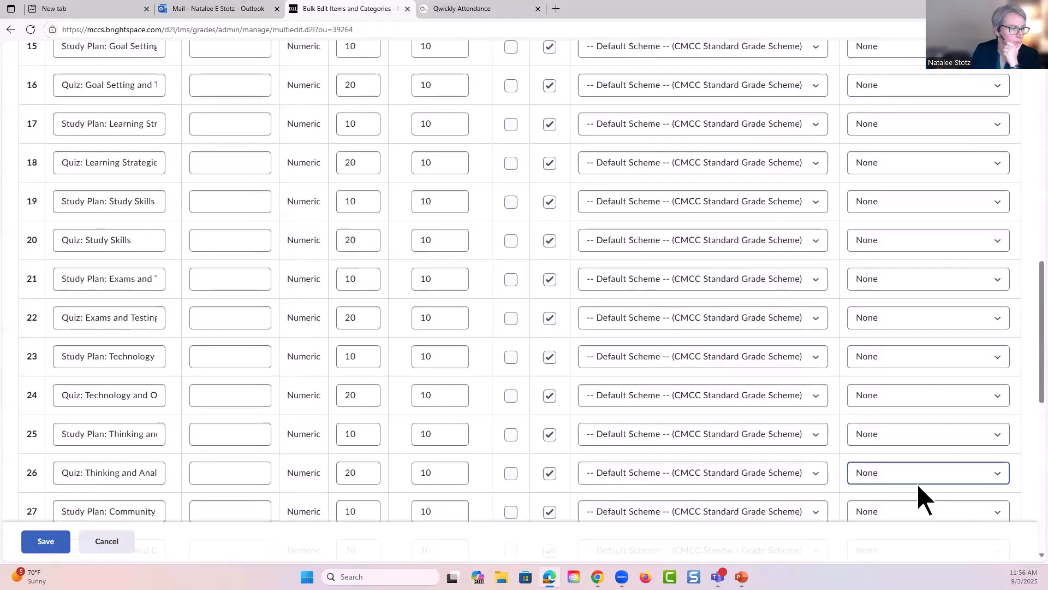
scroll(917, 496, up, 5)
scroll(929, 486, down, 6)
scroll(939, 461, up, 6)
scroll(943, 450, up, 10)
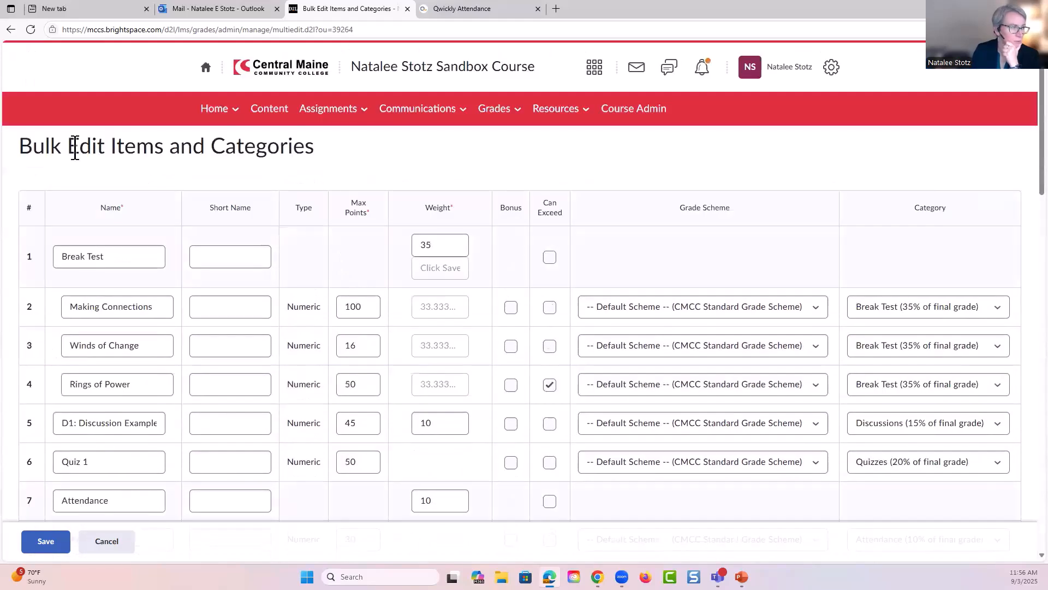
click(46, 541)
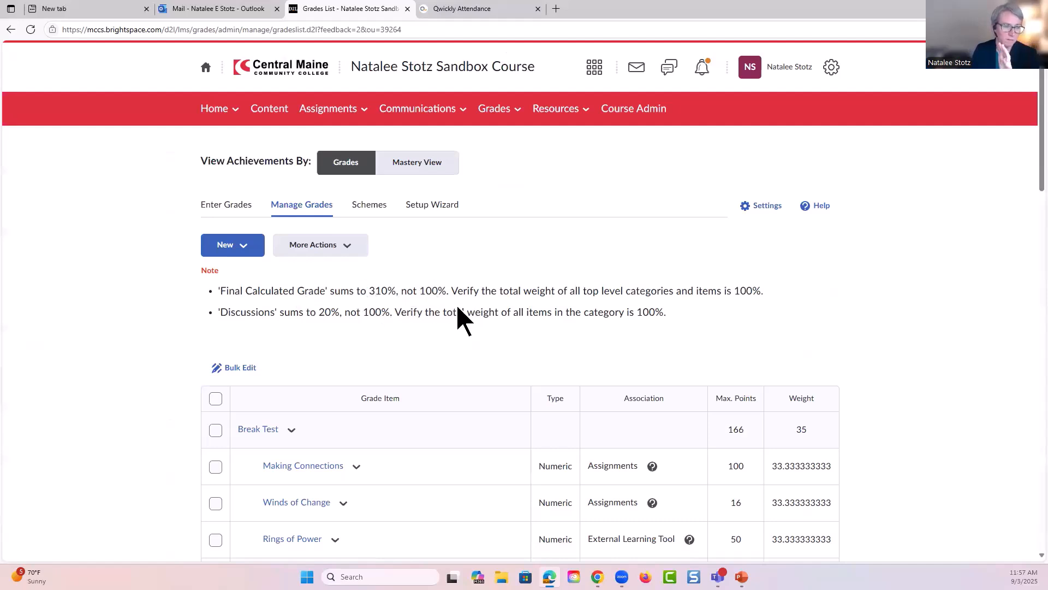
Check the grades list, reopen all items and categories for bulk editing, and save them without changes
scroll(804, 322, down, 5)
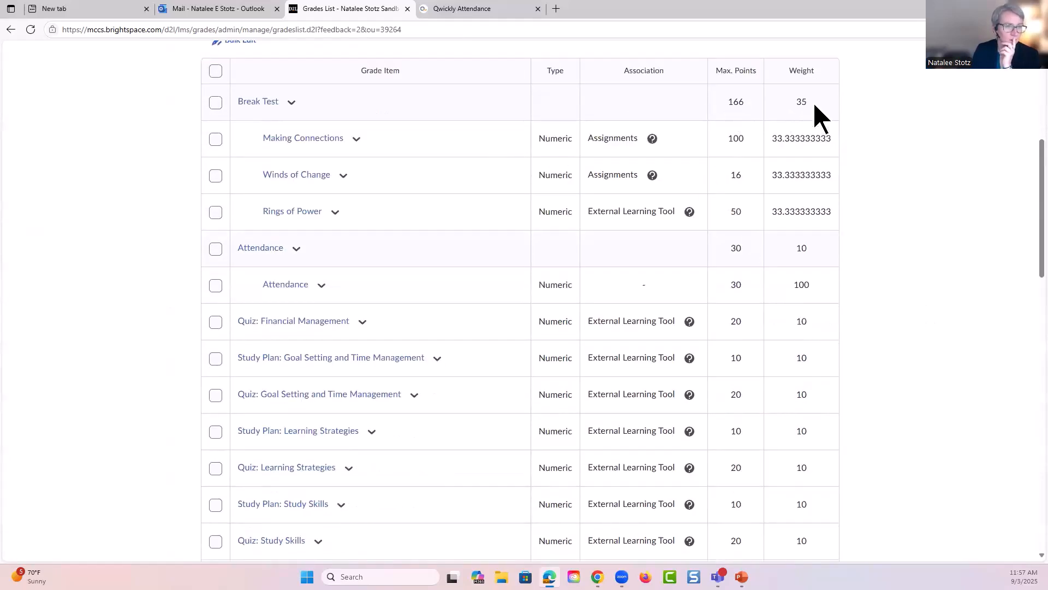
scroll(884, 273, down, 10)
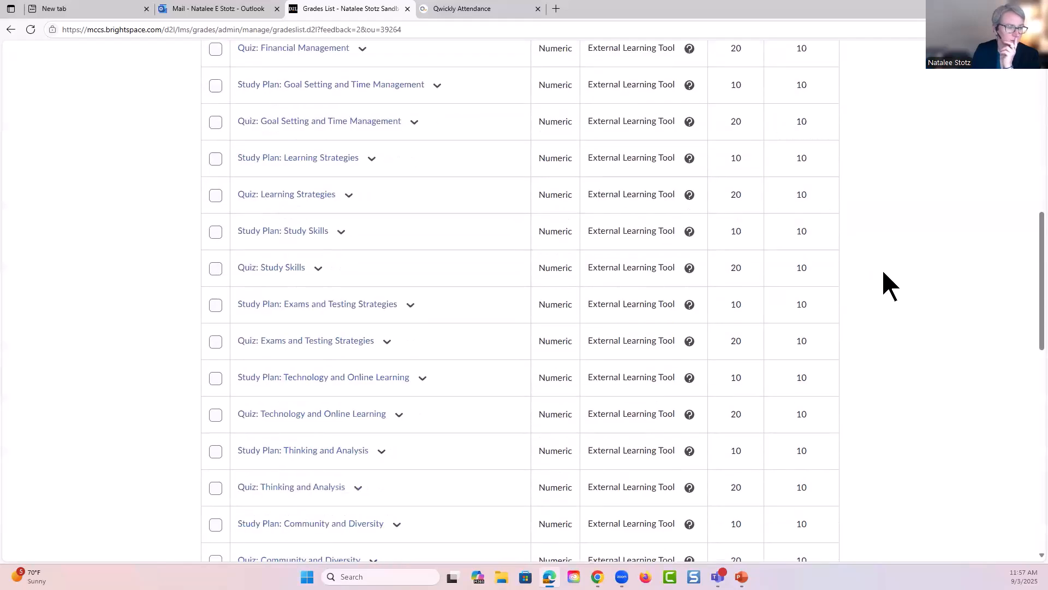
scroll(887, 285, up, 15)
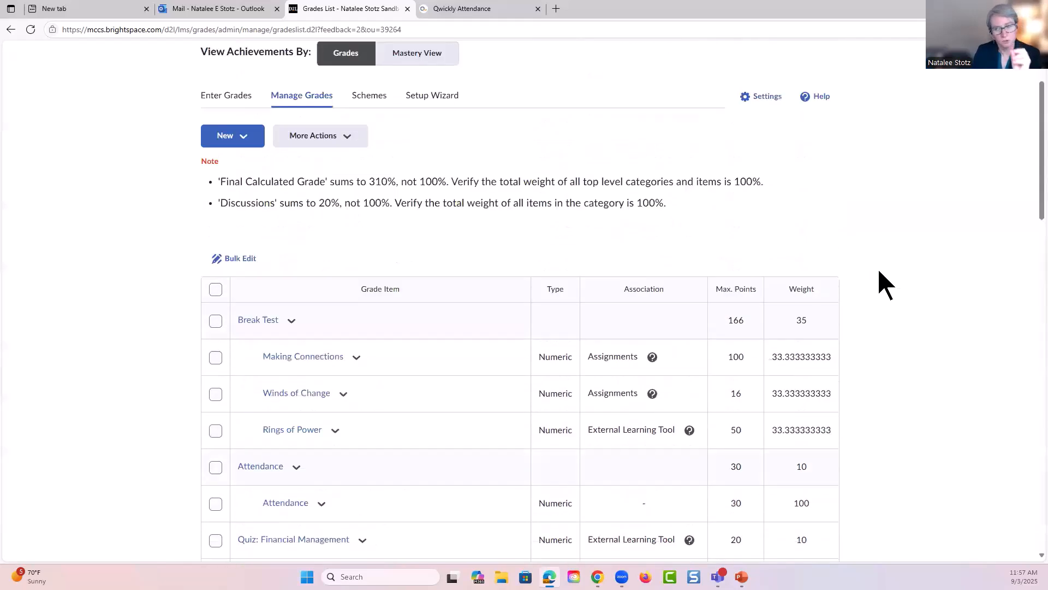
scroll(879, 271, up, 2)
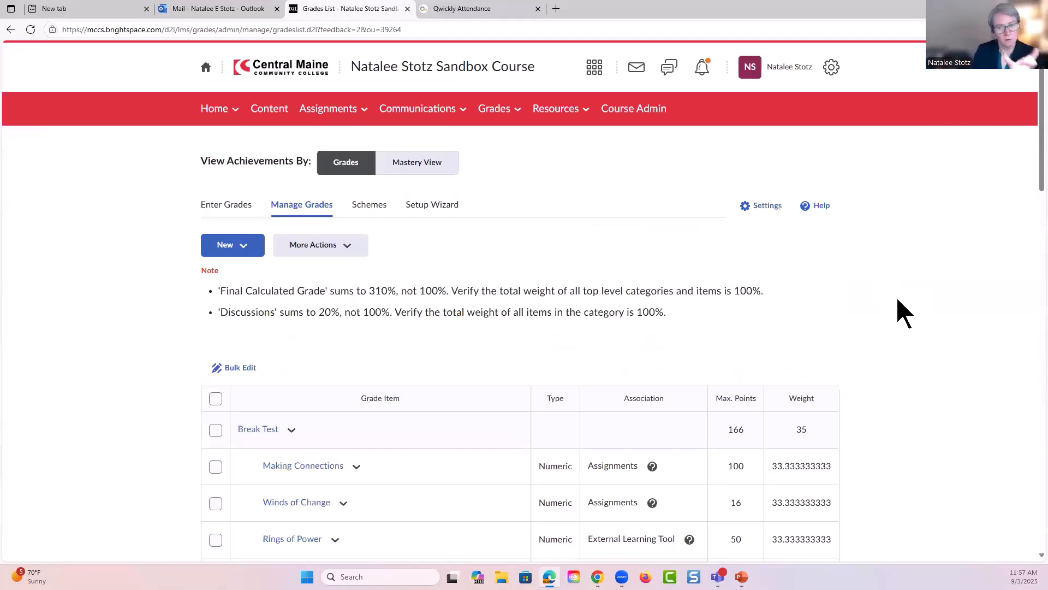
click(215, 399)
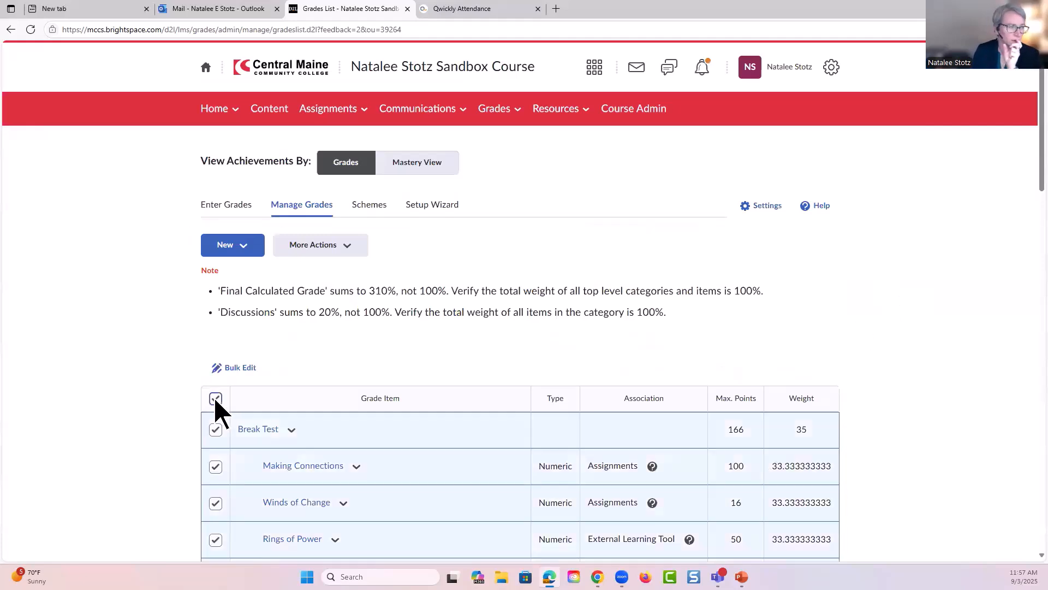
click(231, 375)
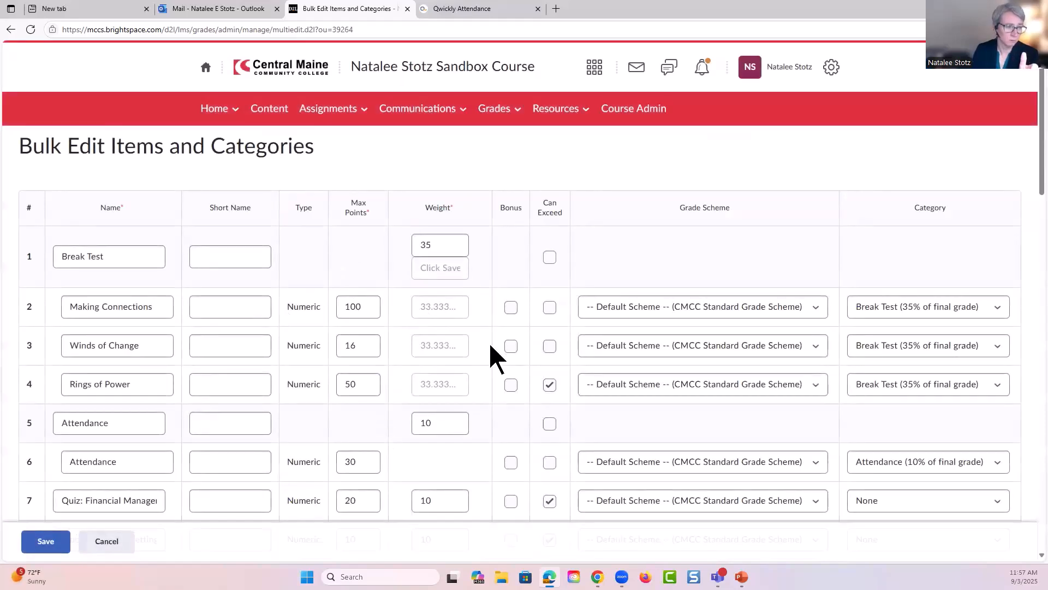
scroll(489, 343, down, 3)
scroll(489, 341, down, 10)
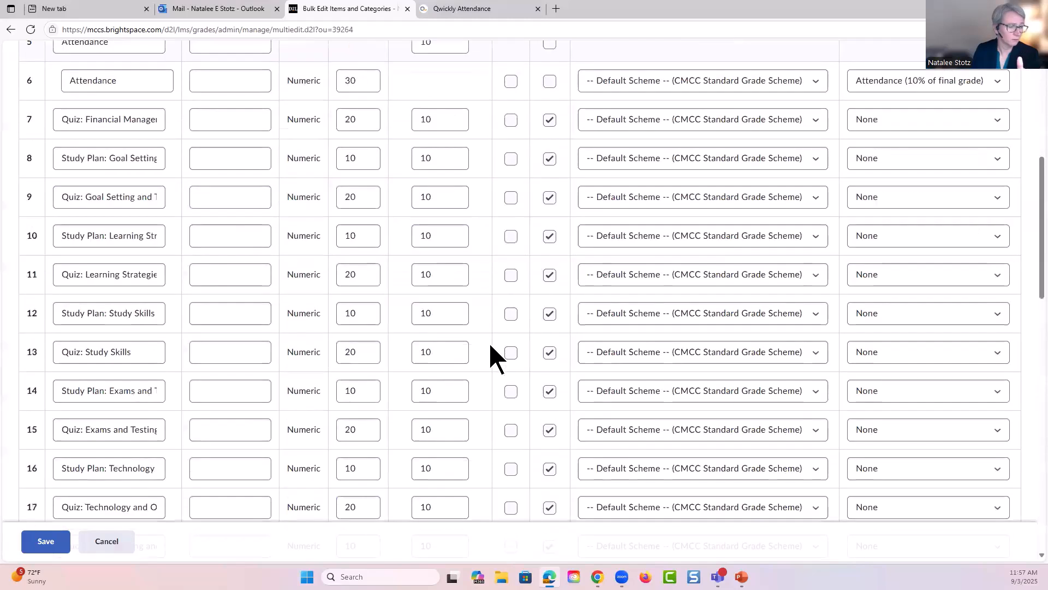
click(48, 545)
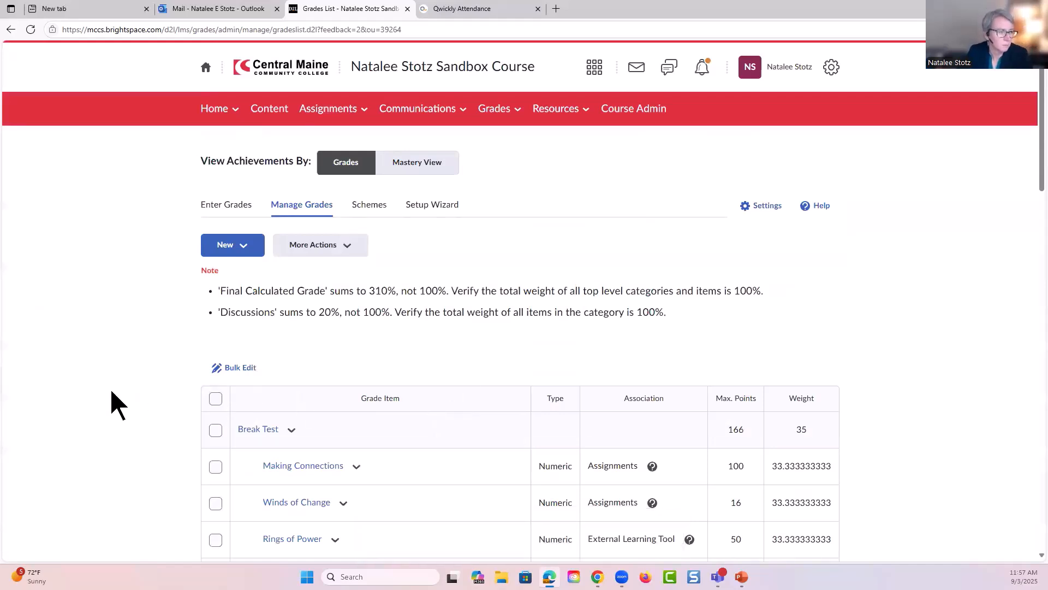
Edit the Quiz: Financial Management grade item individually, assigning it to the Quizzes category, and save and close it
scroll(117, 391, down, 1)
scroll(117, 393, down, 2)
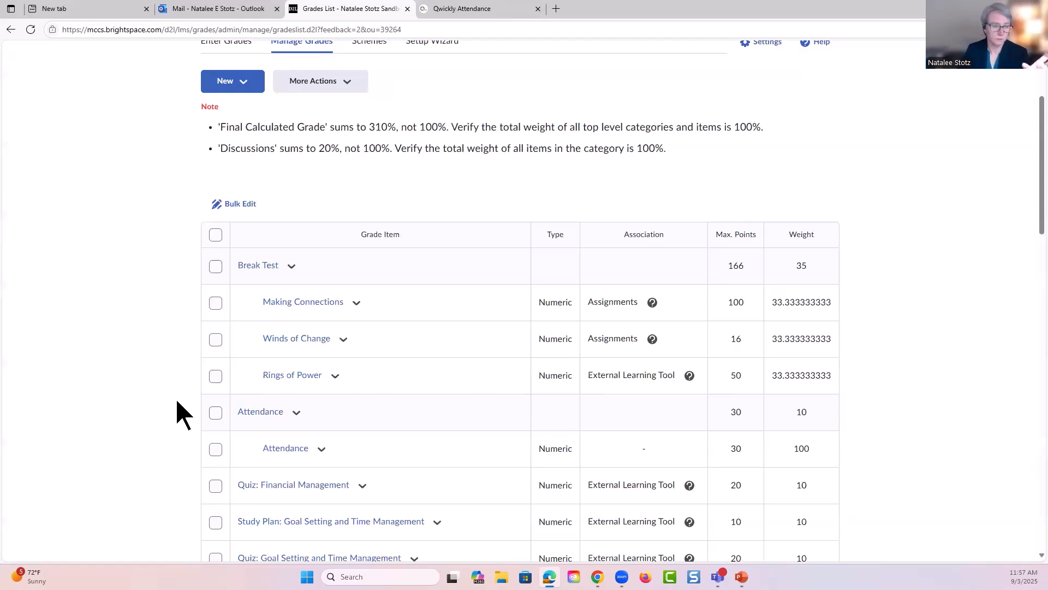
scroll(176, 402, down, 2)
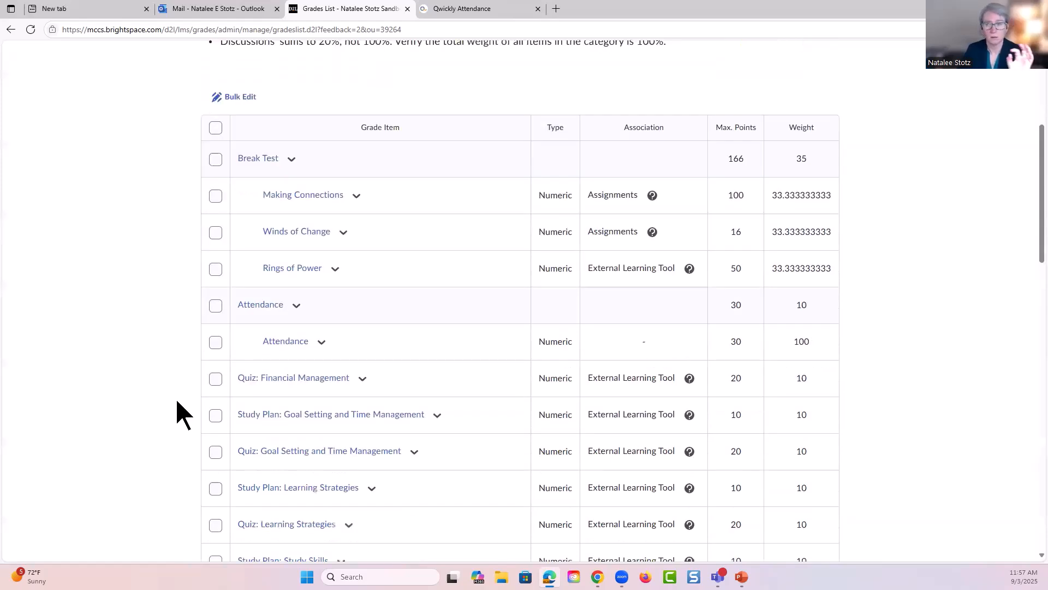
scroll(177, 402, down, 1)
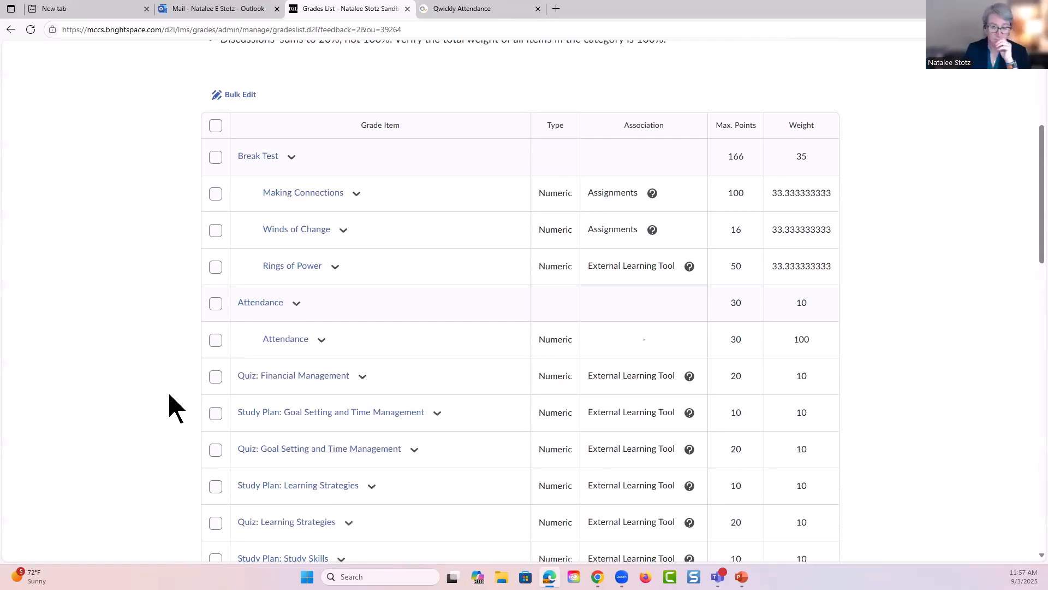
click(361, 377)
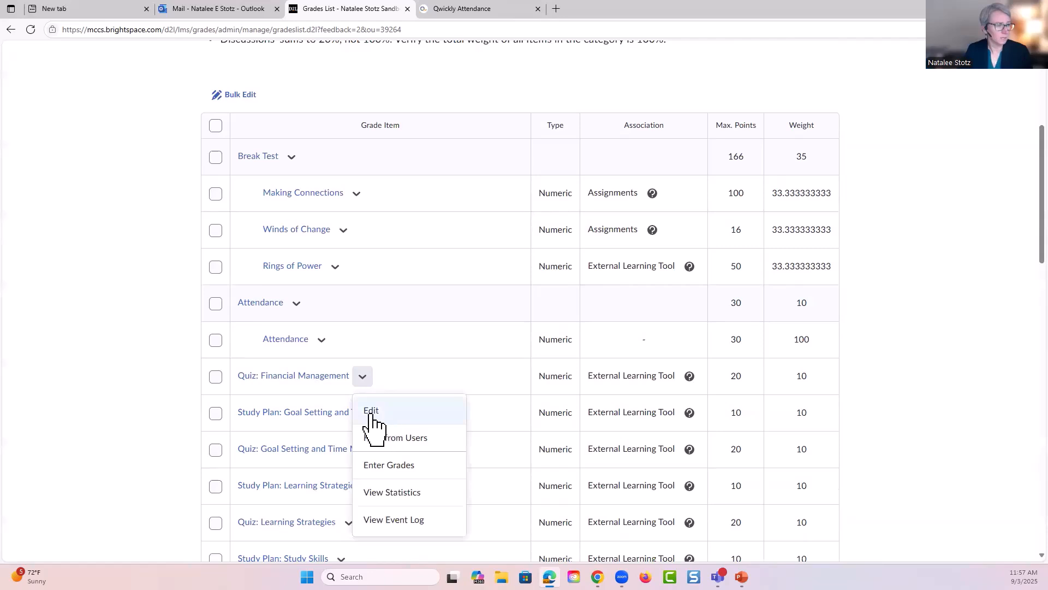
click(371, 415)
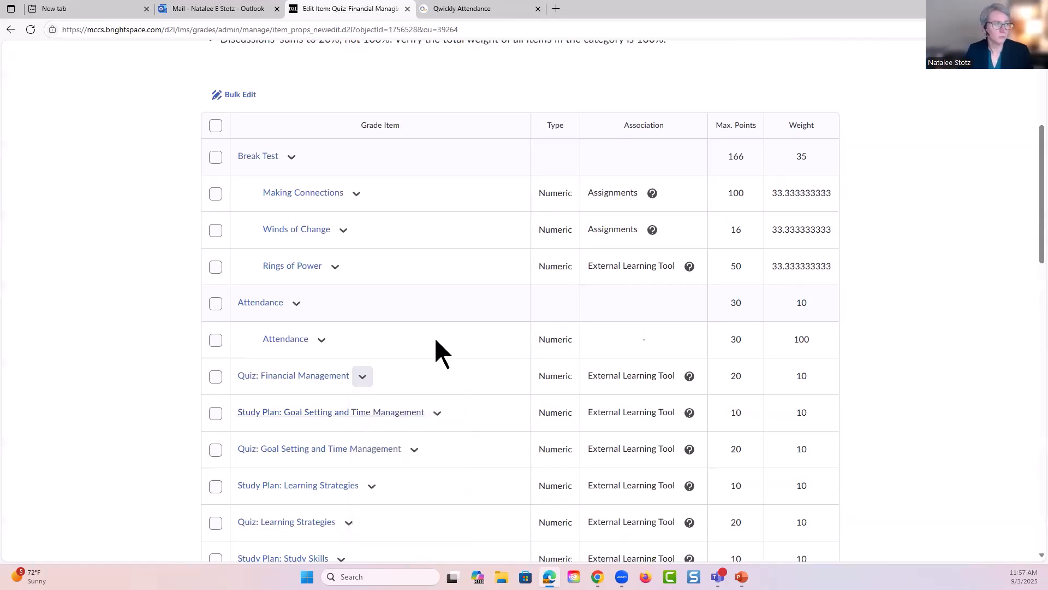
scroll(713, 378, down, 3)
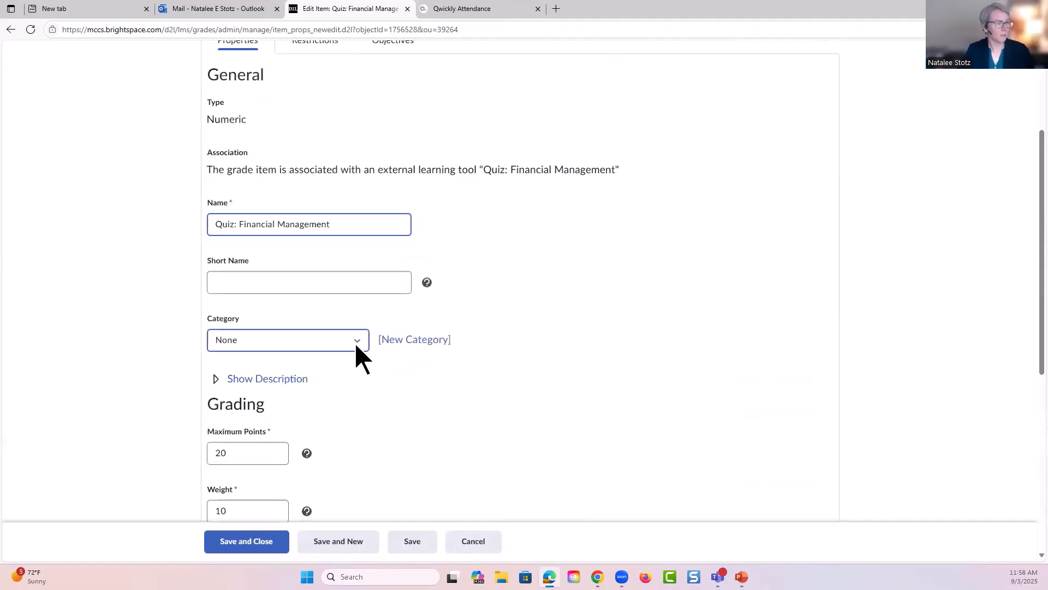
click(355, 342)
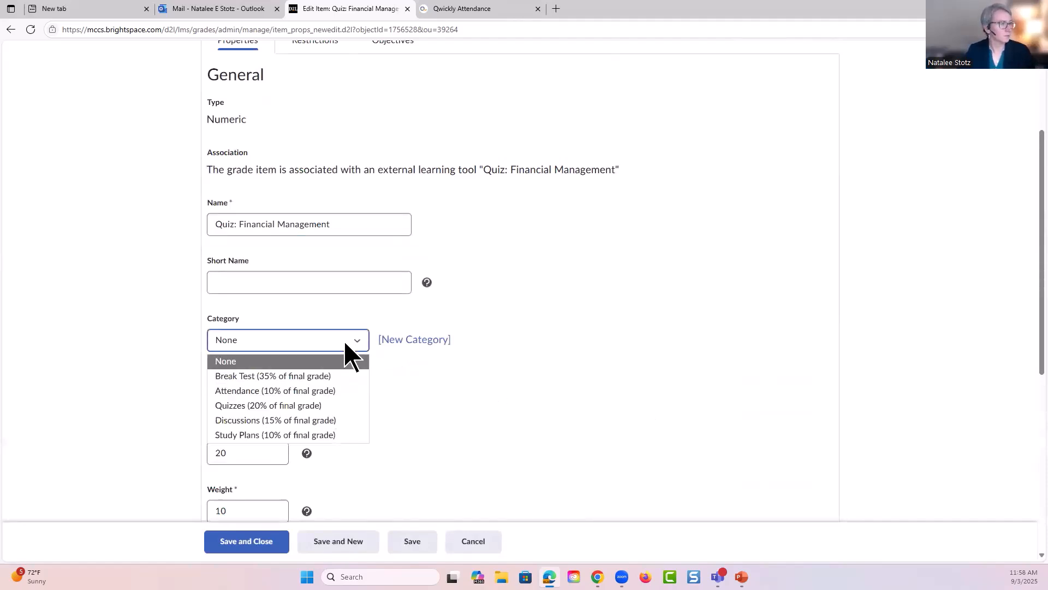
click(324, 412)
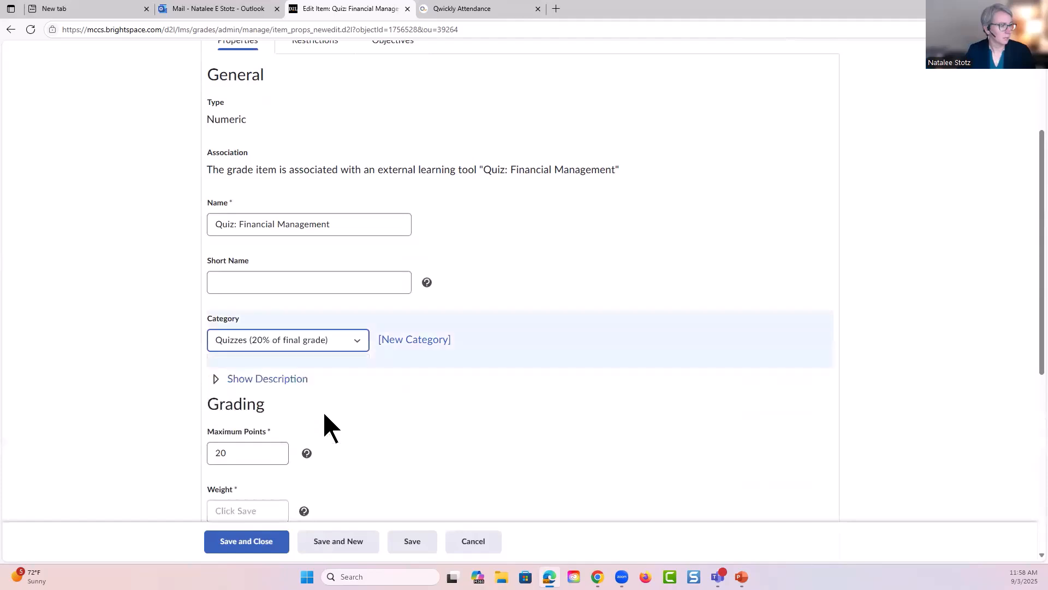
scroll(445, 382, down, 5)
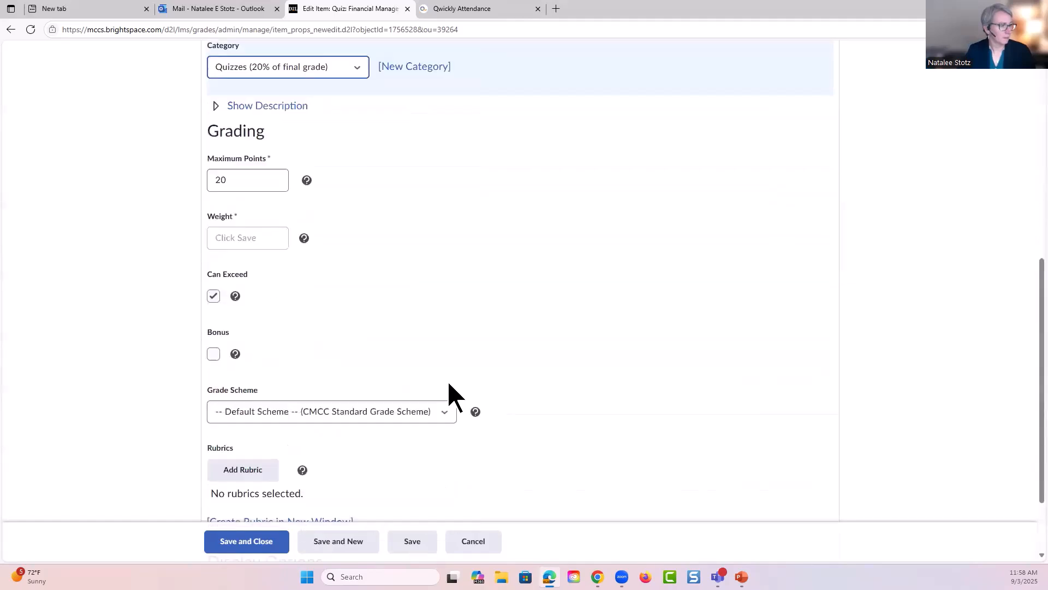
scroll(407, 461, down, 2)
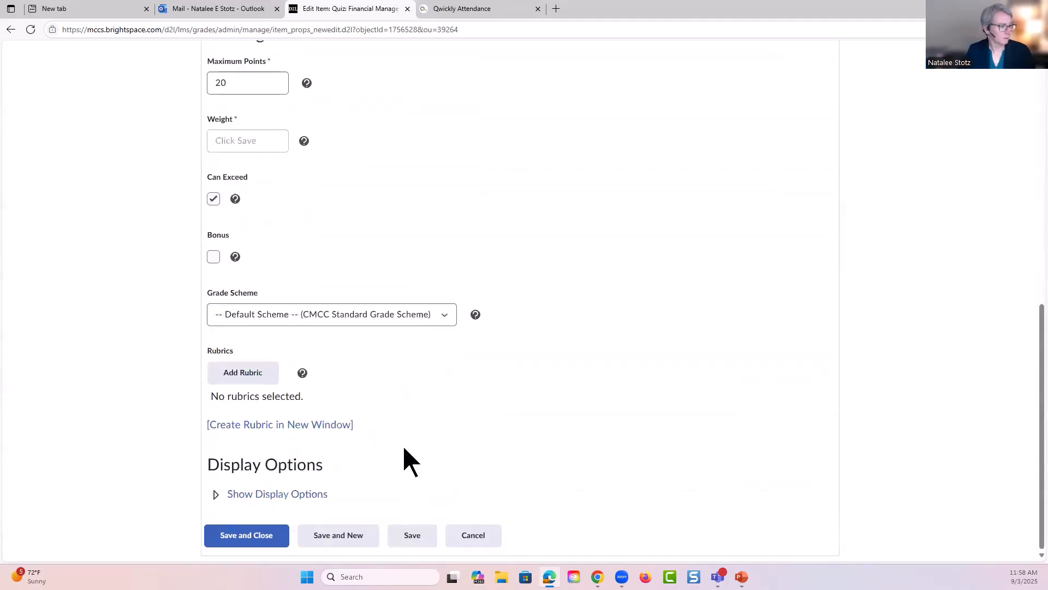
click(250, 537)
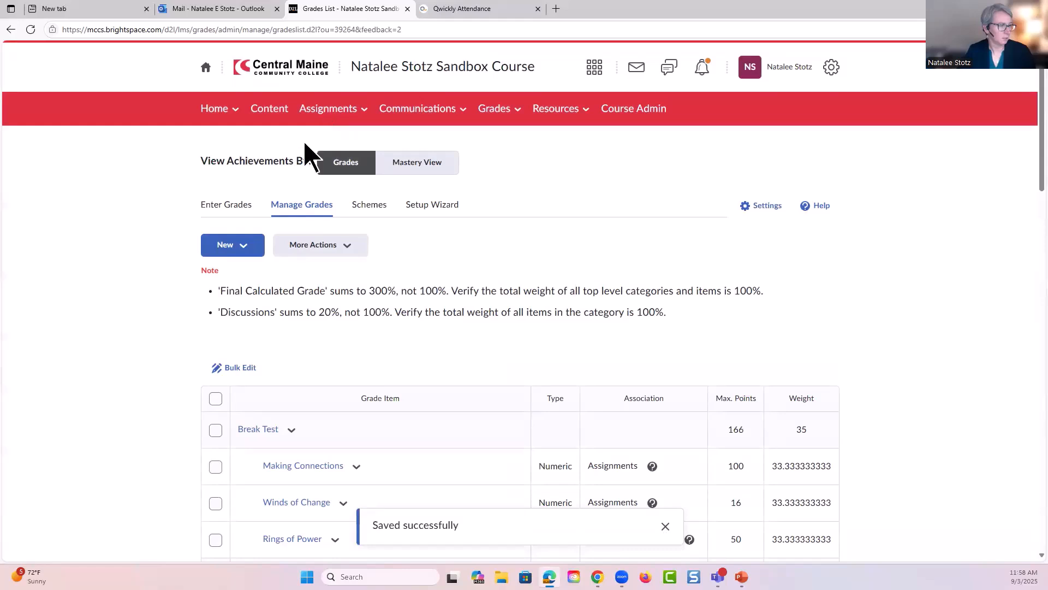
Switch to grade entry and examine the properties of the Winds of Change grade item
click(219, 207)
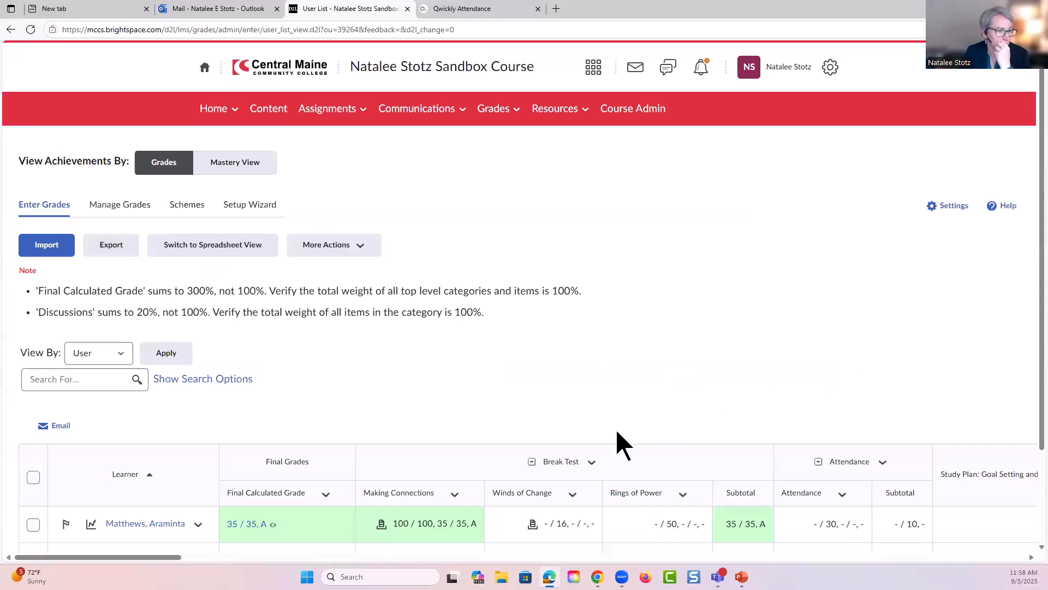
click(573, 494)
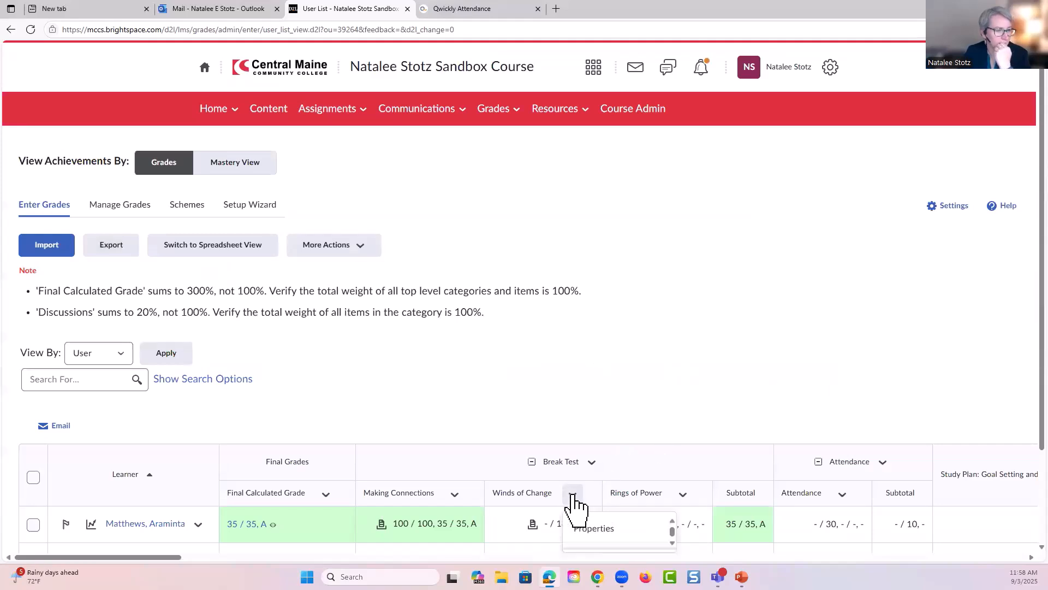
scroll(572, 498, down, 1)
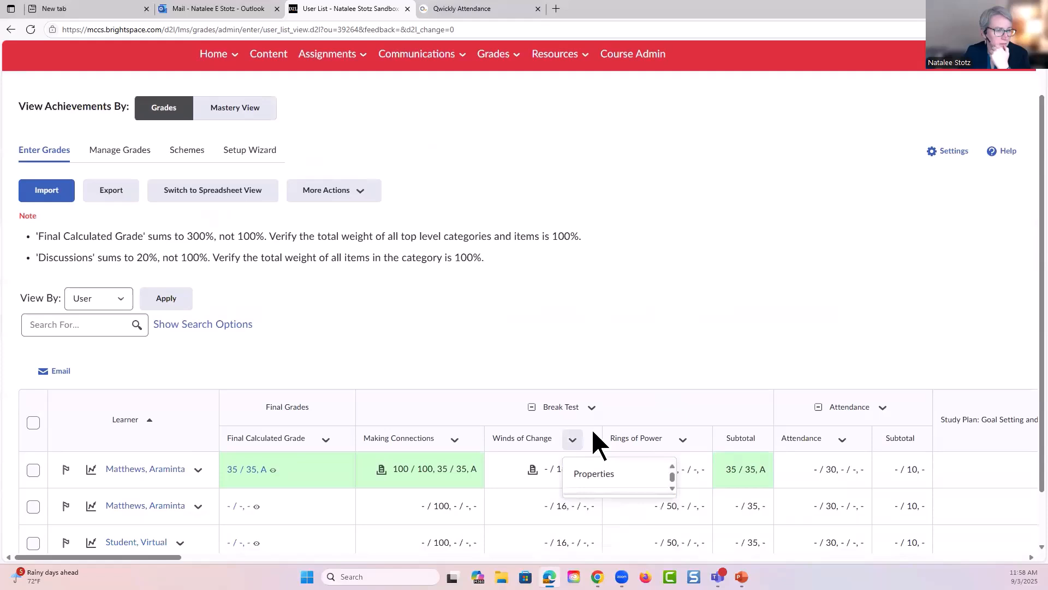
click(589, 474)
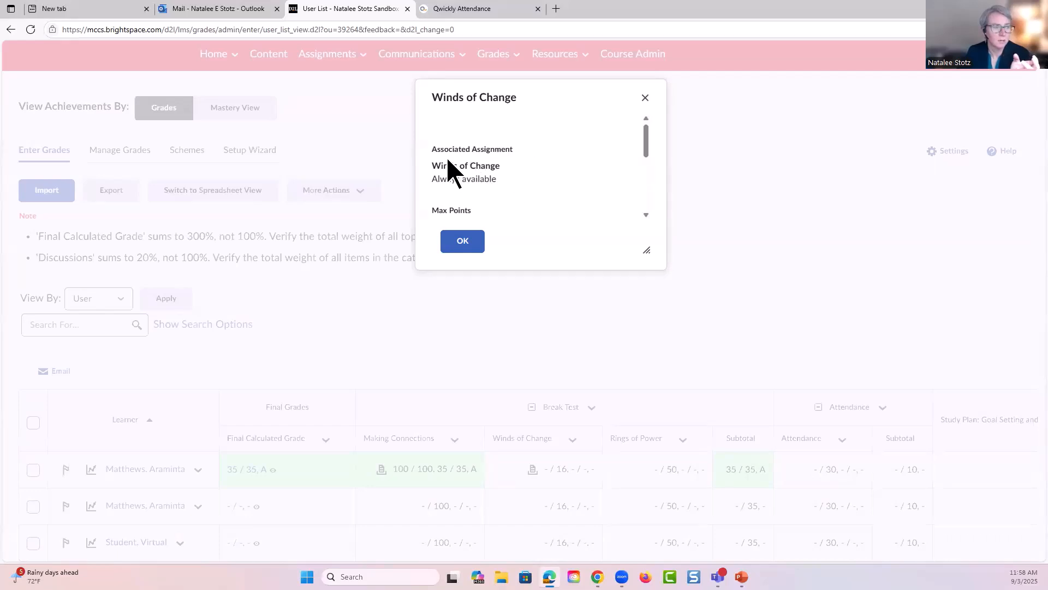
scroll(585, 146, down, 3)
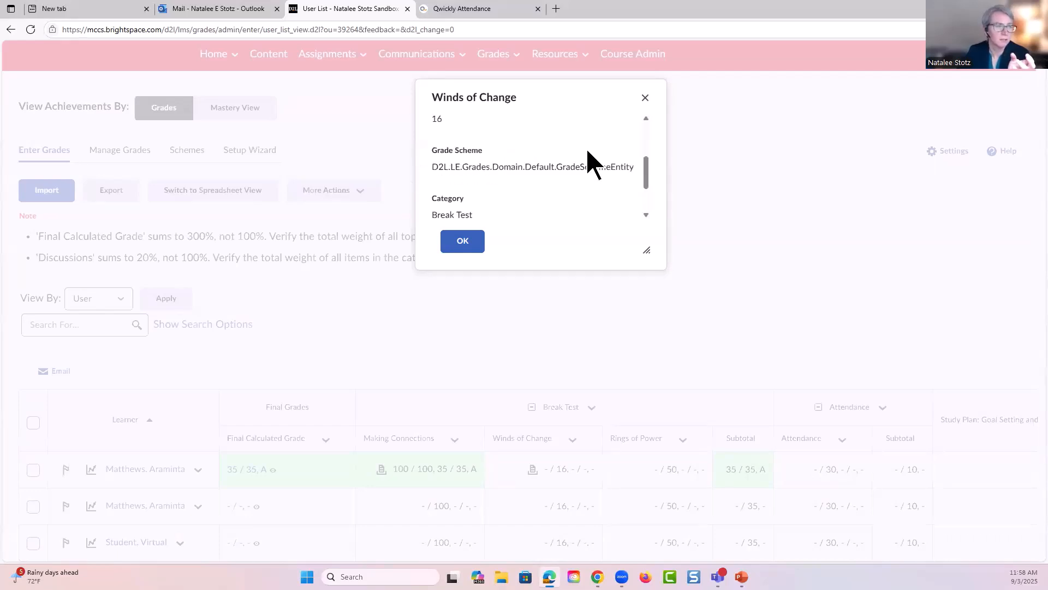
Finish reviewing the Winds of Change properties and examine those of the Quiz: Goal Setting and Time Management grade item
scroll(546, 180, up, 3)
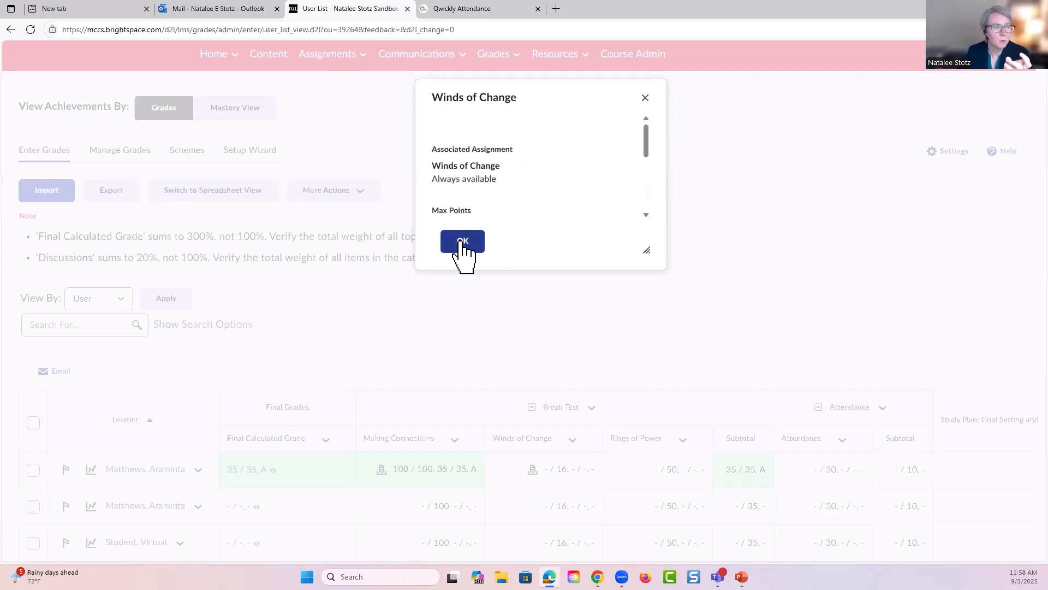
click(460, 244)
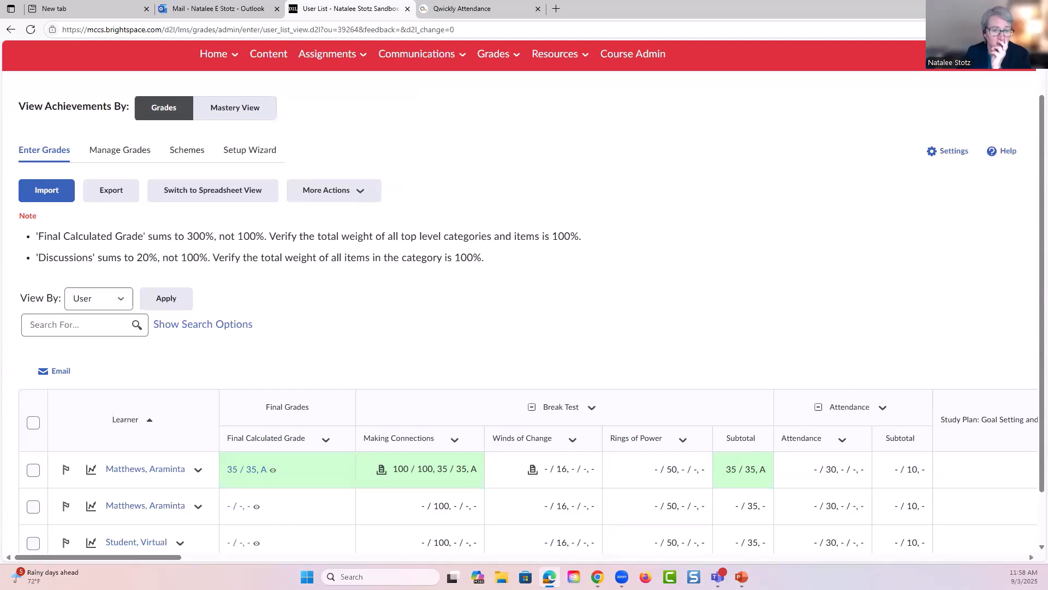
scroll(525, 475, right, 6)
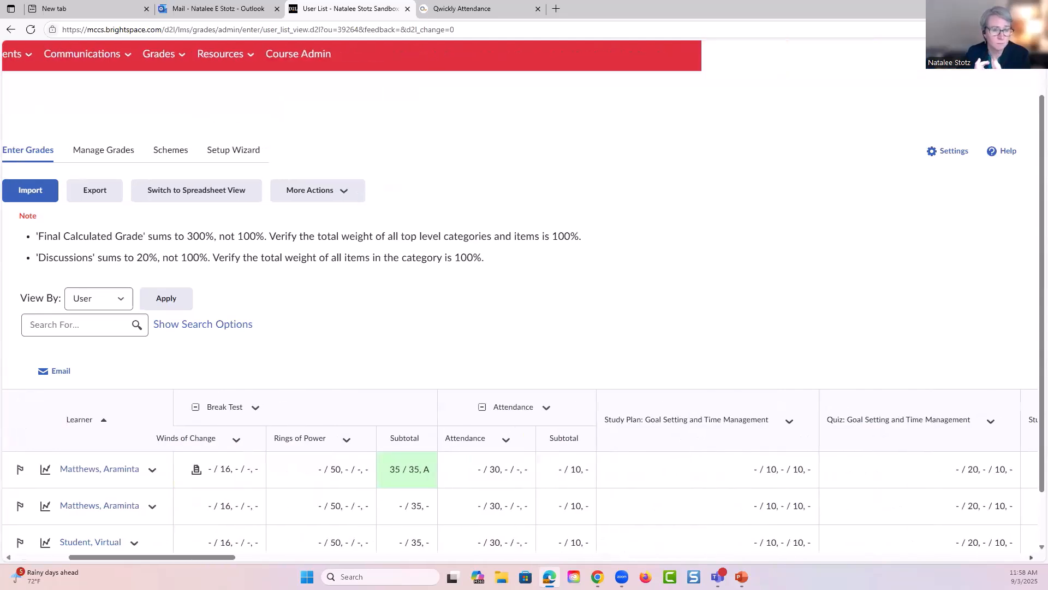
scroll(1006, 533, right, 2)
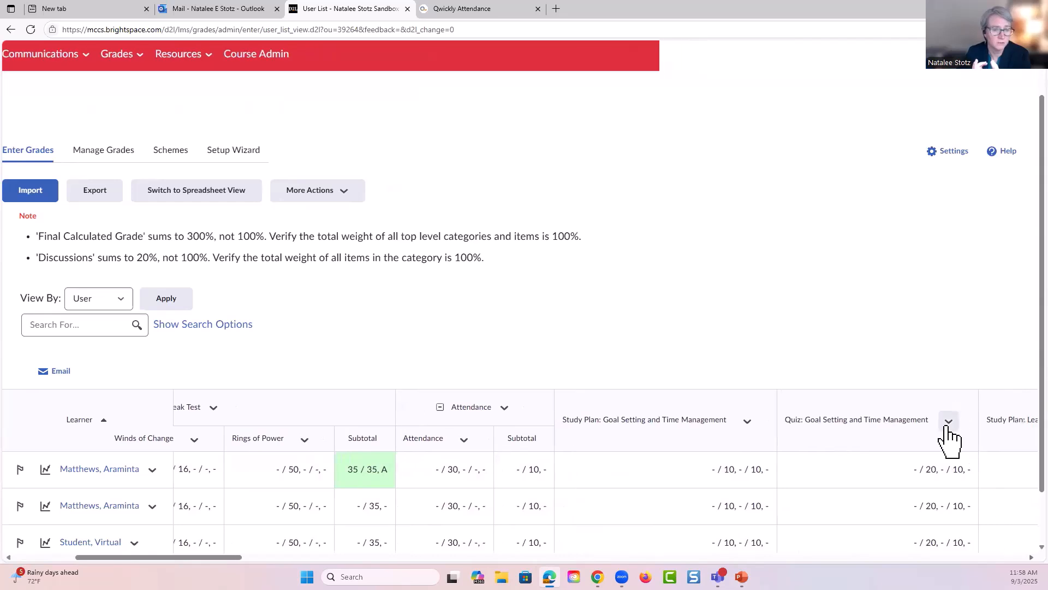
click(948, 422)
click(956, 456)
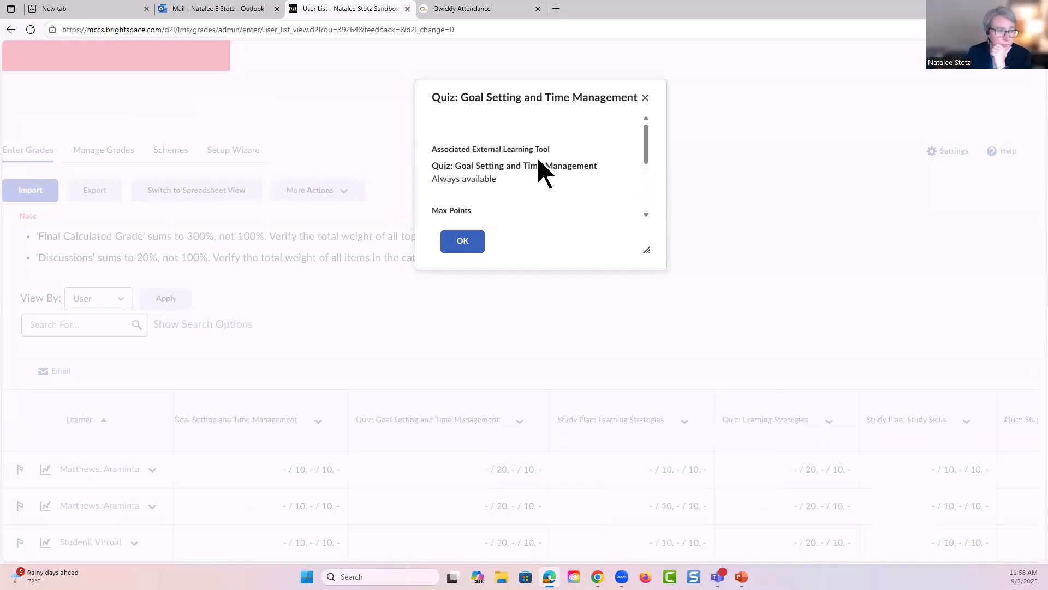
click(467, 242)
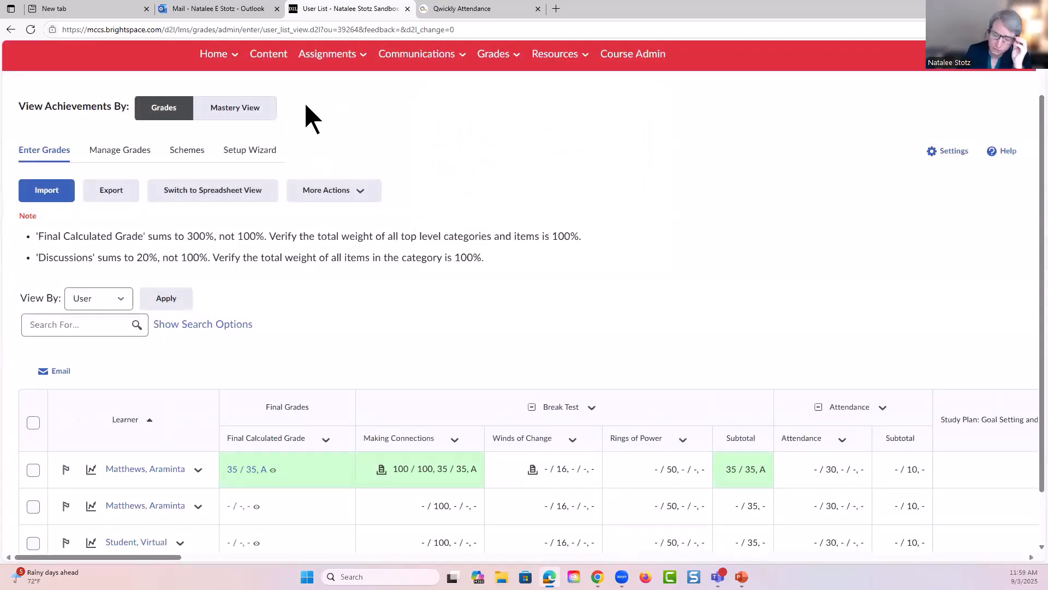
Go to the course's assignments list and open the Making Connections assignment for editing
click(322, 63)
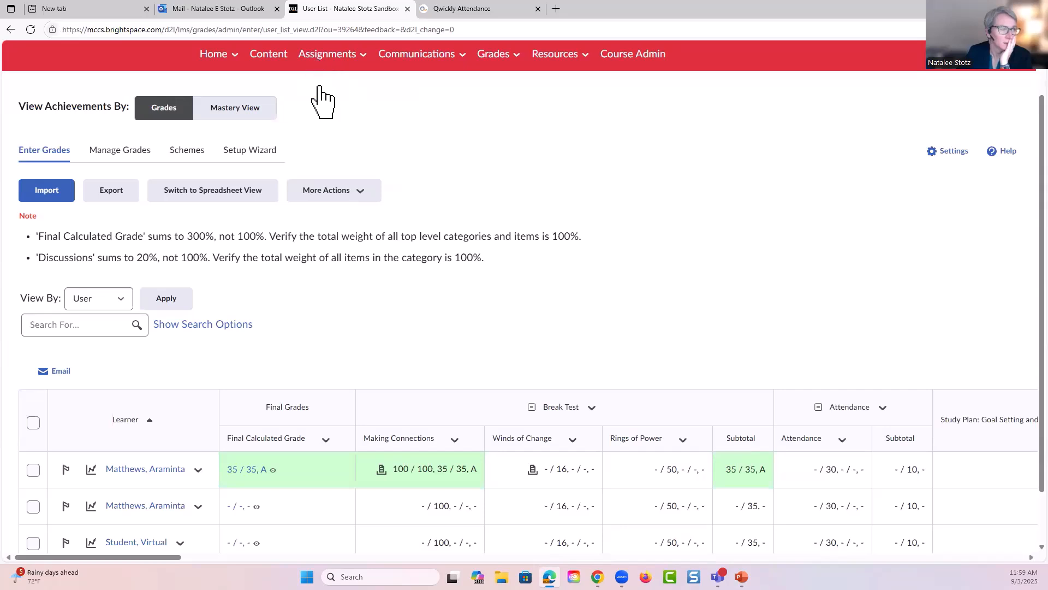
click(316, 88)
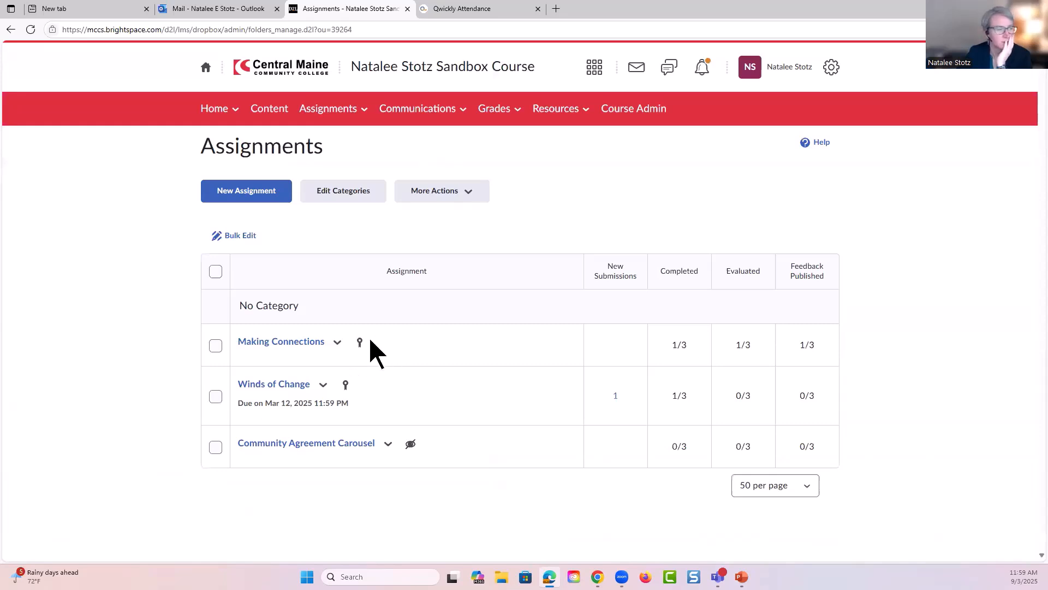
click(337, 342)
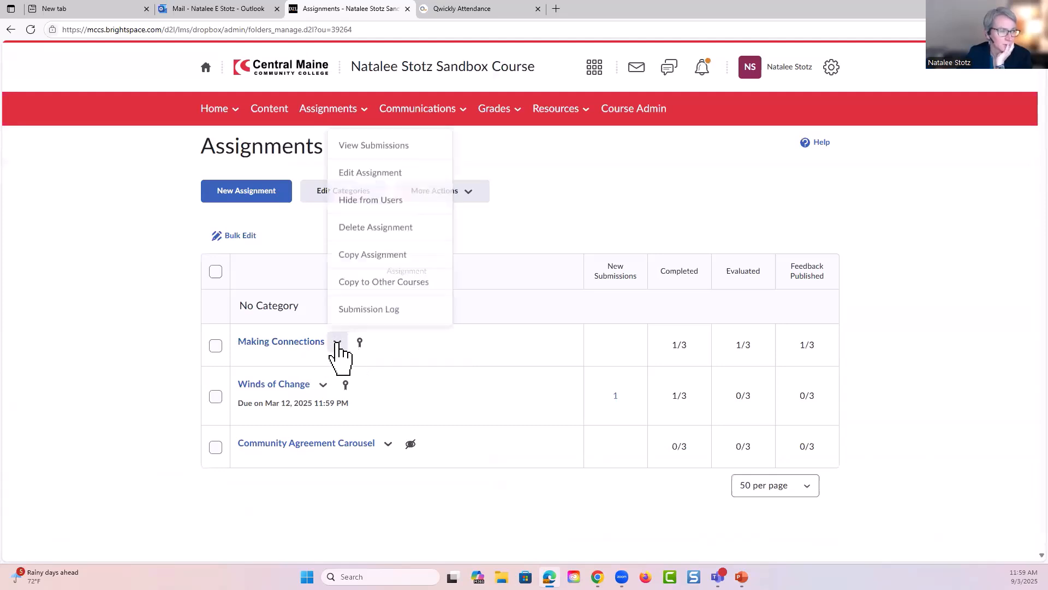
click(381, 171)
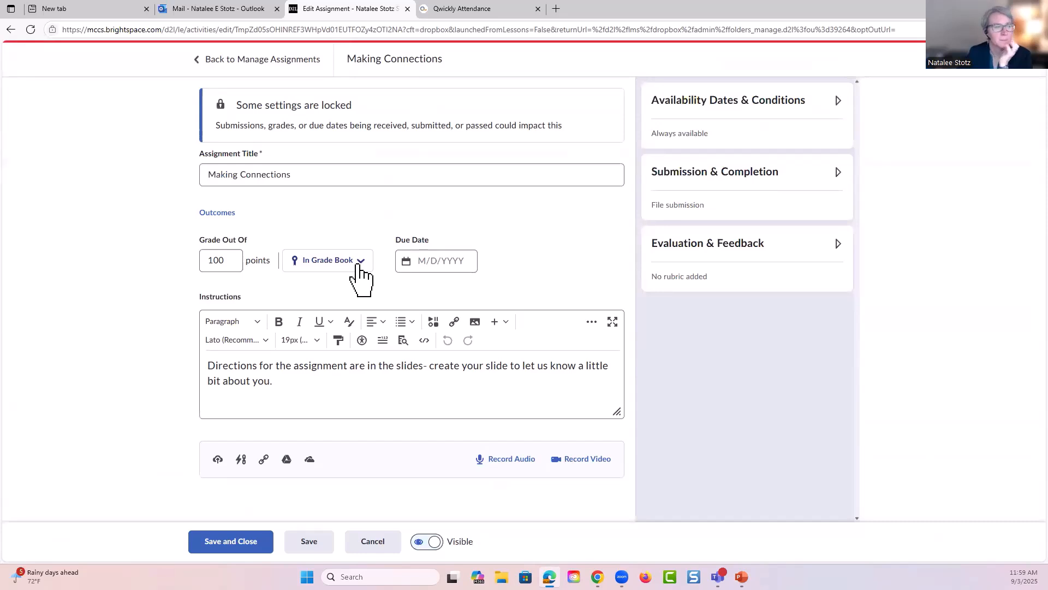
Try taking Making Connections out of the grade book and adding it back, and discard the assignment changes
click(360, 266)
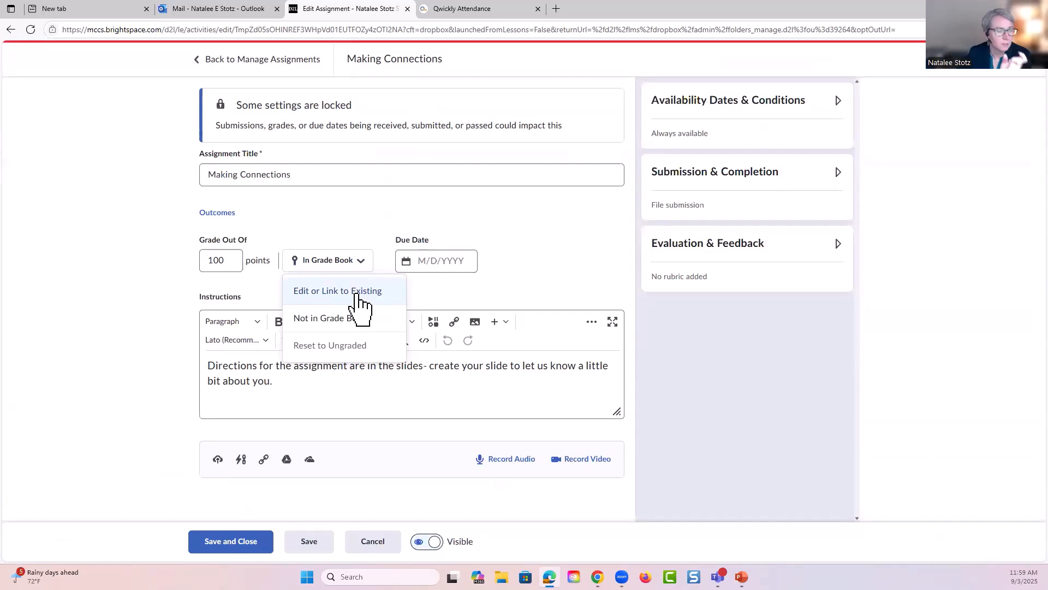
click(356, 318)
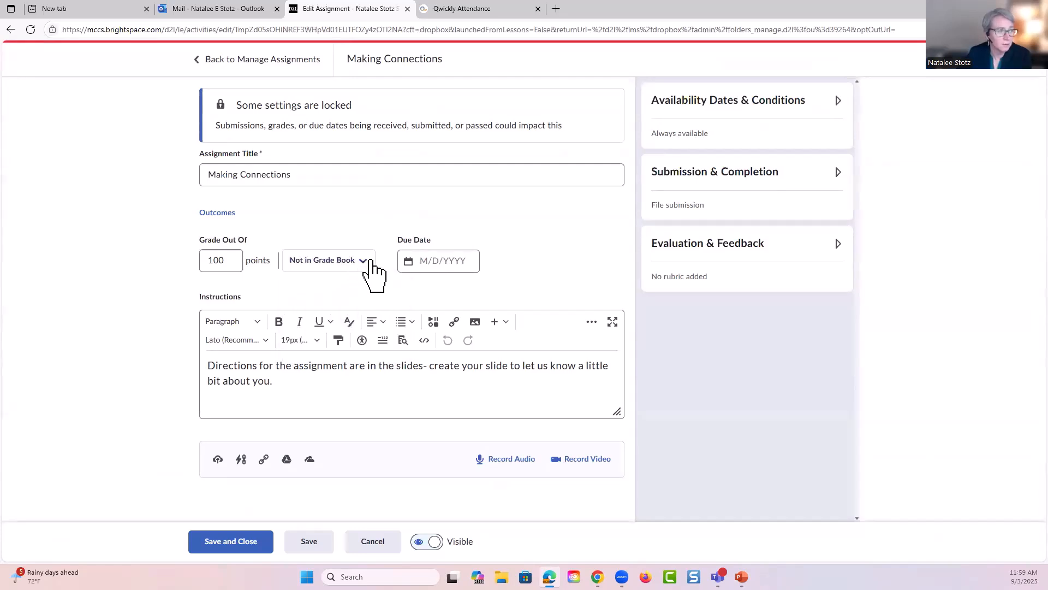
click(362, 268)
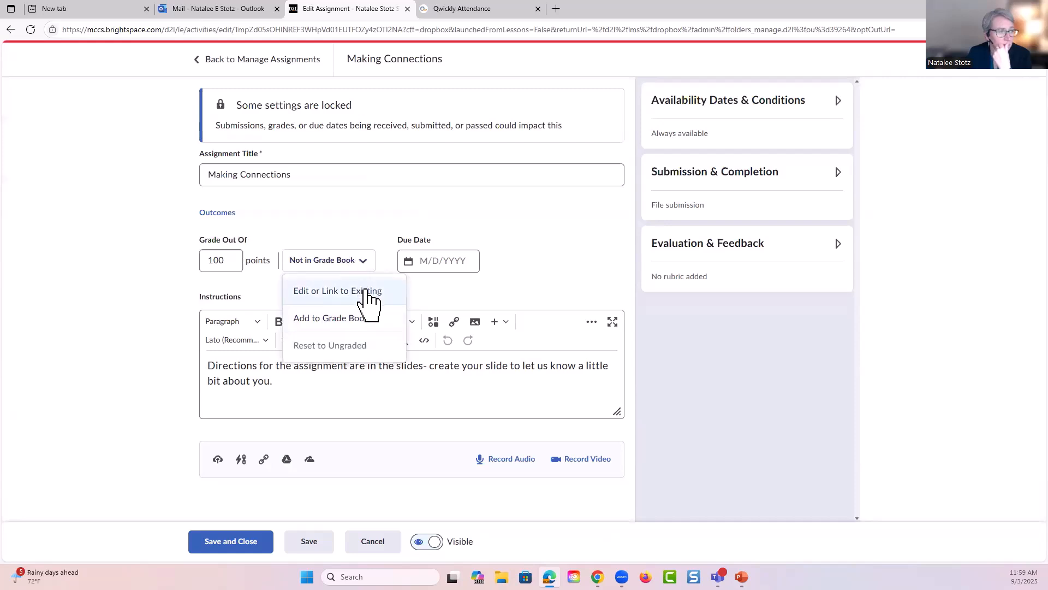
click(352, 320)
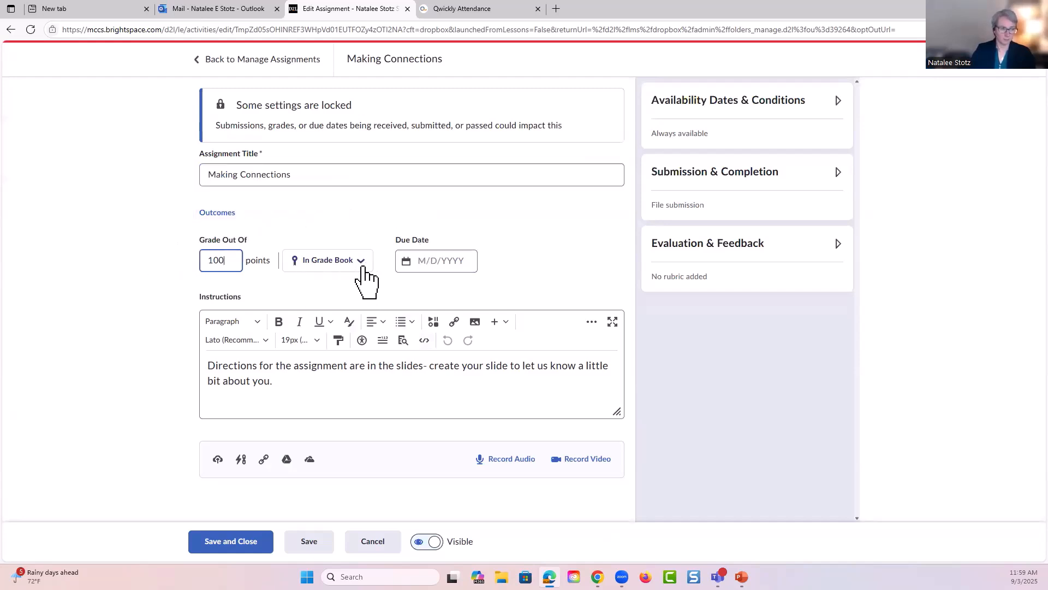
click(373, 542)
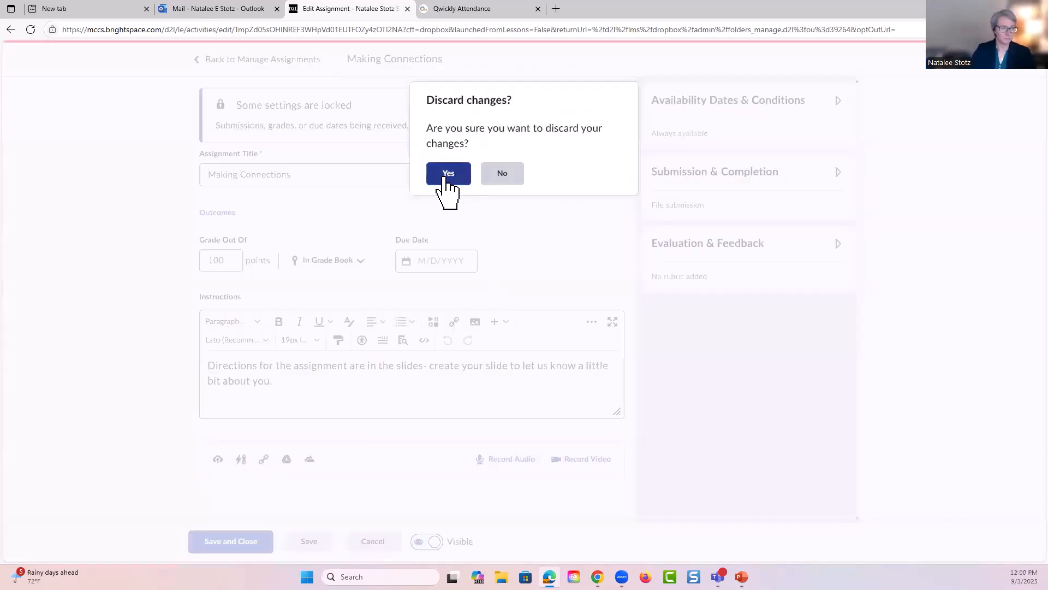
click(449, 180)
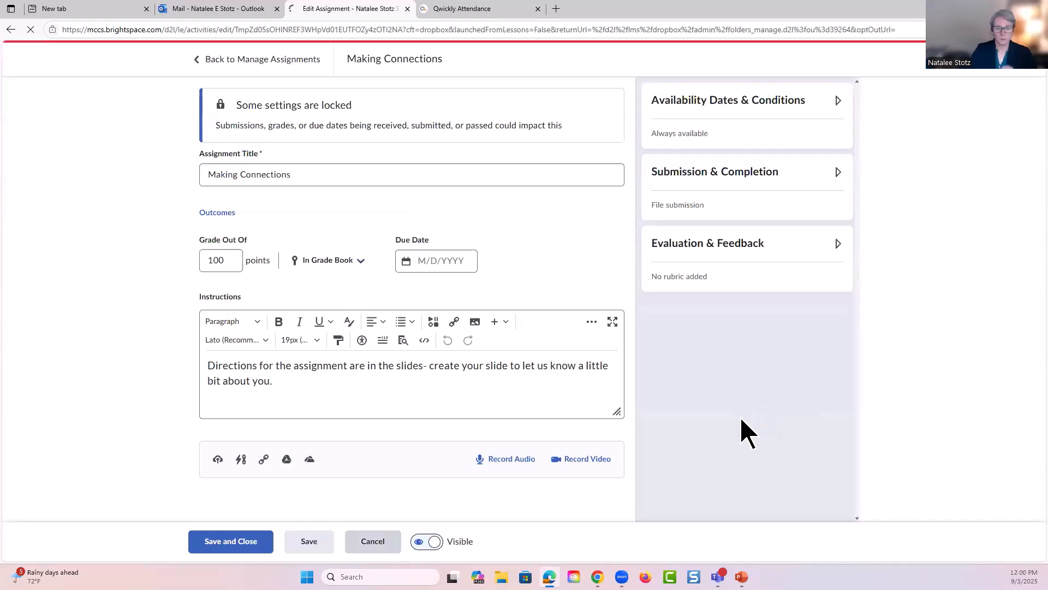